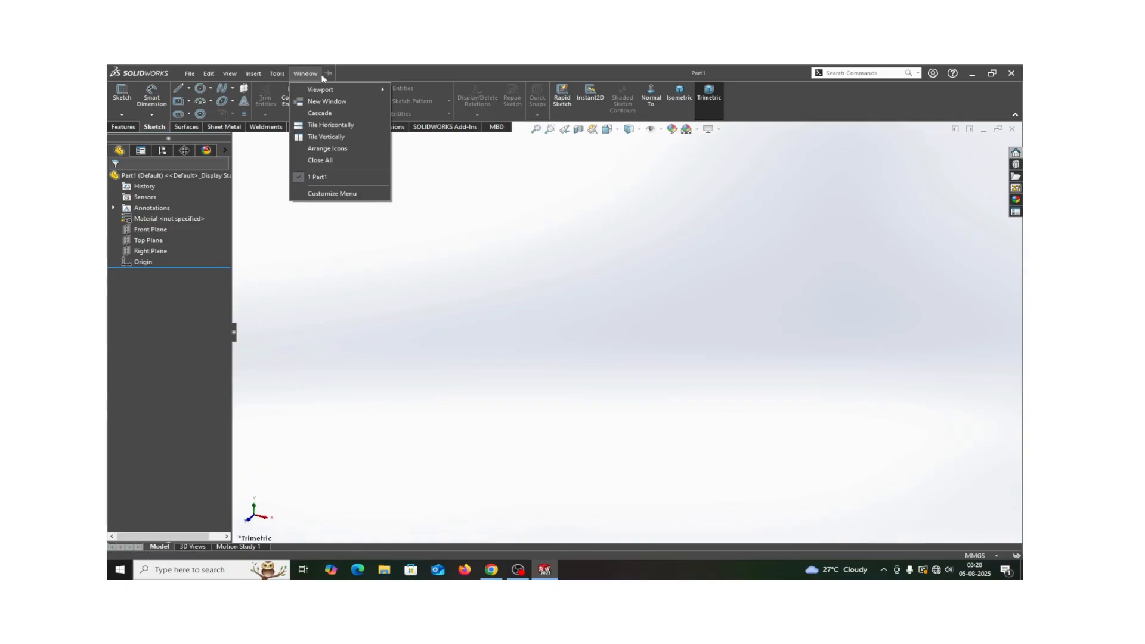
Pin the main menu bar so the menus stay displayed permanently.
left_click(415, 275)
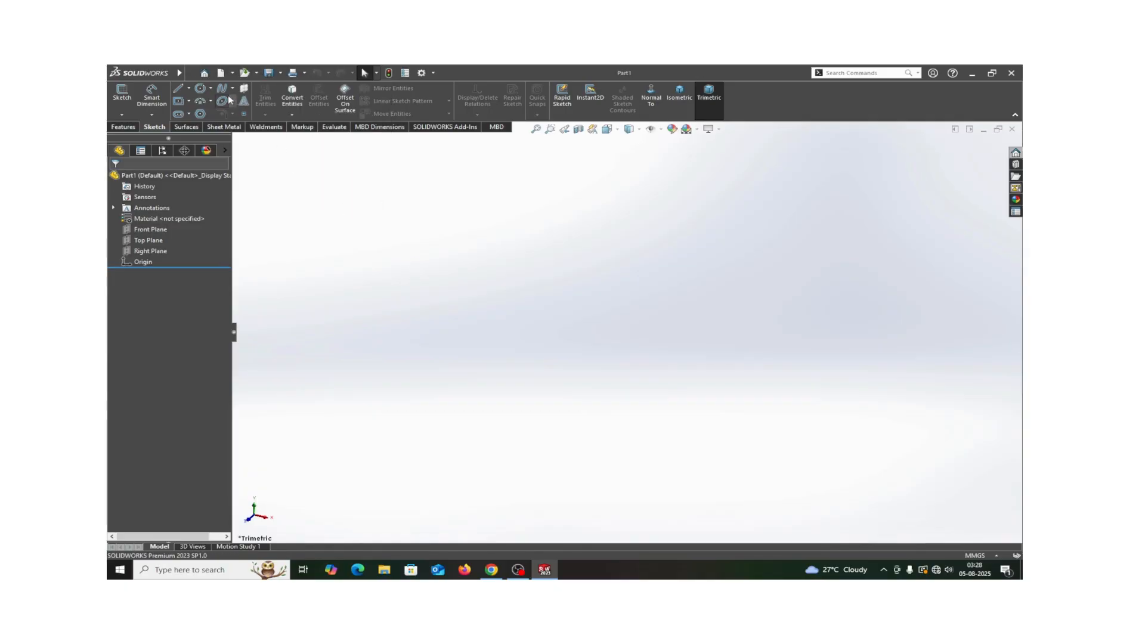
left_click(305, 72)
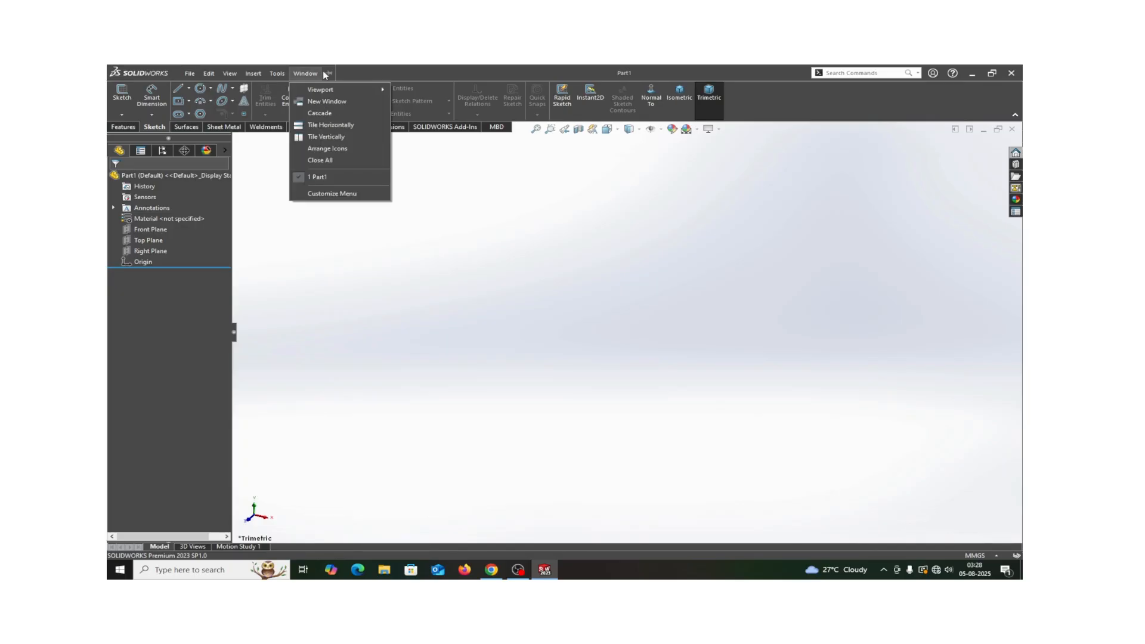
left_click(328, 73)
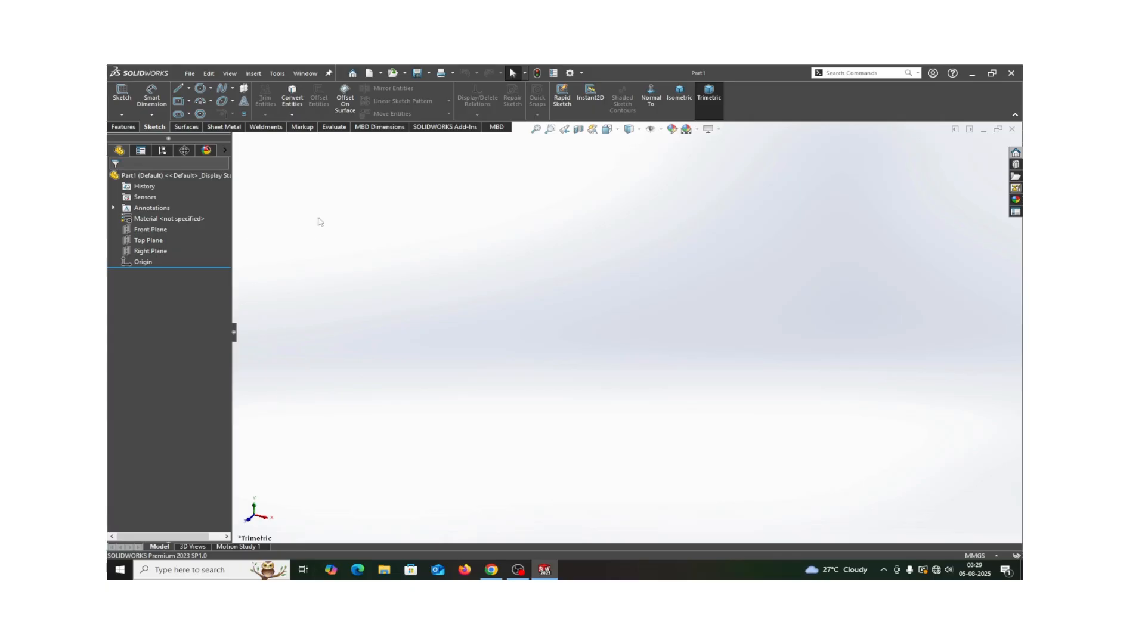
Unlock the CommandManager and toolbars in the customization settings so they can be moved.
right_click(745, 110)
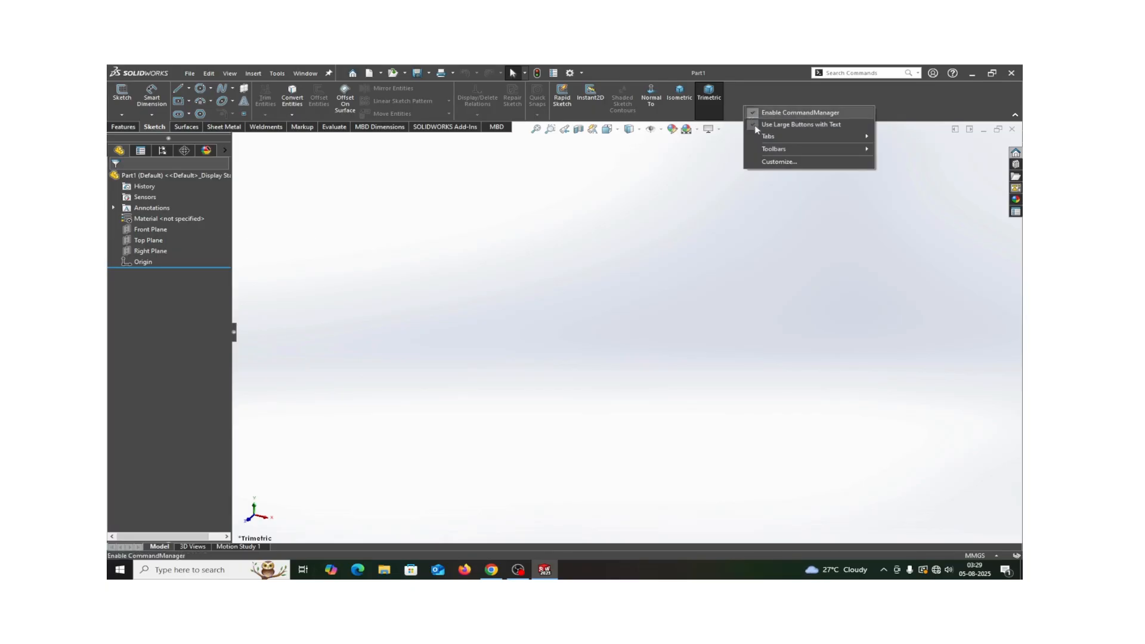
left_click(767, 163)
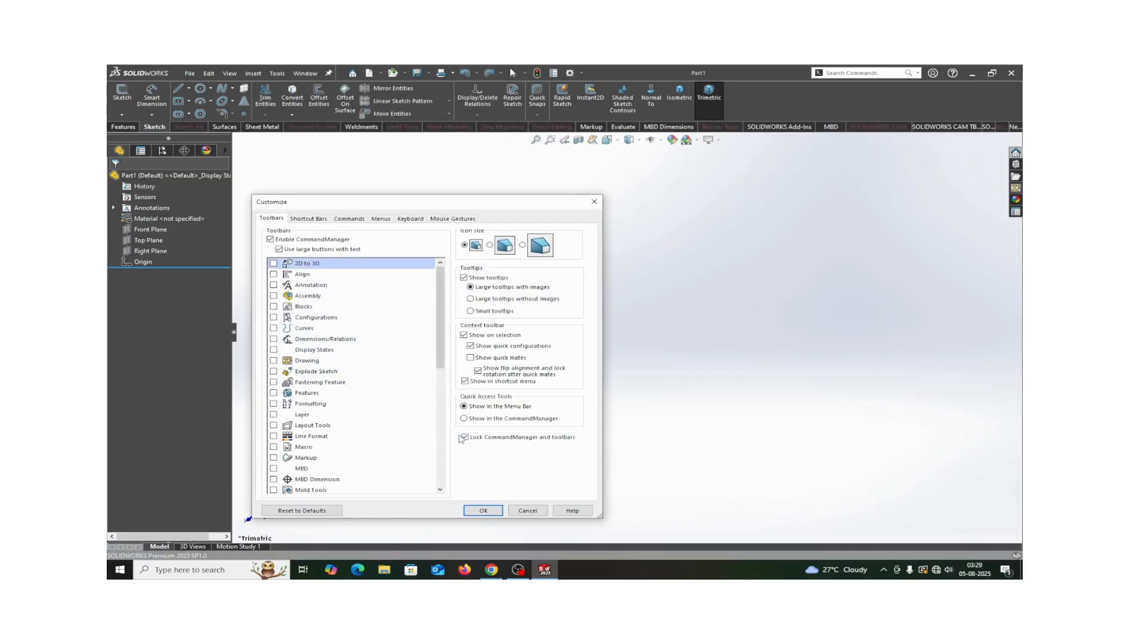
left_click(484, 510)
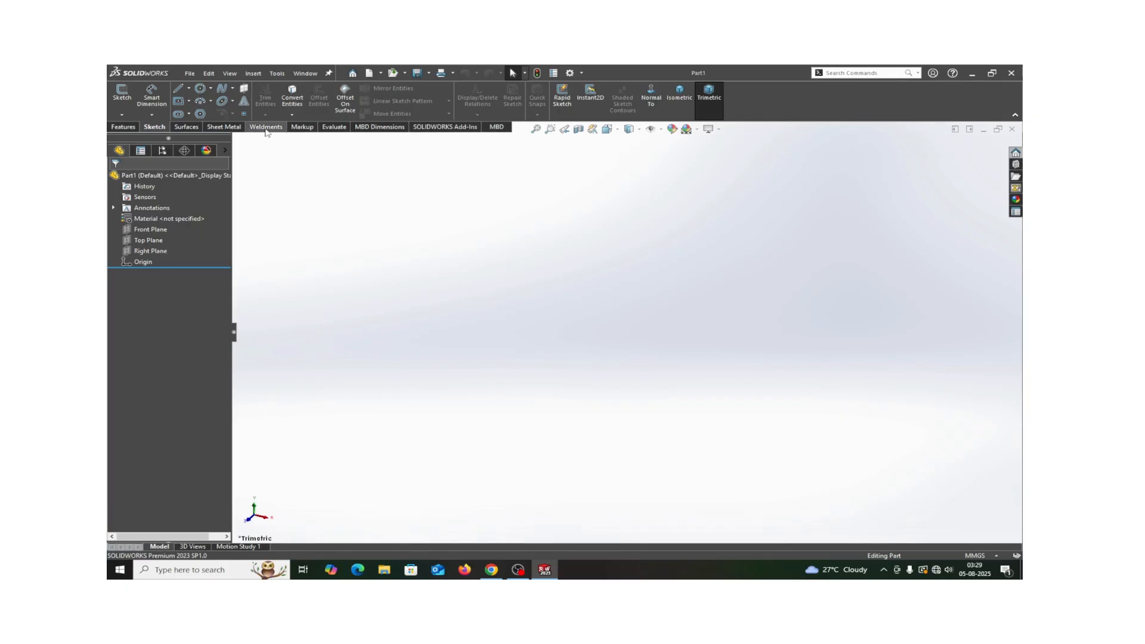
Try docking the CommandManager vertically on the left and right sides, and return it to its horizontal place above the graphics area.
left_click_drag(266, 132, 125, 314)
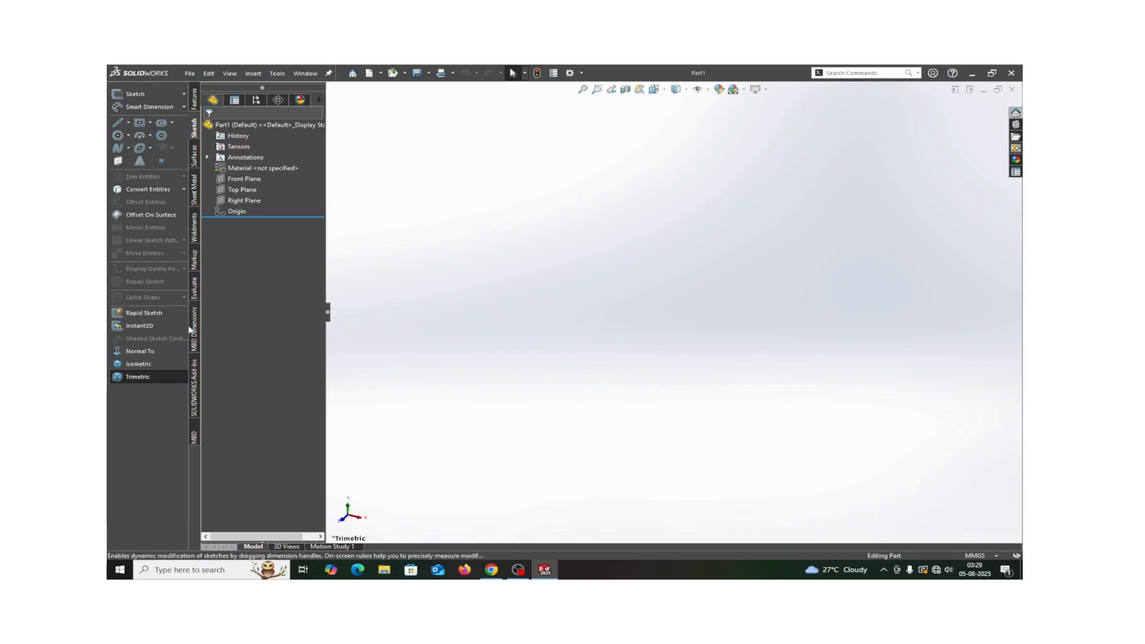
left_click_drag(194, 331, 1006, 317)
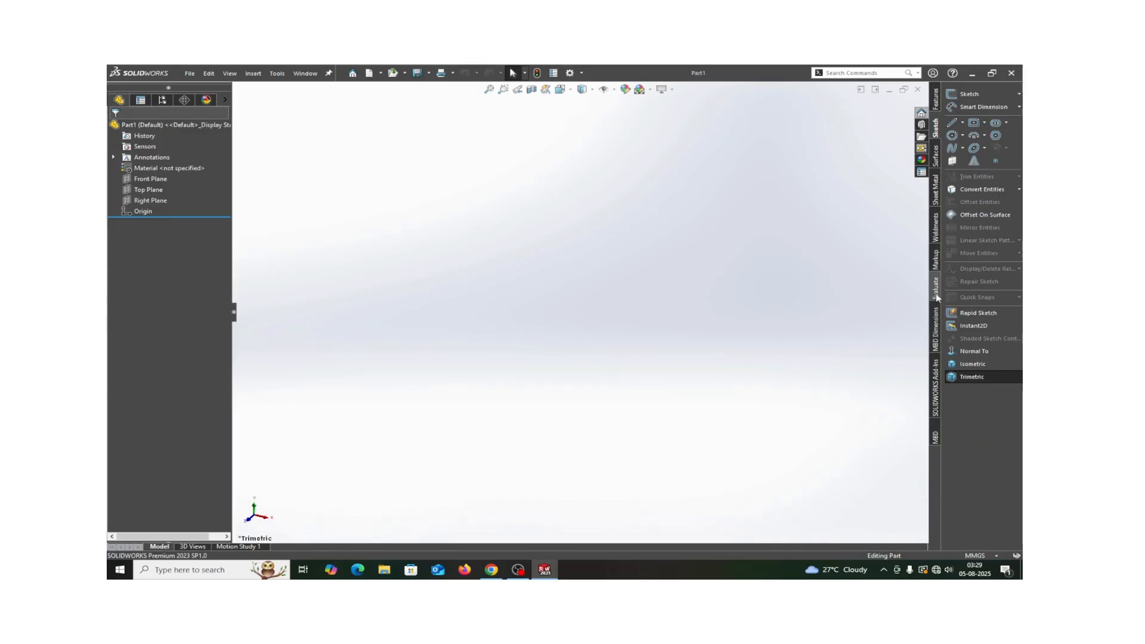
left_click_drag(936, 296, 564, 97)
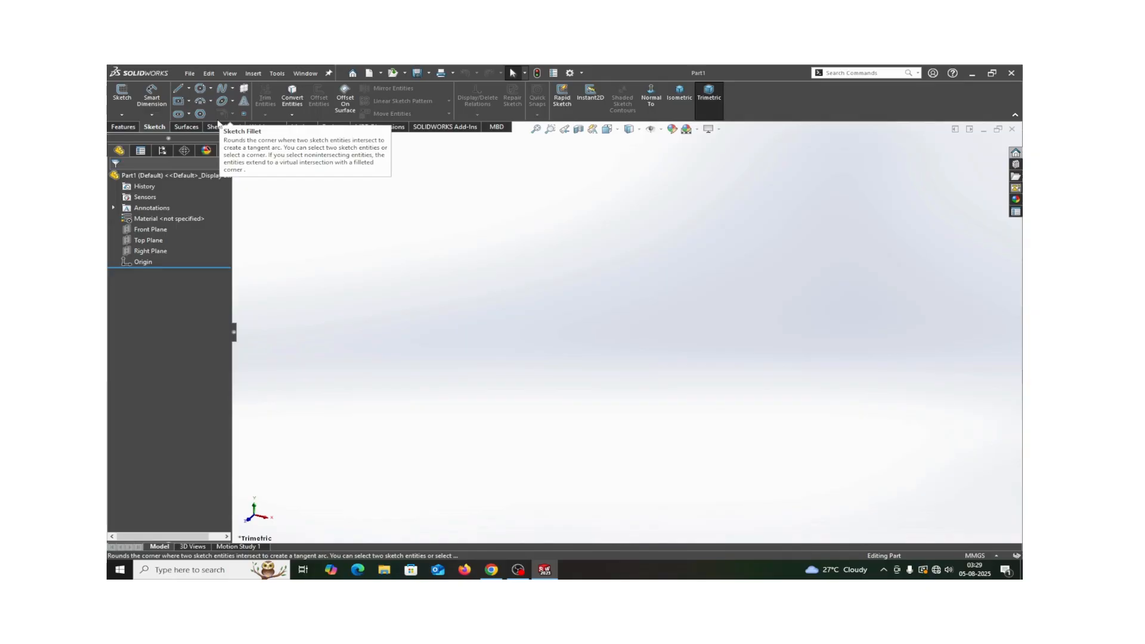
Lock the CommandManager and toolbars in place through the customization settings.
right_click(811, 108)
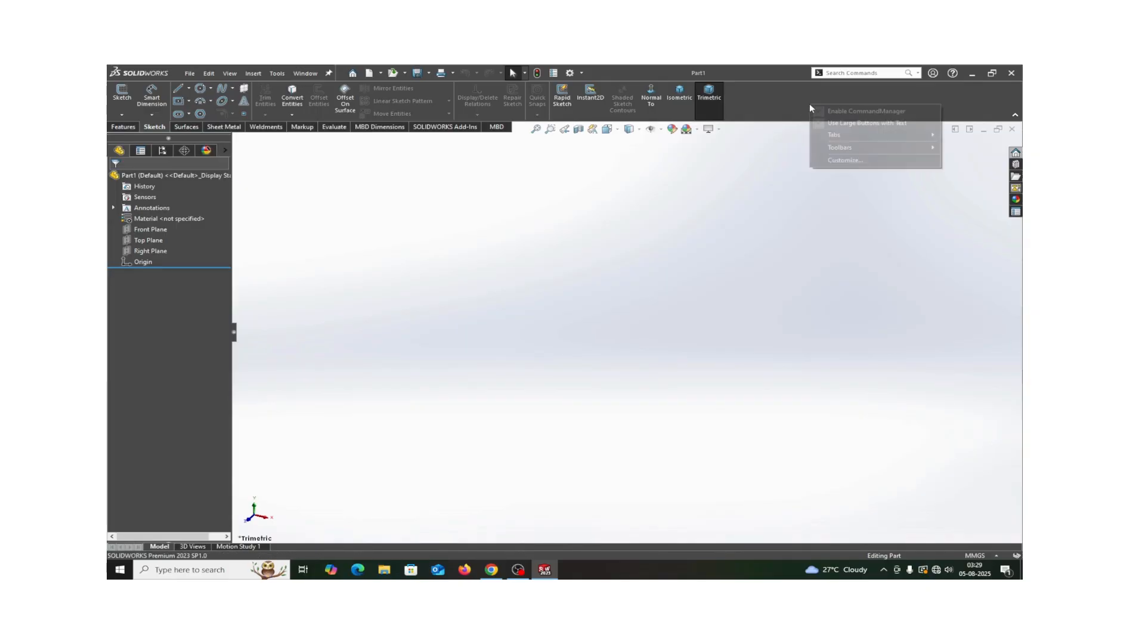
left_click(837, 161)
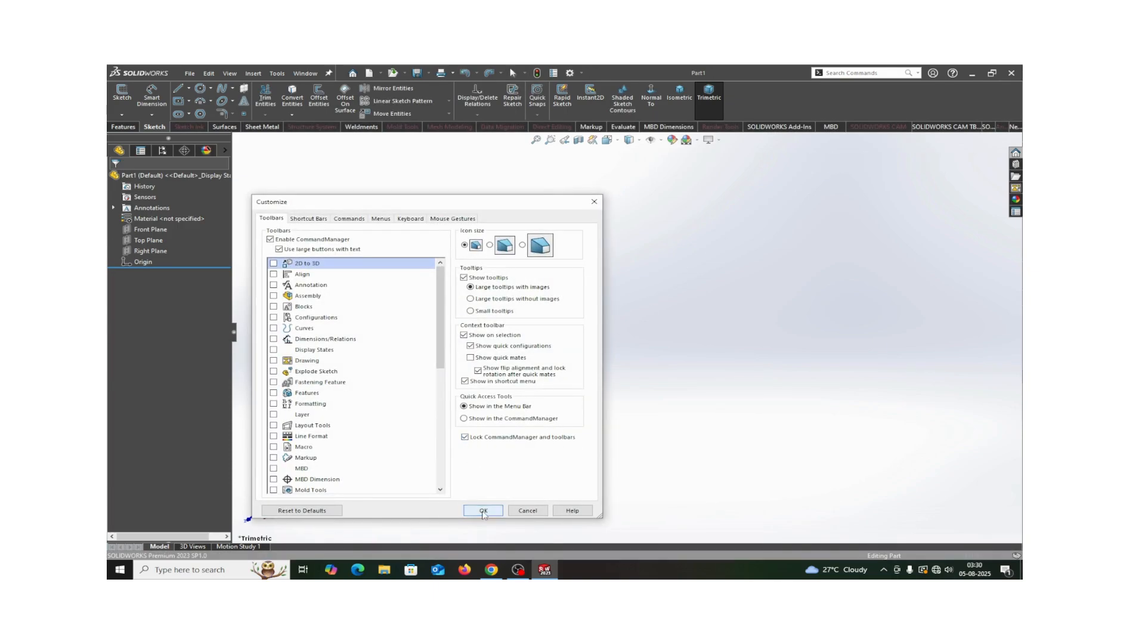
left_click(484, 511)
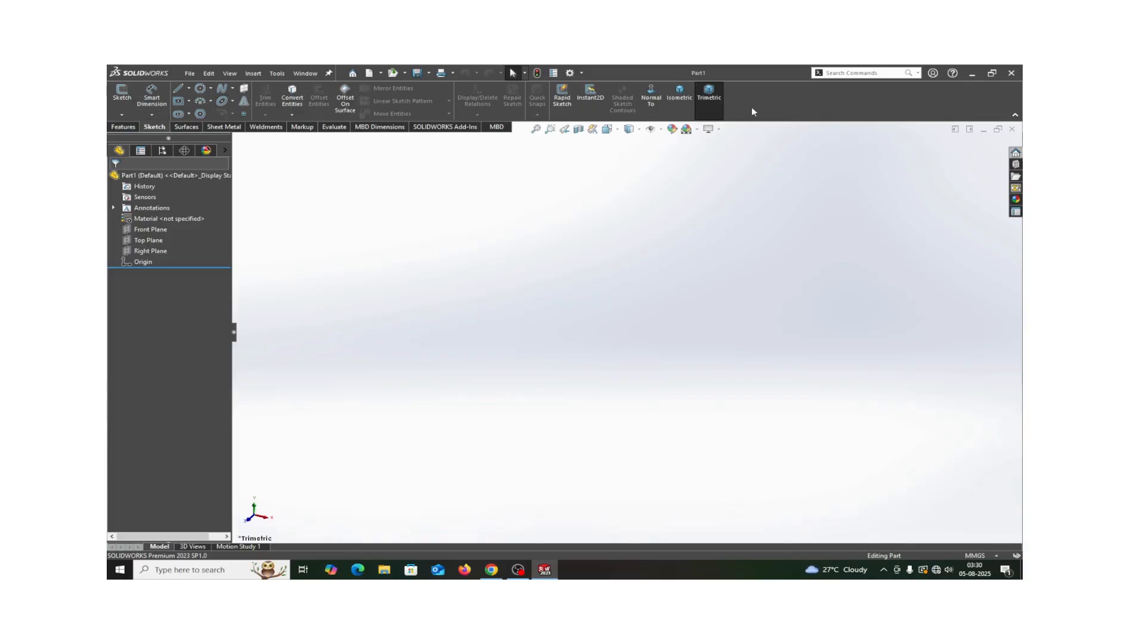
Set the interface icon size to the medium option in the customization settings and dismiss the restart notice.
right_click(780, 105)
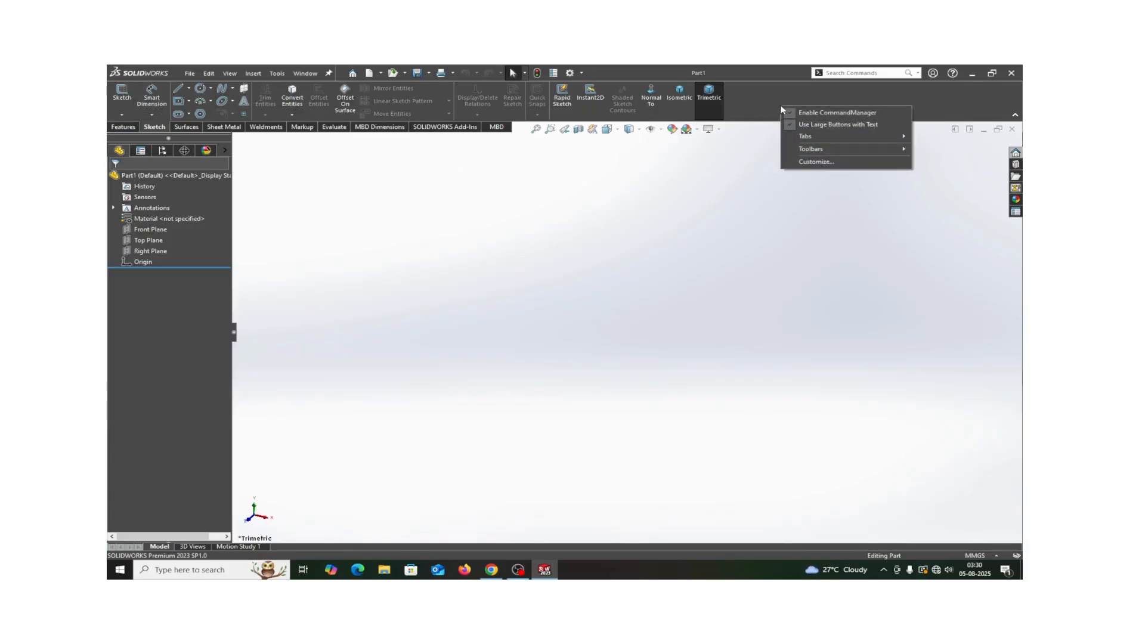
left_click(816, 162)
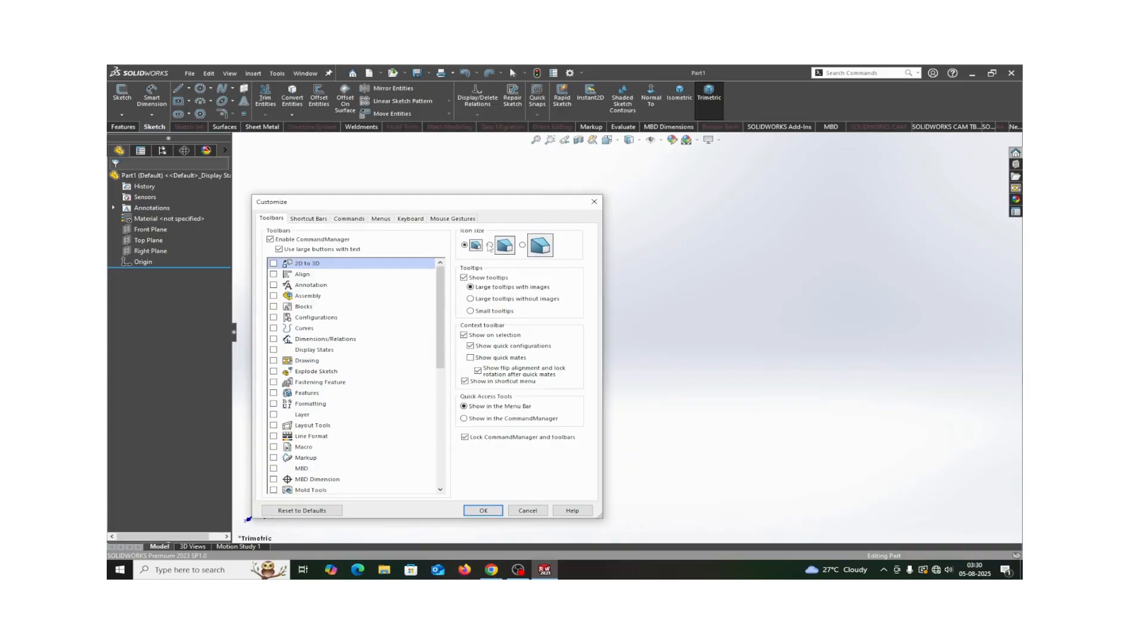
left_click(491, 246)
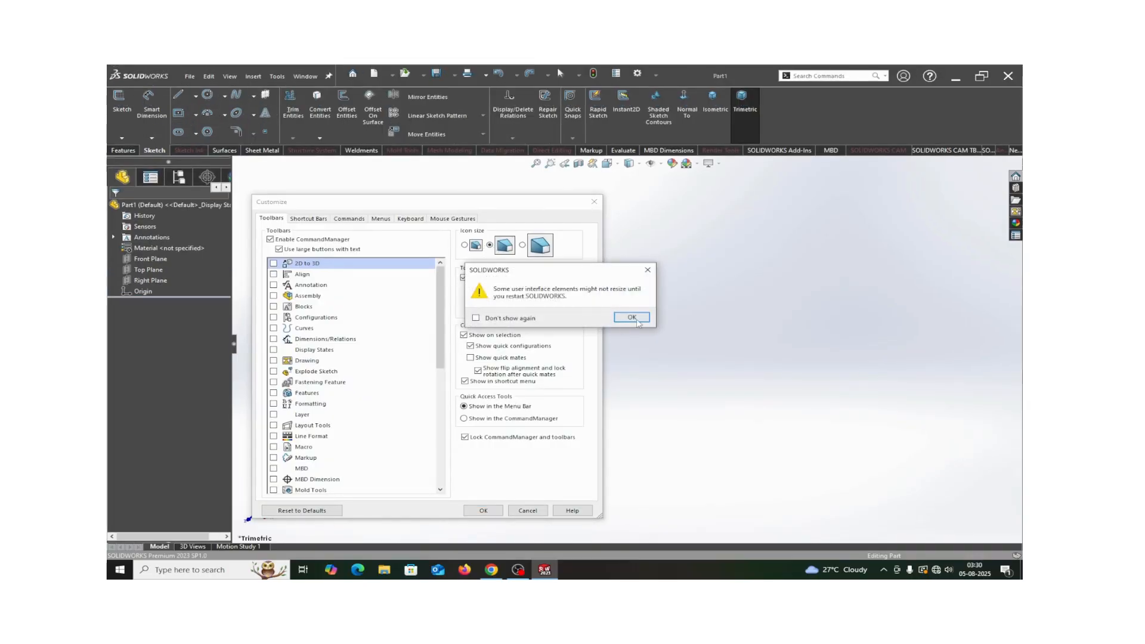
left_click(631, 317)
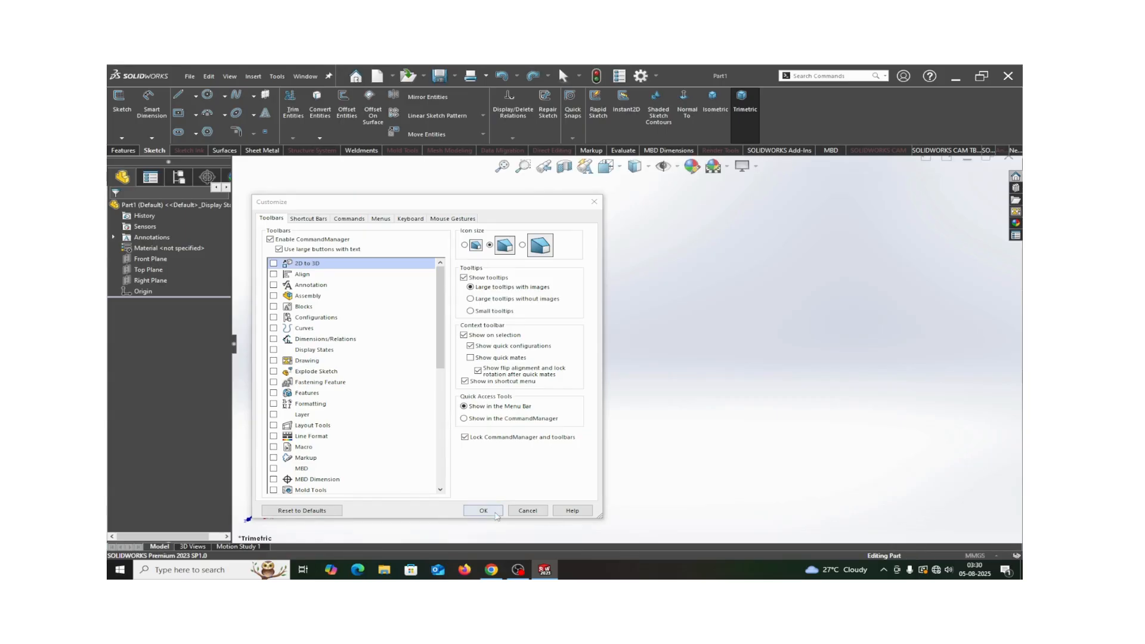
left_click(483, 512)
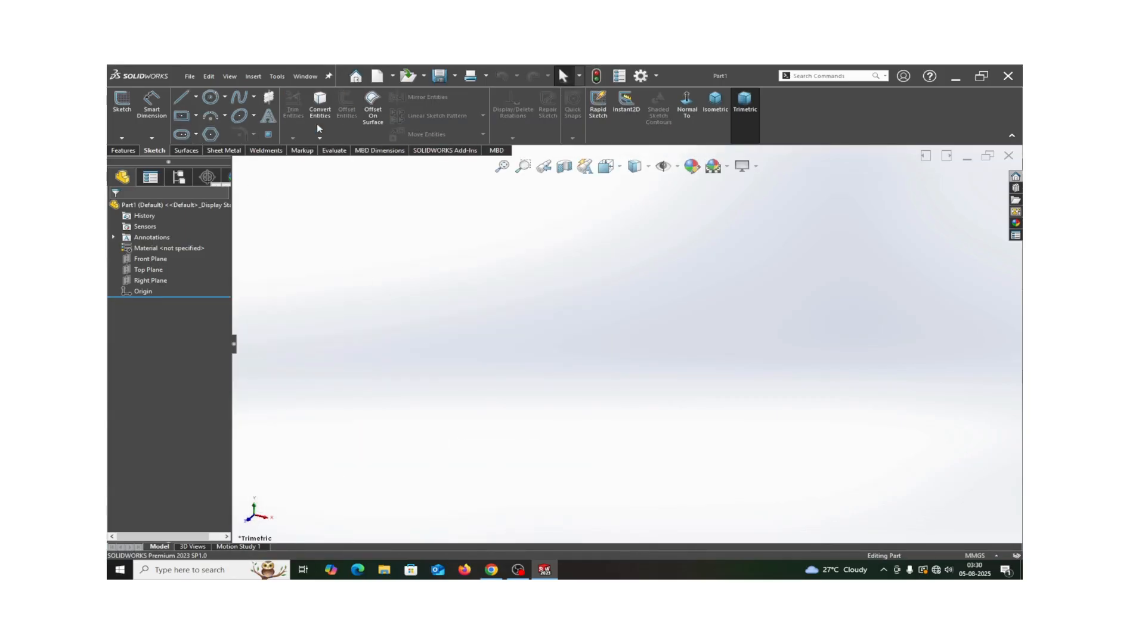
Set the interface icon size to the largest option in the customization settings and apply it.
right_click(834, 121)
left_click(873, 173)
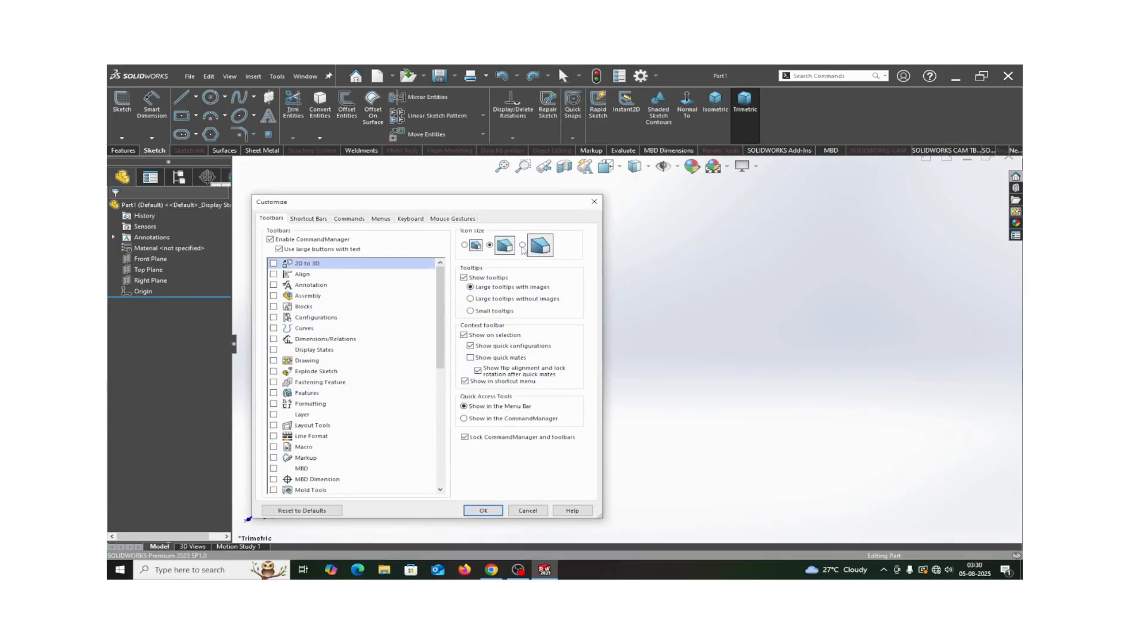
left_click(522, 245)
left_click(647, 319)
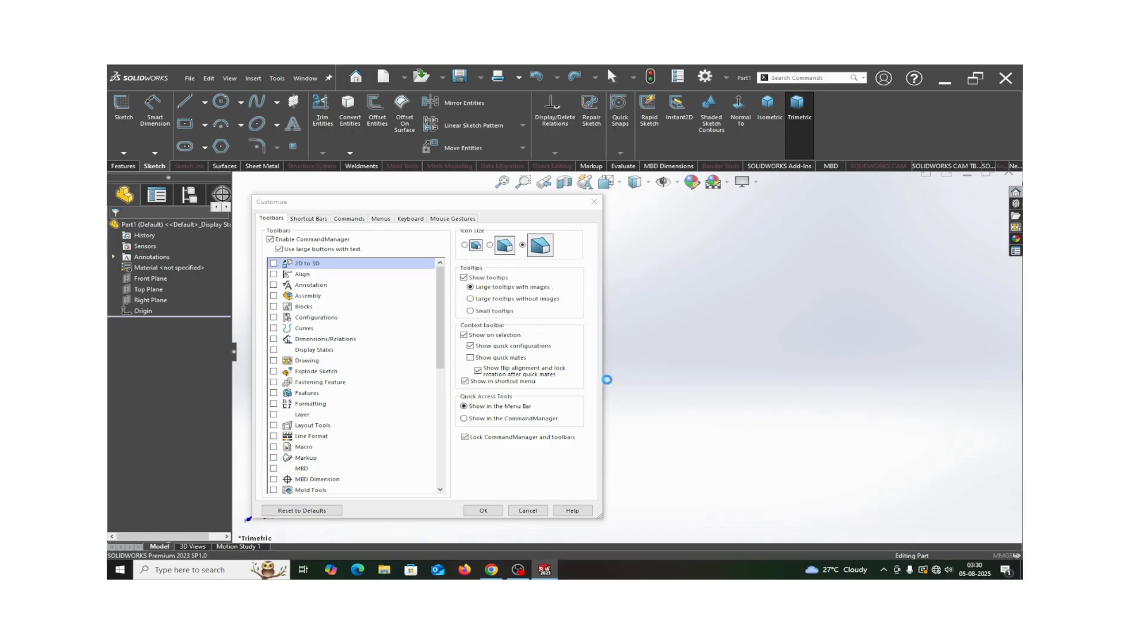
left_click(494, 514)
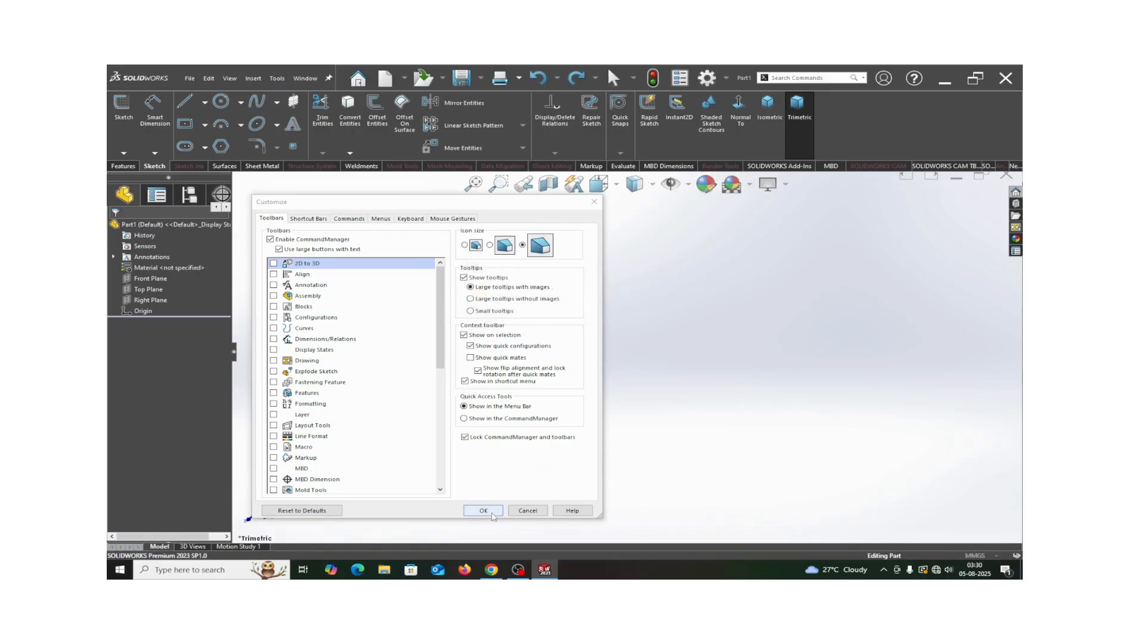
Set the interface icon size to the smallest option in the customization settings and apply it.
right_click(922, 135)
left_click(924, 182)
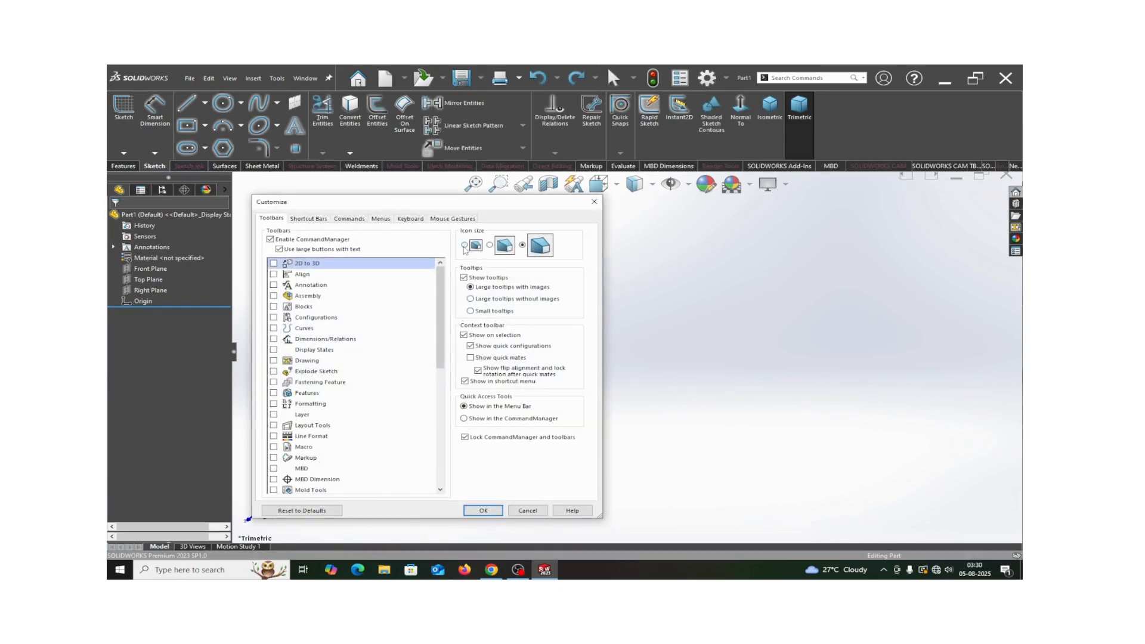
left_click(464, 246)
left_click(626, 317)
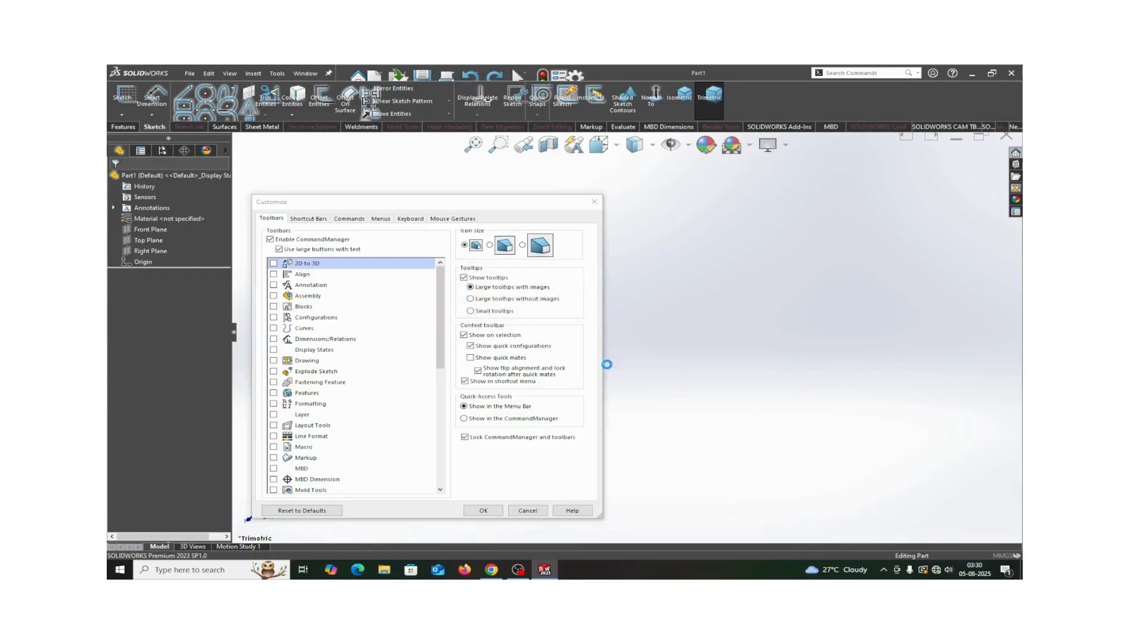
left_click(493, 514)
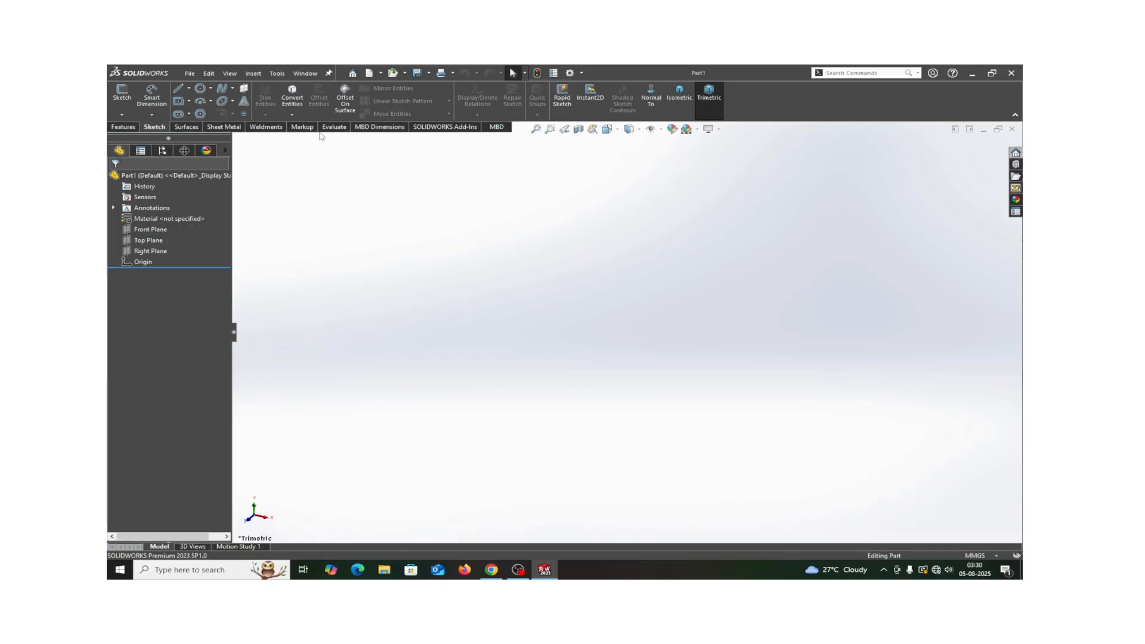
Hide the Weldments tab from the CommandManager.
right_click(270, 131)
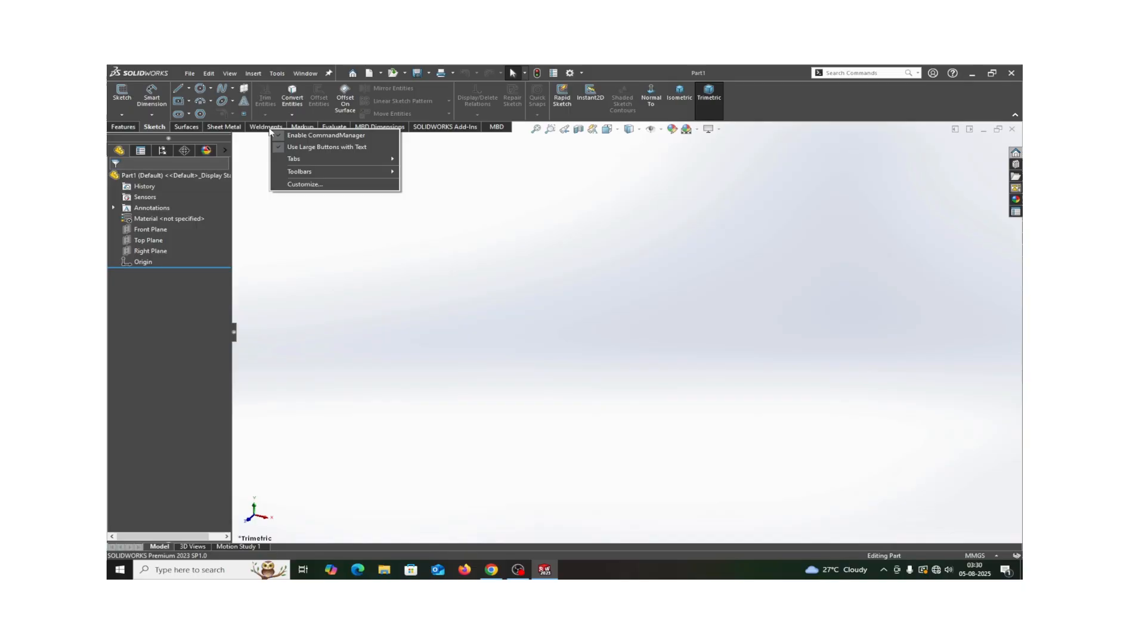
mouse_move(289, 175)
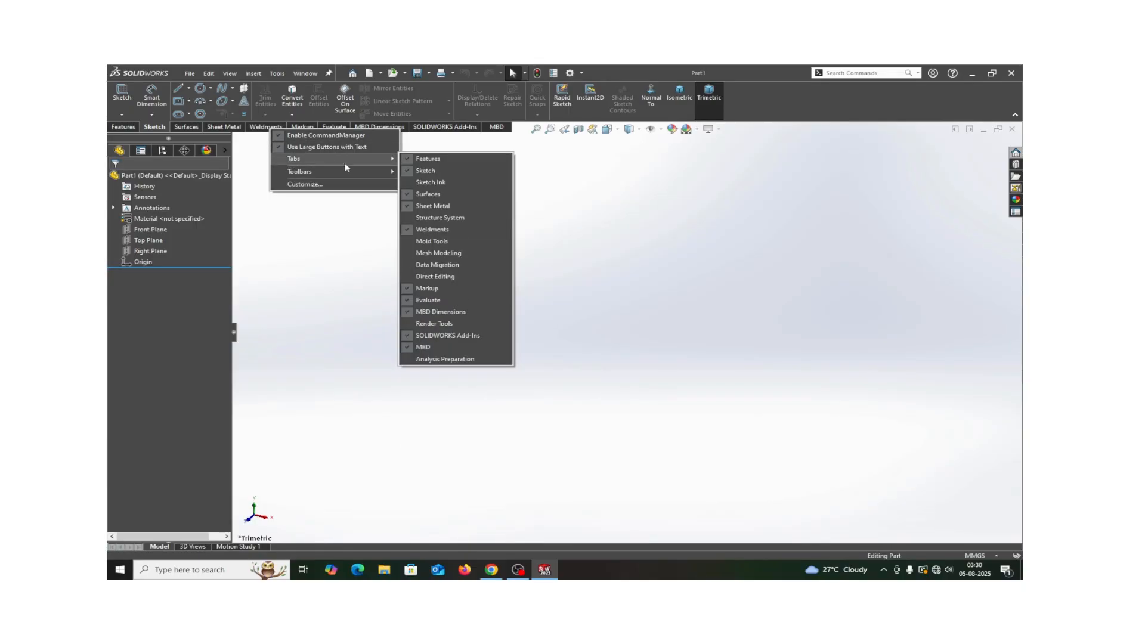
left_click(411, 231)
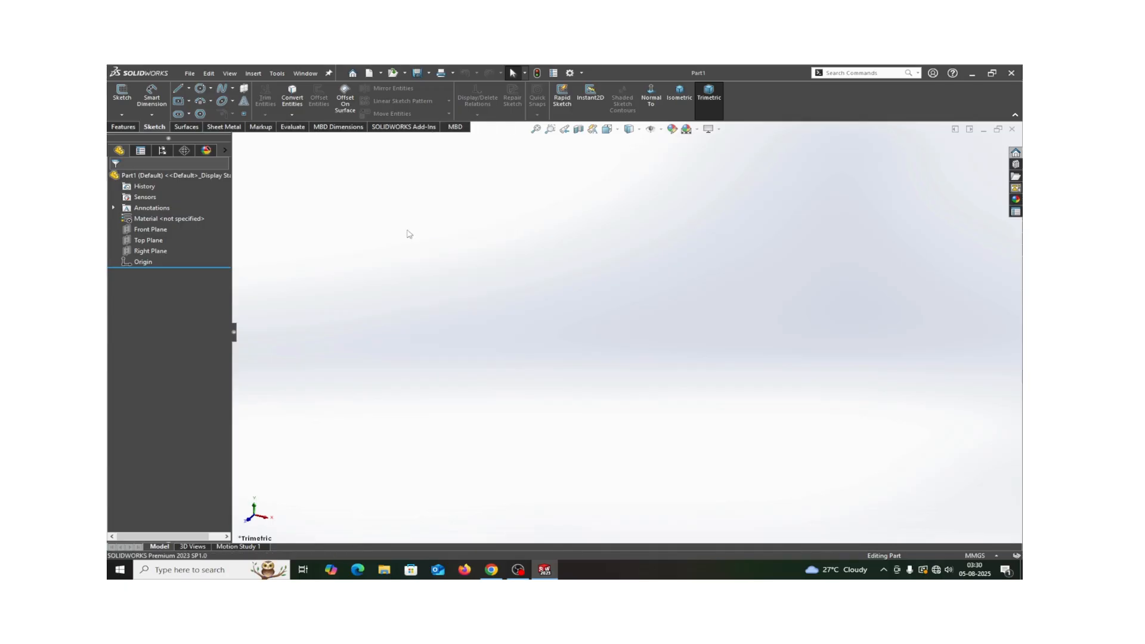
Hide the Markup tab from the CommandManager.
right_click(264, 128)
mouse_move(292, 162)
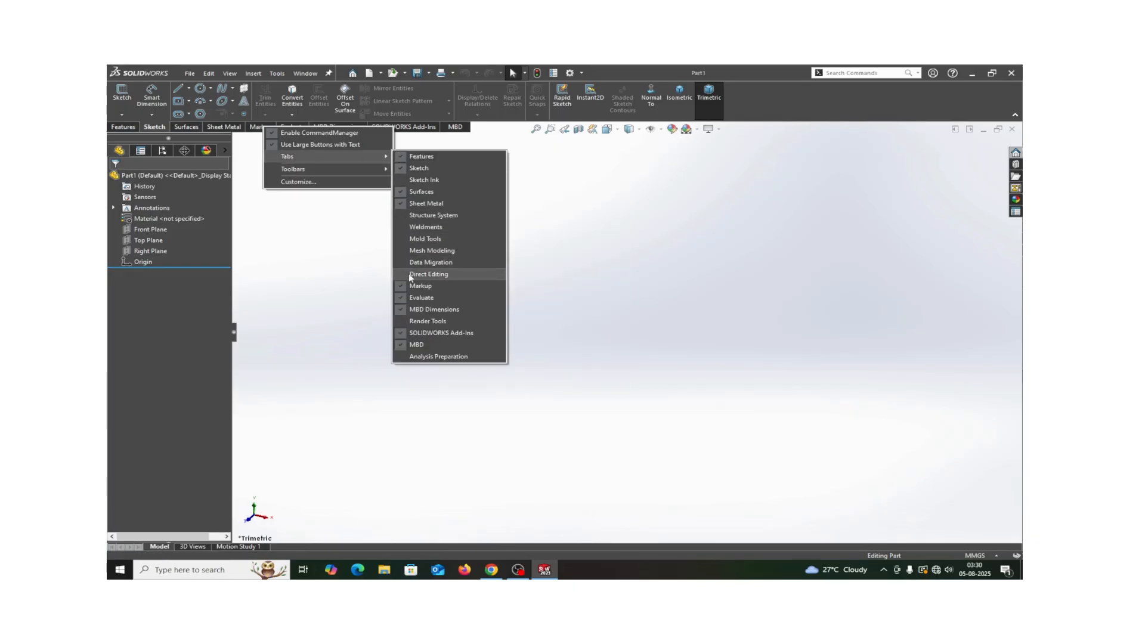
left_click(399, 287)
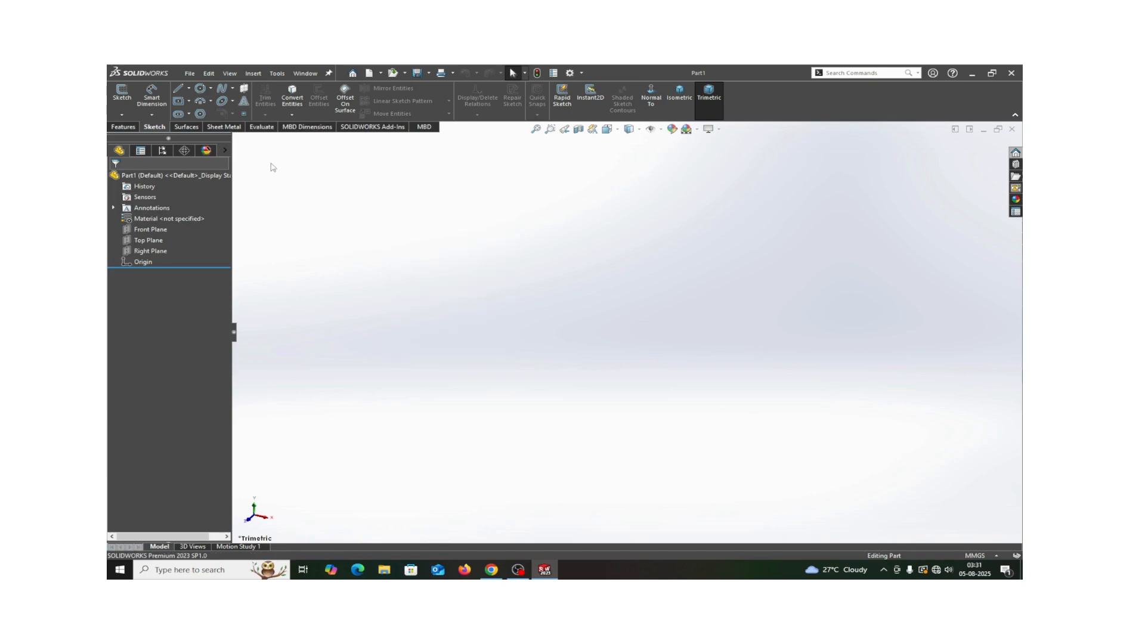
Show the Weldments tab in the CommandManager again.
right_click(261, 128)
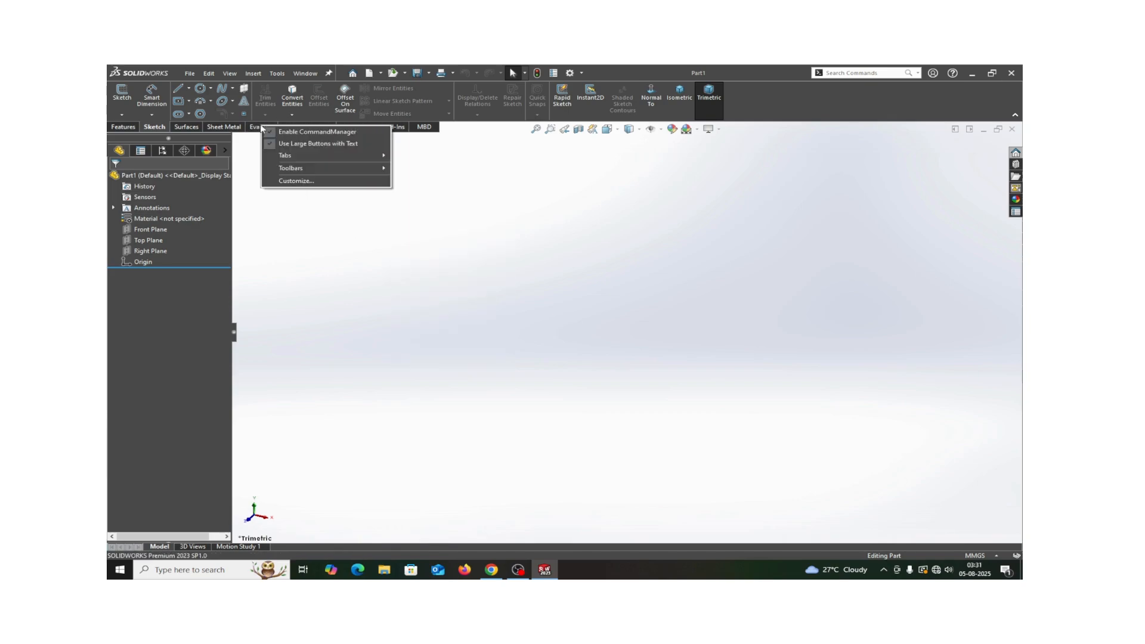
mouse_move(288, 156)
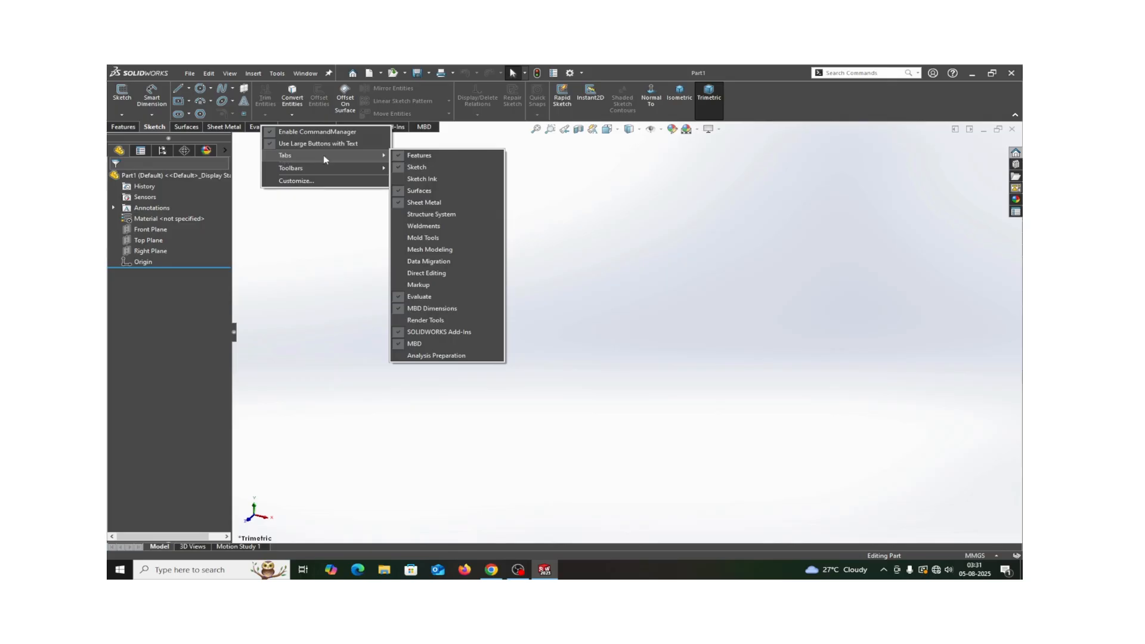
left_click(412, 225)
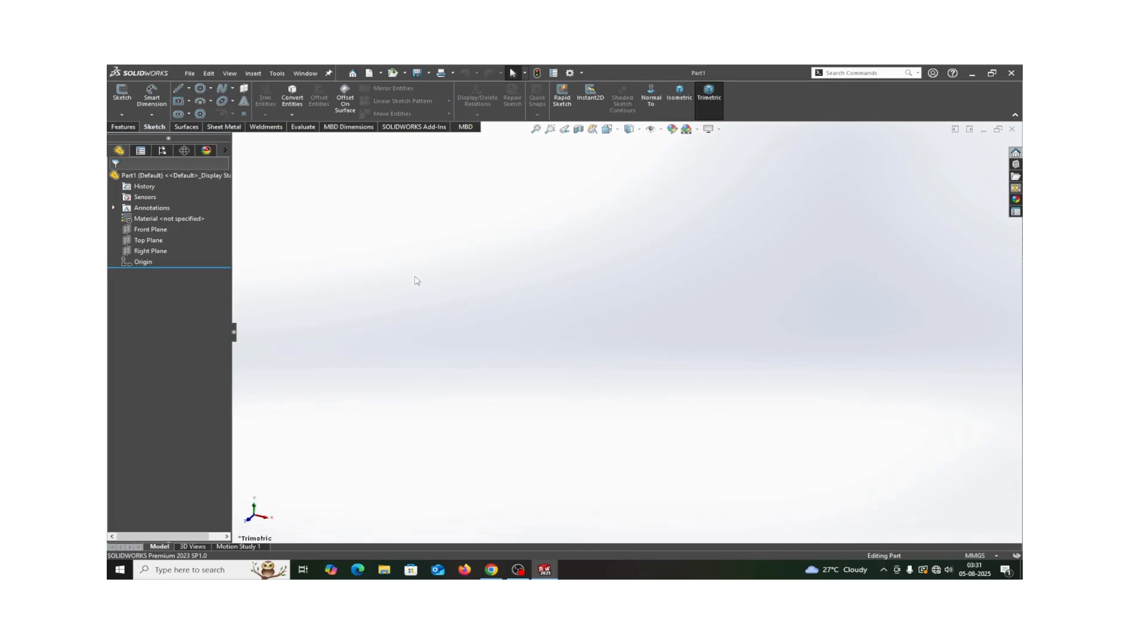
Turn off large buttons with text for the CommandManager in the customization settings and apply the change.
right_click(781, 102)
left_click(816, 158)
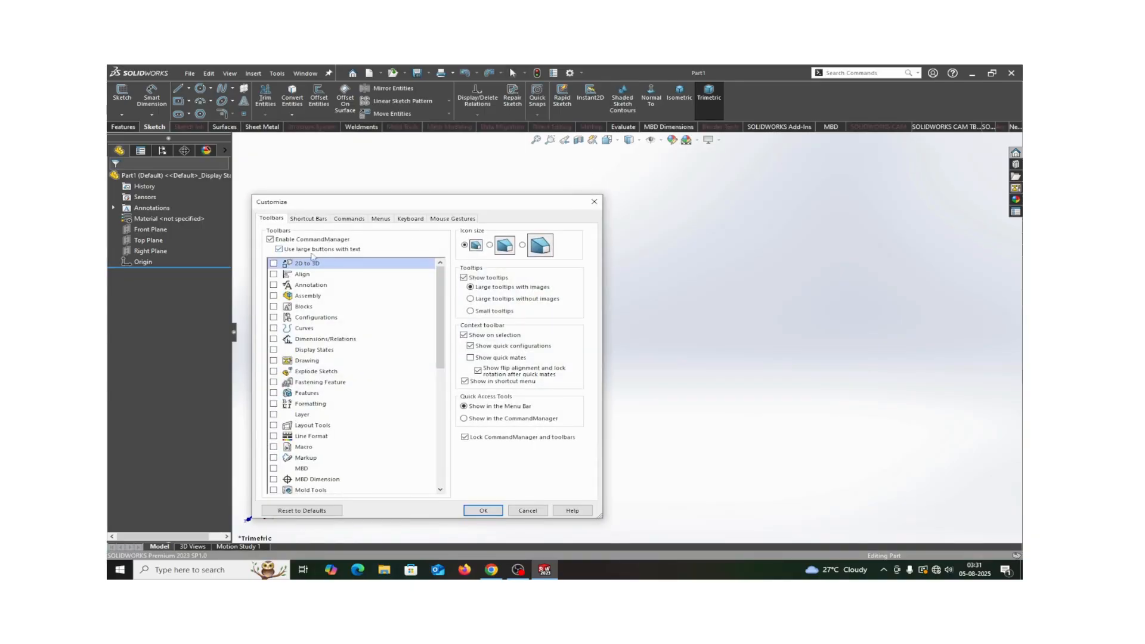
left_click(279, 250)
left_click(487, 511)
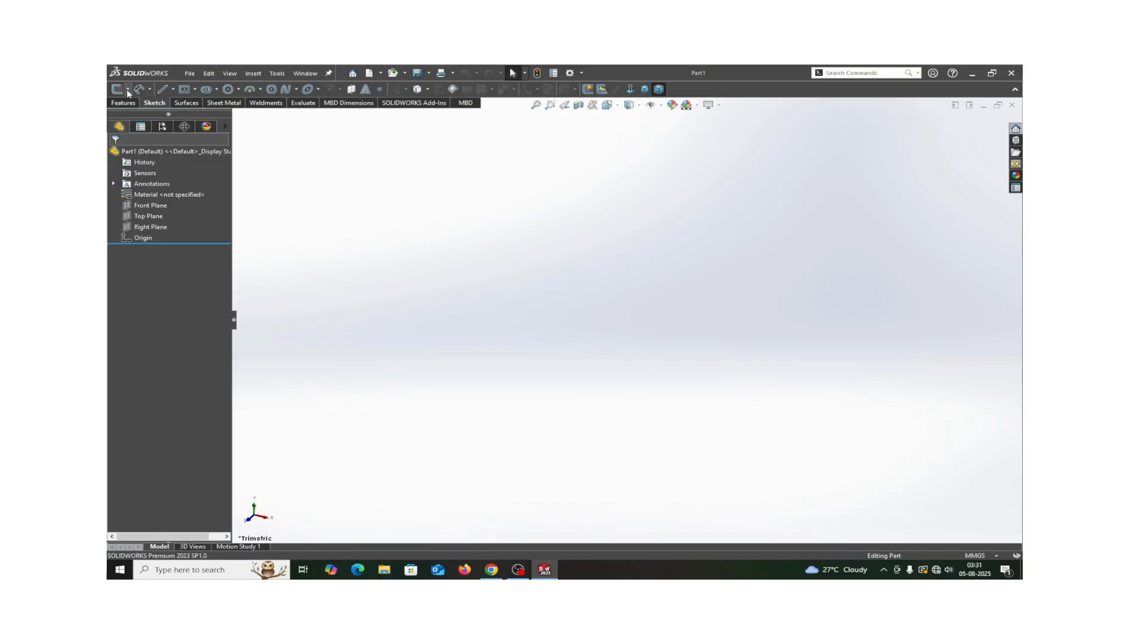
Turn on large buttons with text for the CommandManager in the customization settings and apply the change.
right_click(782, 94)
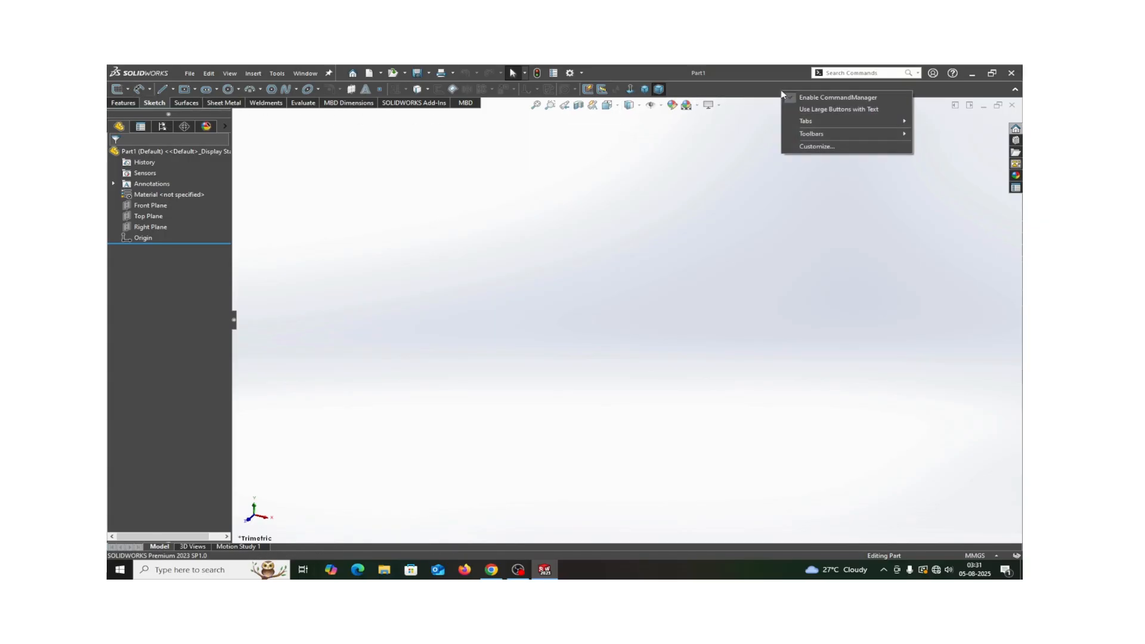
left_click(799, 146)
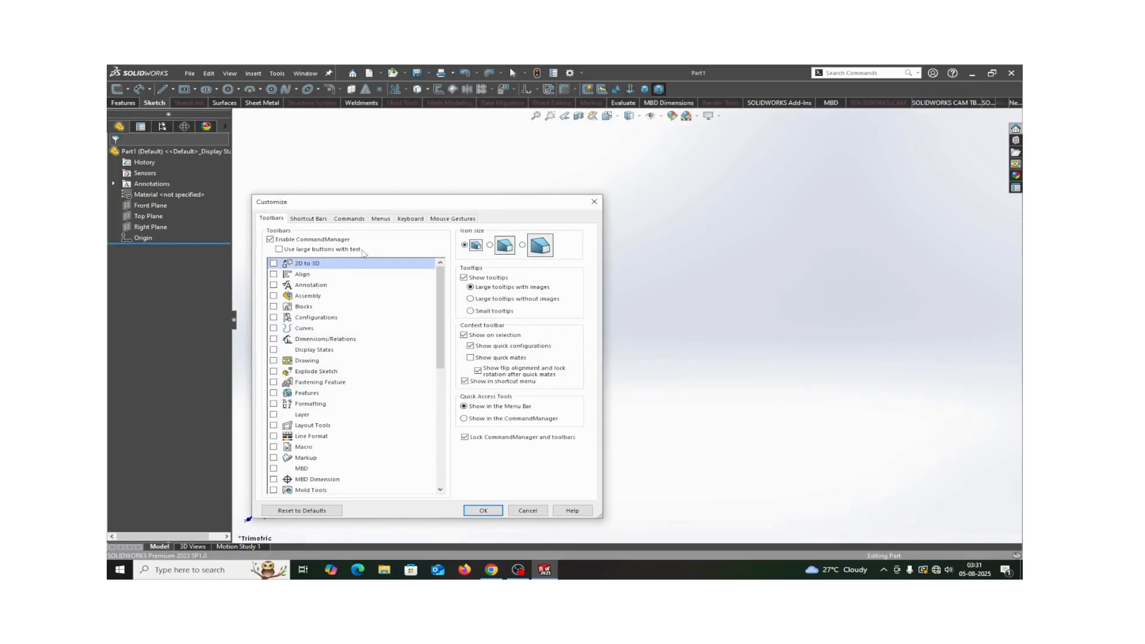
left_click(279, 250)
left_click(482, 510)
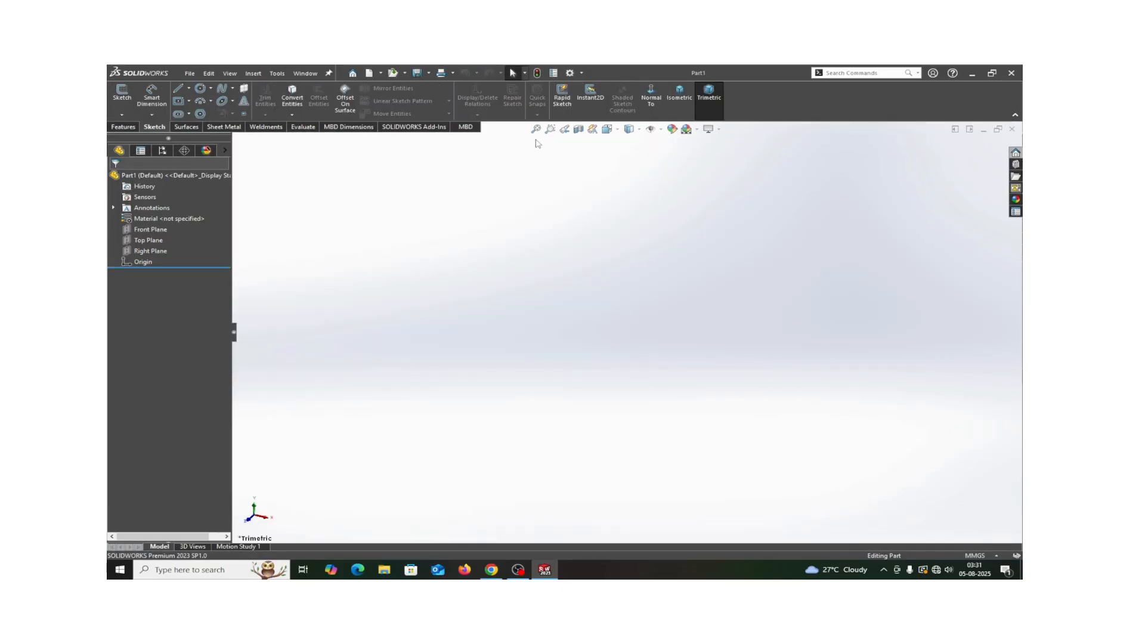
Hide the View (Heads-Up) toolbar from the graphics area.
right_click(795, 105)
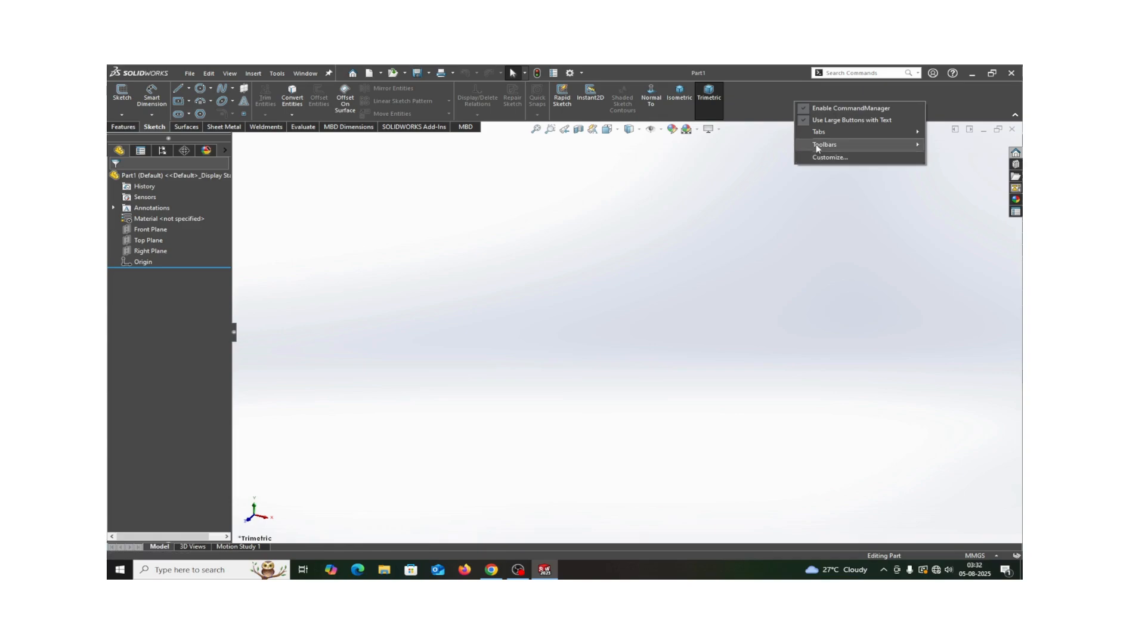
mouse_move(819, 146)
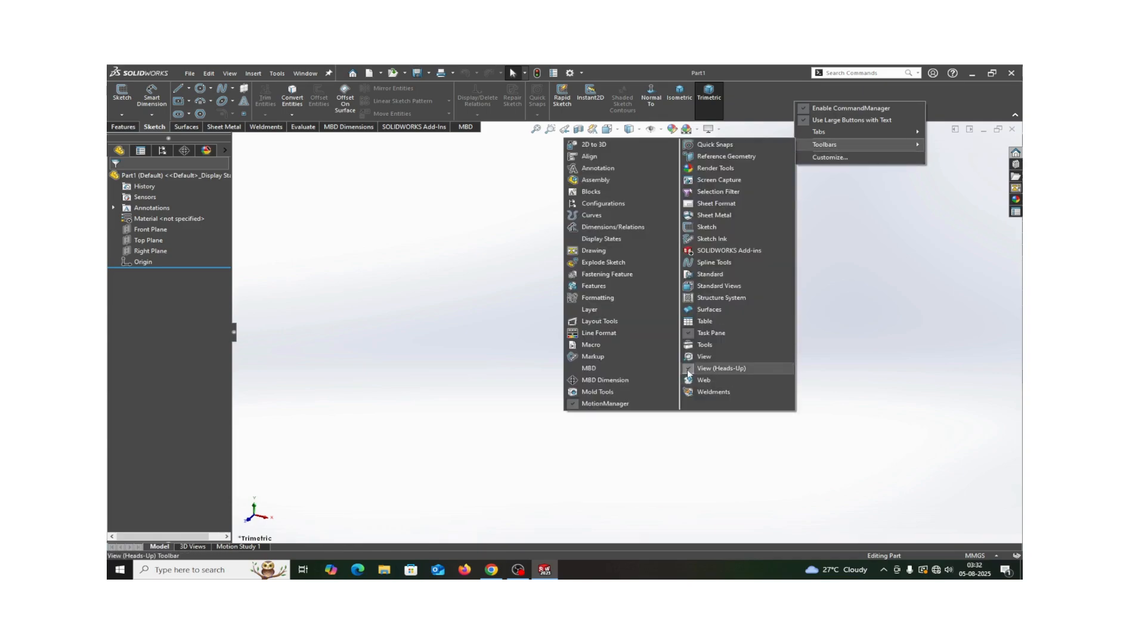
left_click(832, 399)
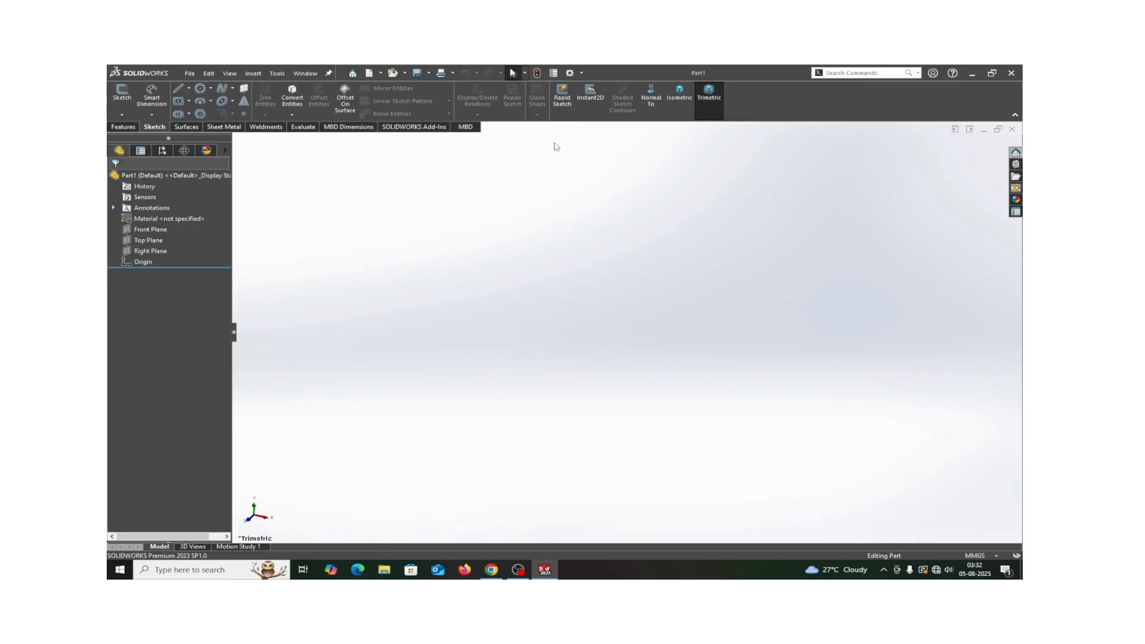
Show the View (Heads-Up) toolbar in the graphics area again.
right_click(827, 98)
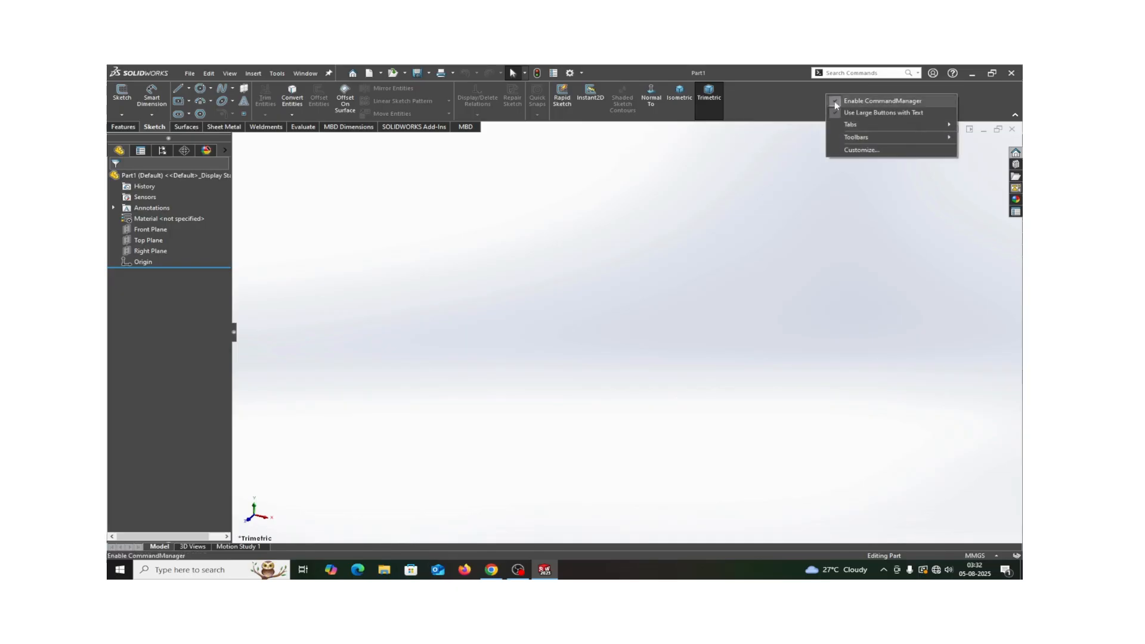
mouse_move(854, 137)
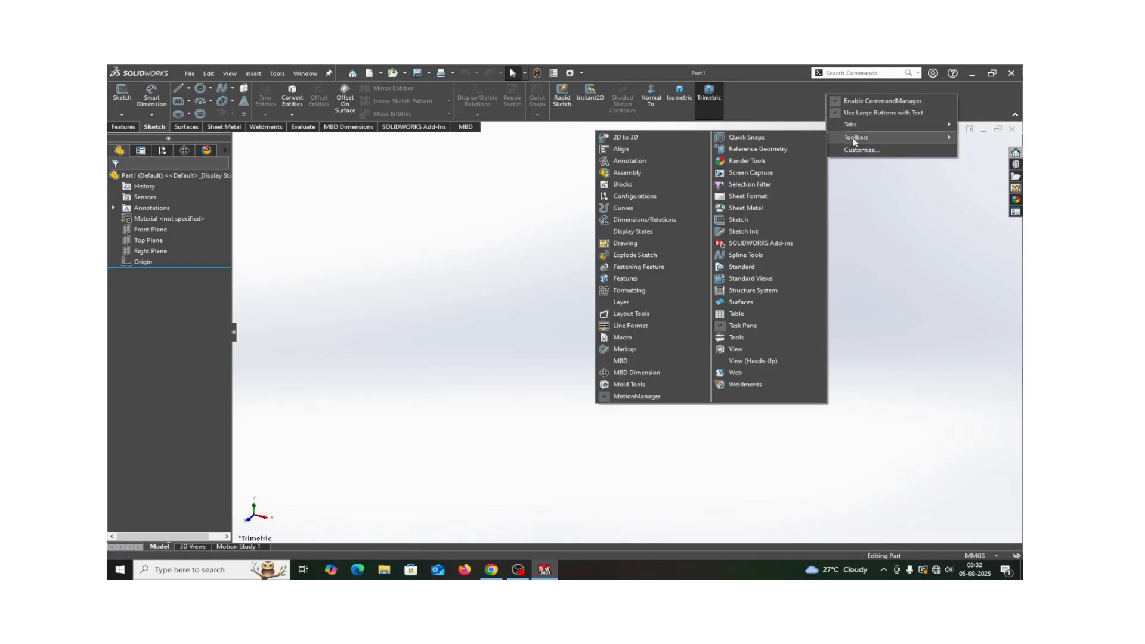
left_click(733, 361)
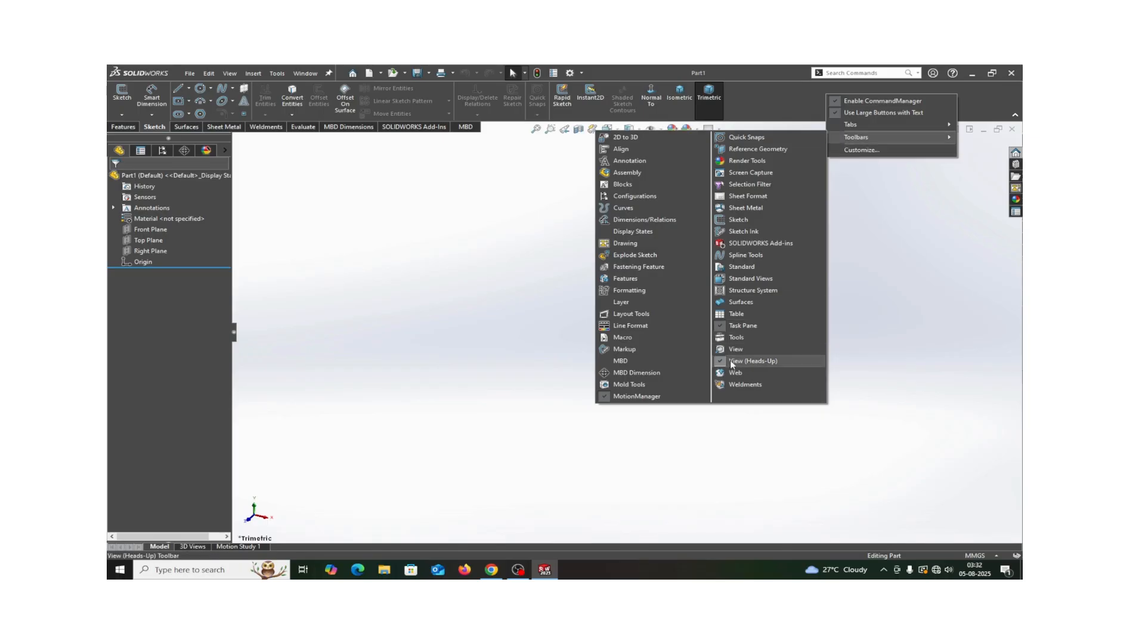
left_click(876, 368)
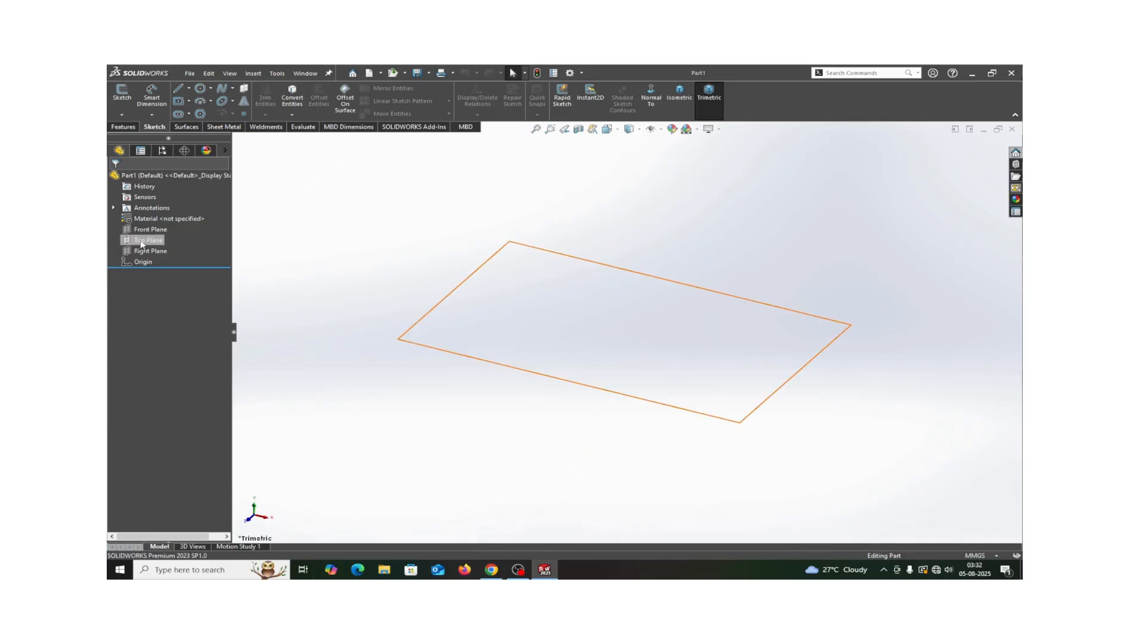
Sketch a center rectangle about 66 mm wide on the Top Plane, centered on the origin.
left_click(142, 243)
left_click(149, 232)
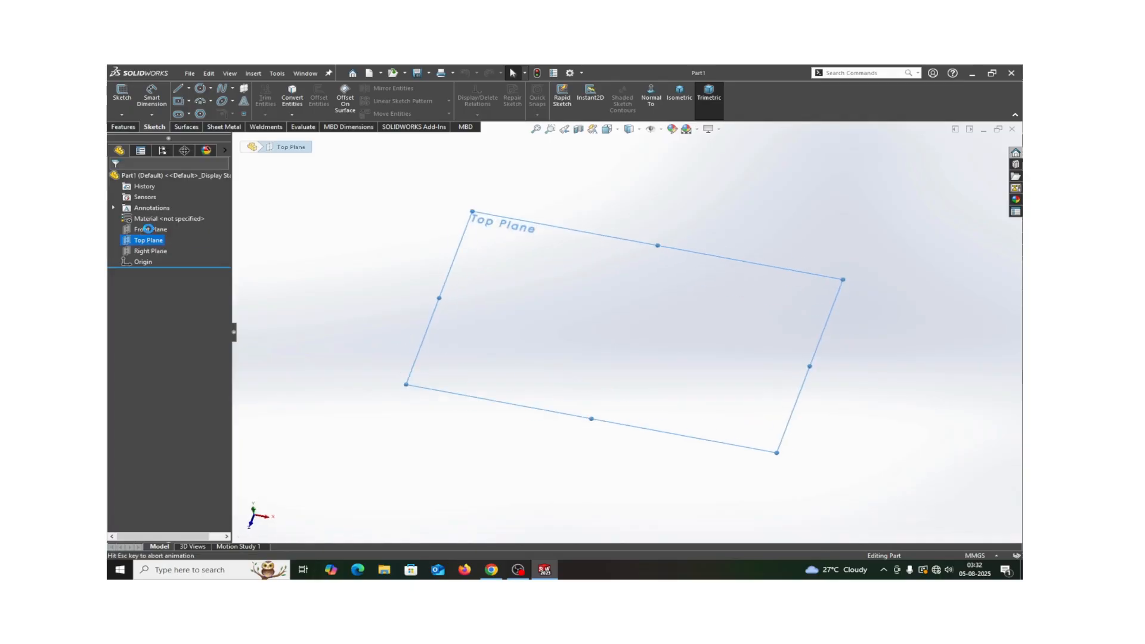
left_click(178, 101)
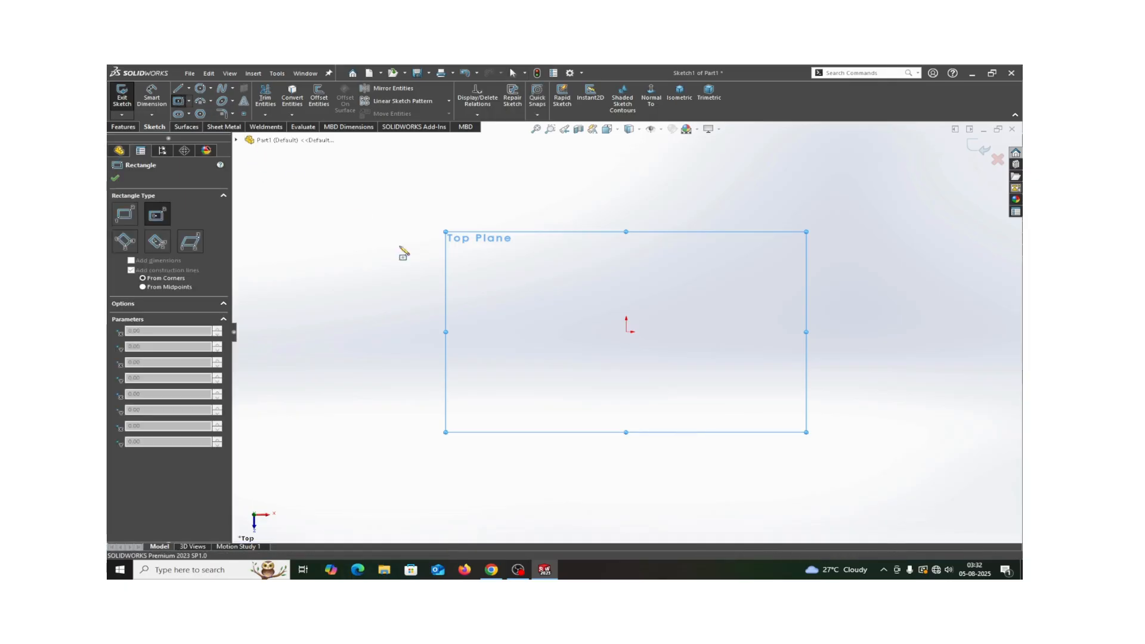
left_click(627, 332)
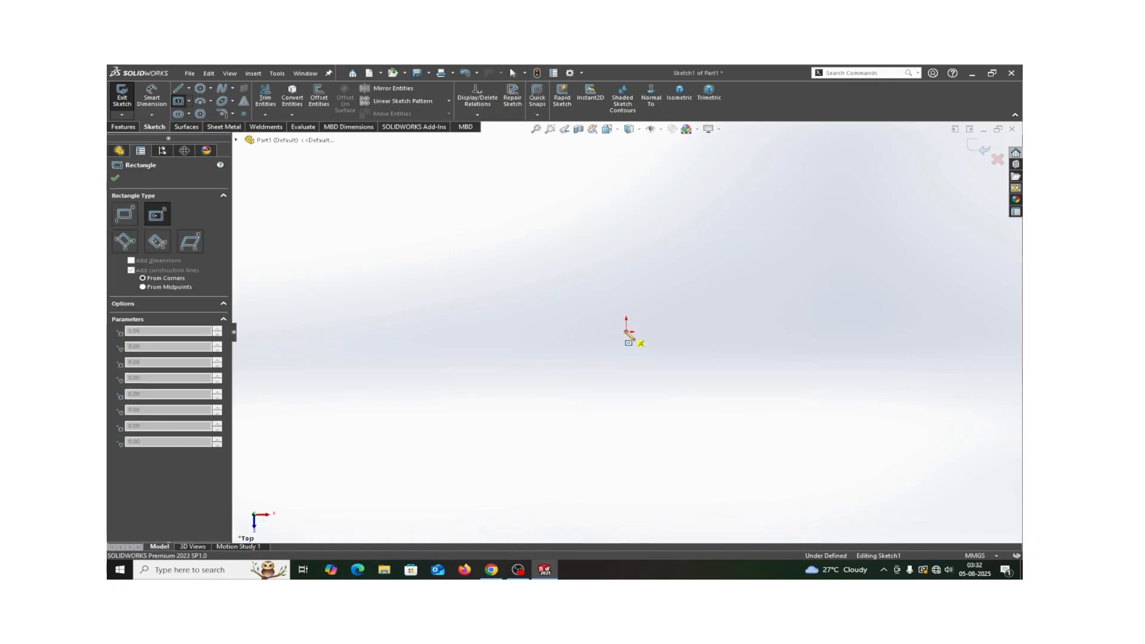
left_click(694, 284)
right_click(693, 286)
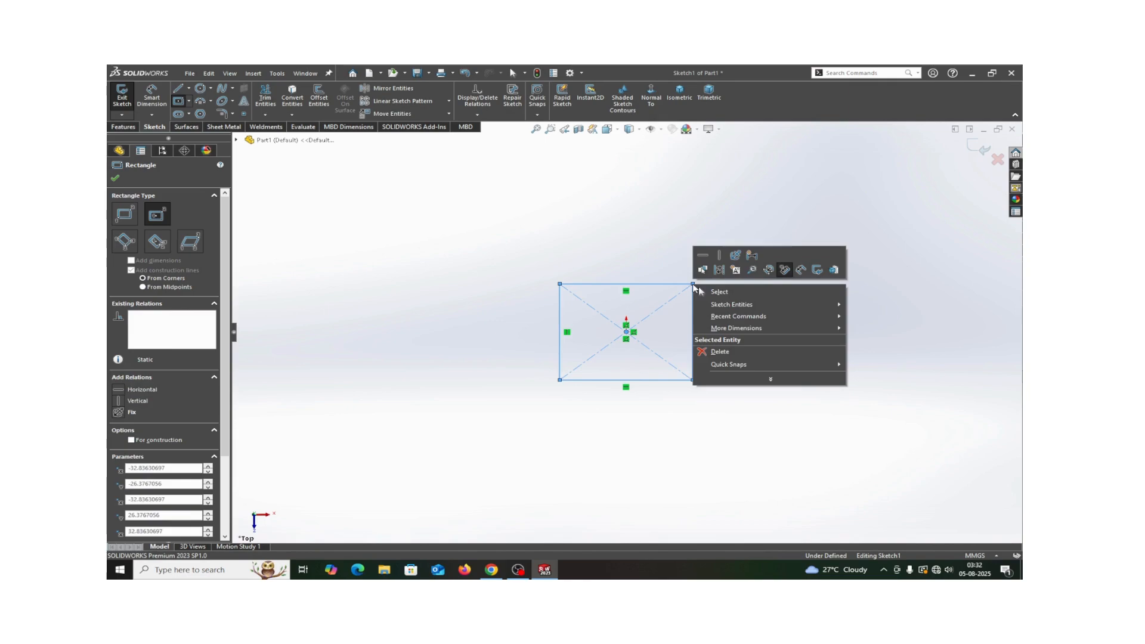
left_click(707, 291)
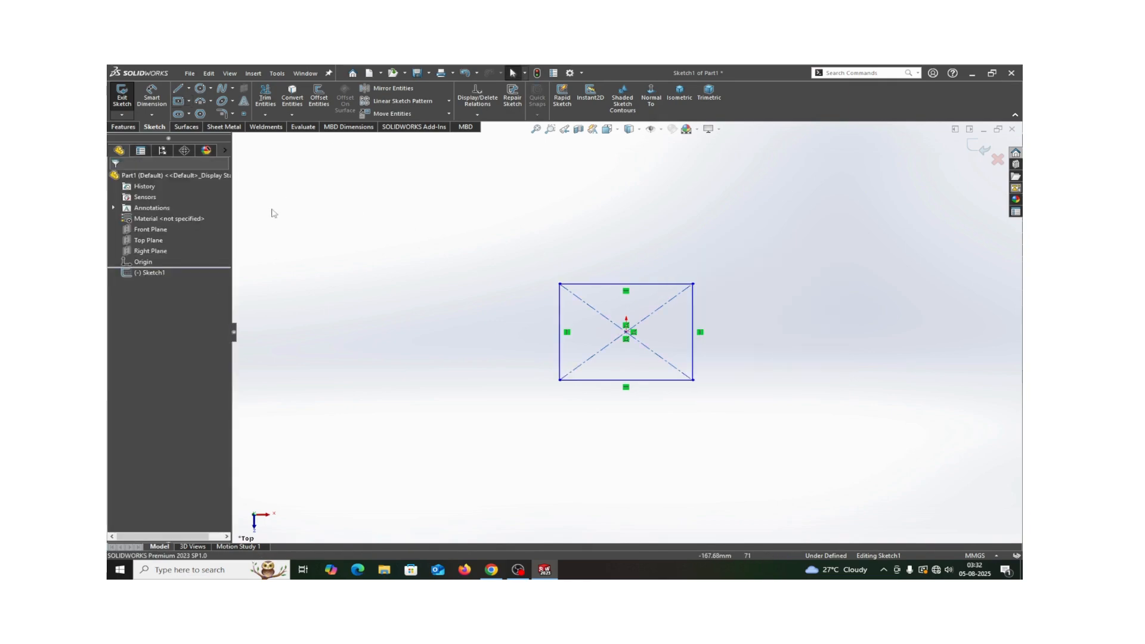
Extrude the rectangle as a boss with a Blind depth of 10 mm.
left_click(123, 127)
left_click(126, 97)
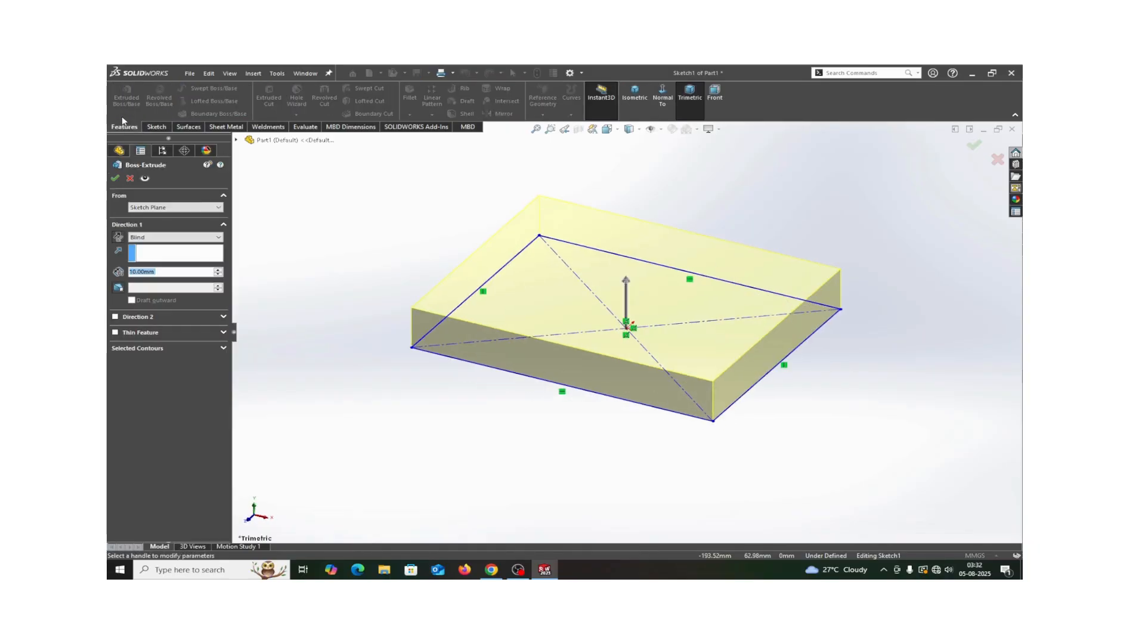
left_click(115, 177)
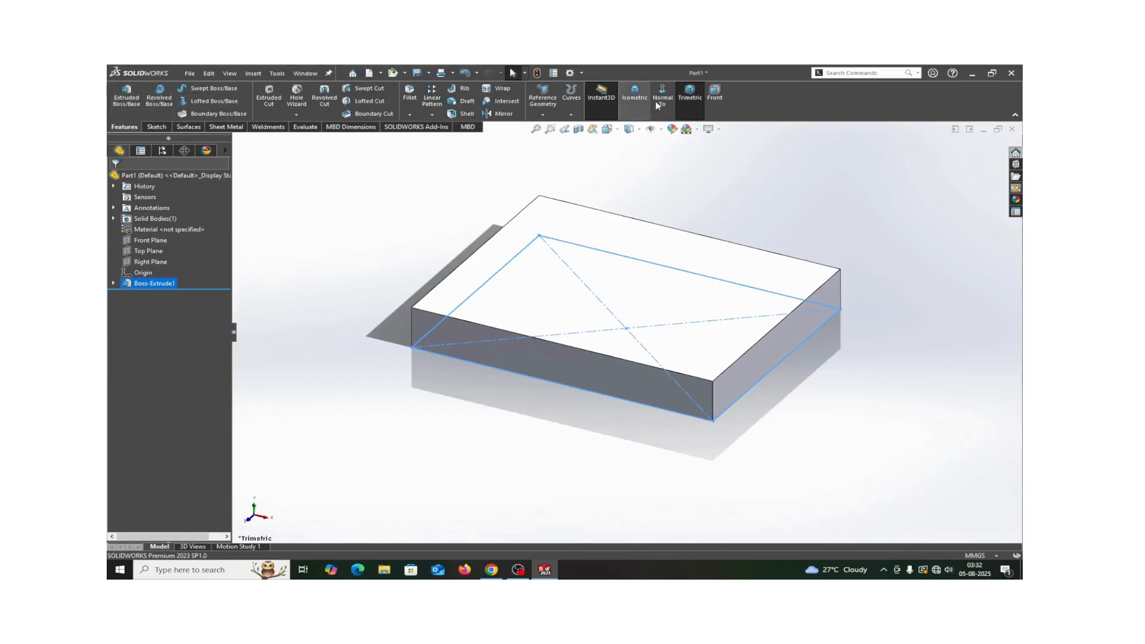
Set the icon color to Classic in the system color options and apply it.
right_click(803, 100)
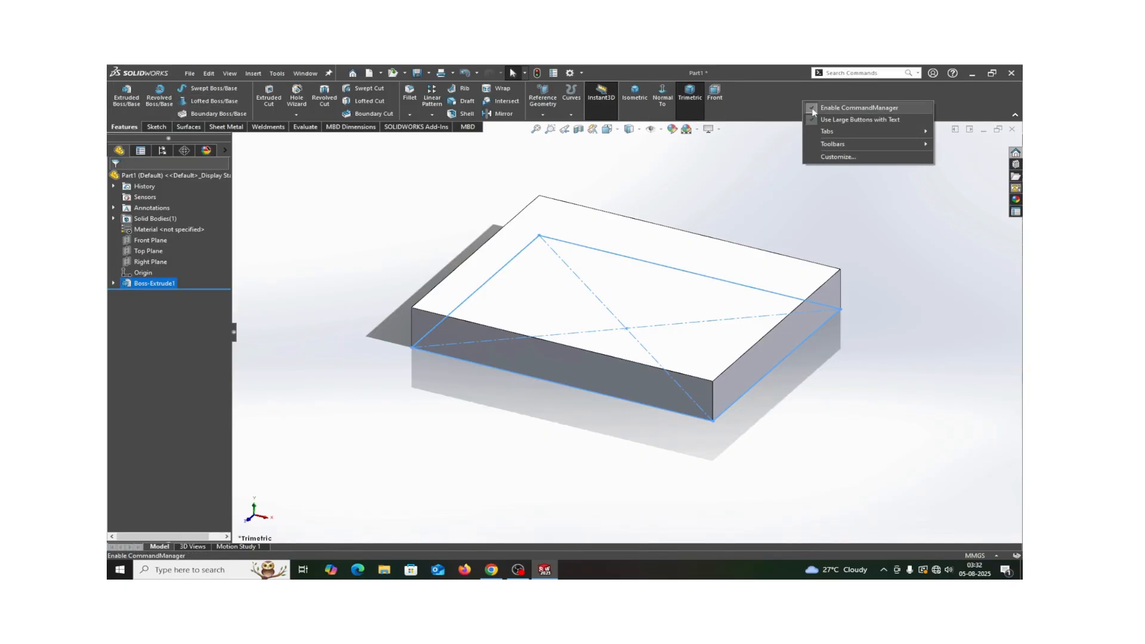
left_click(582, 74)
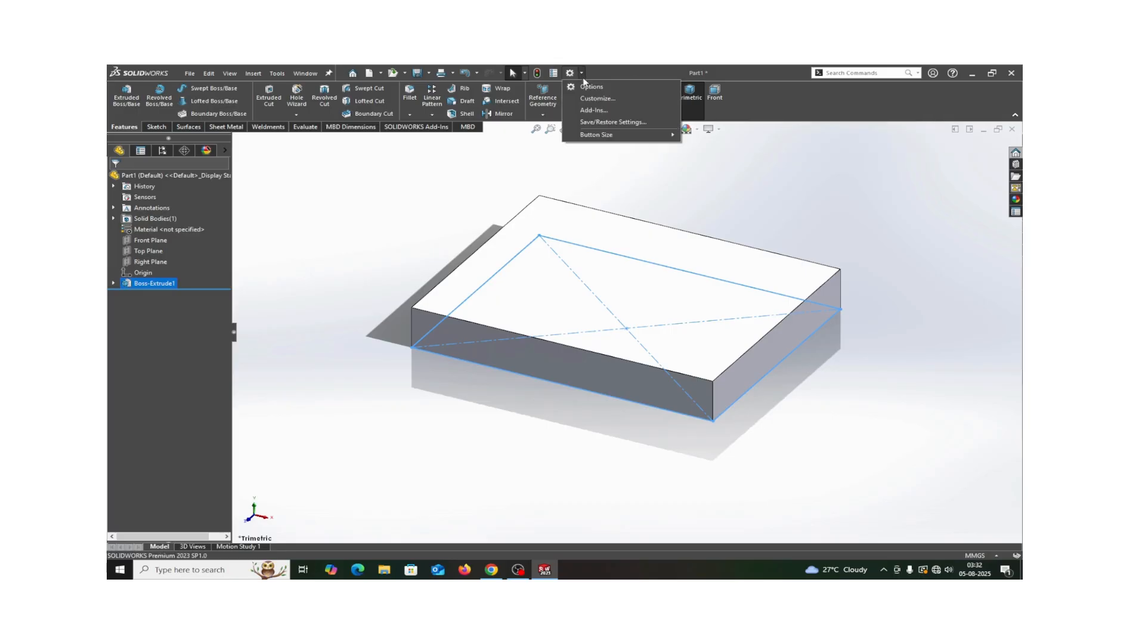
left_click(591, 87)
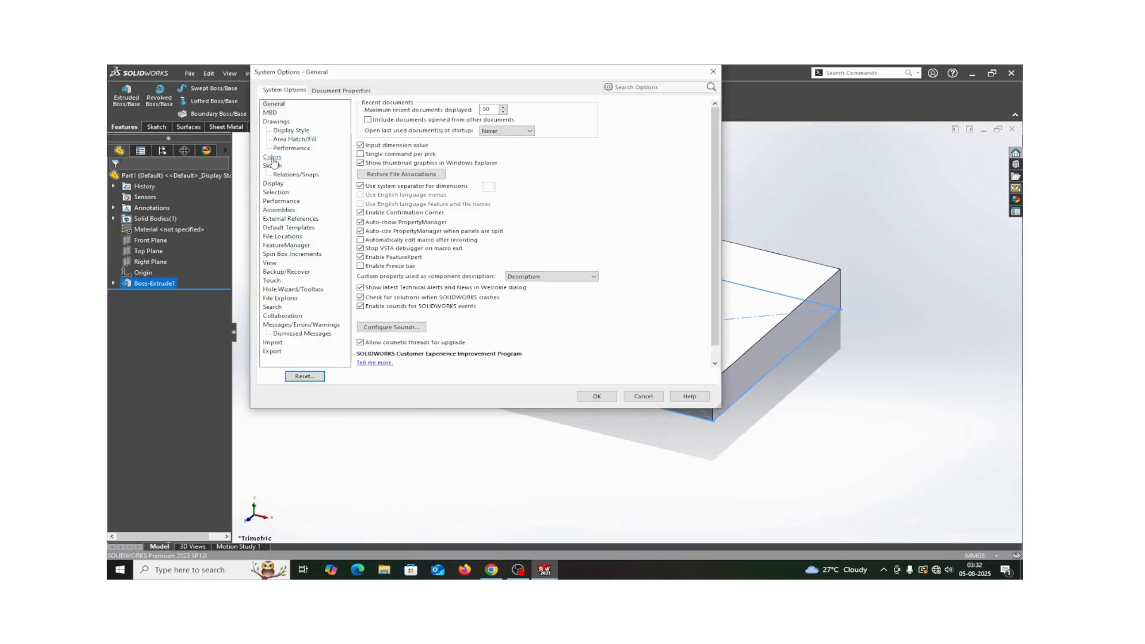
left_click(272, 158)
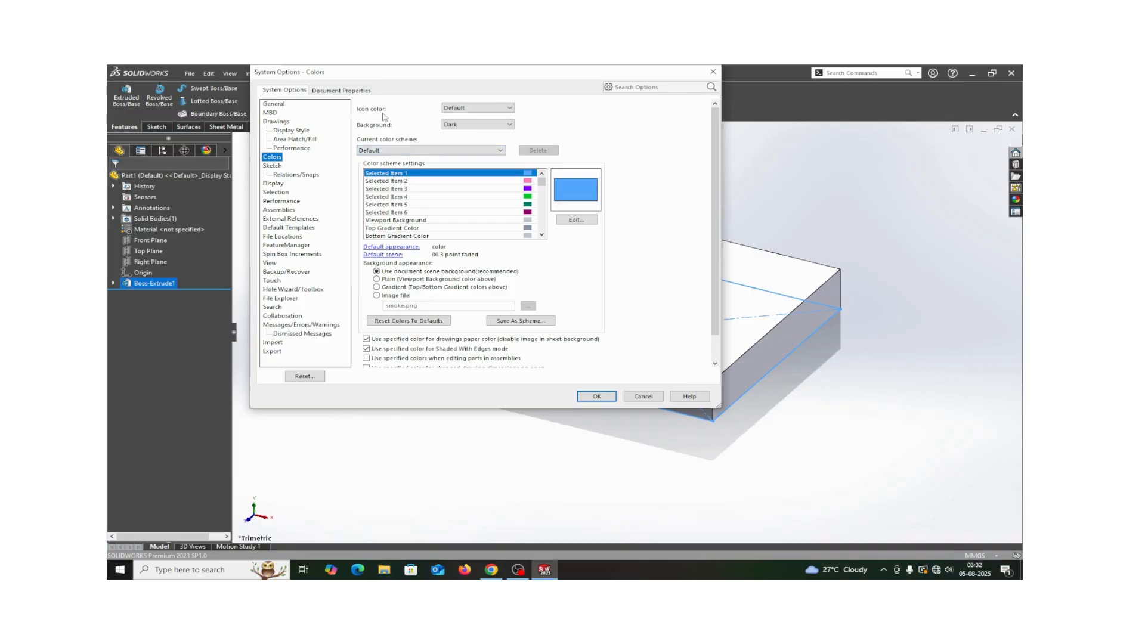
left_click(476, 109)
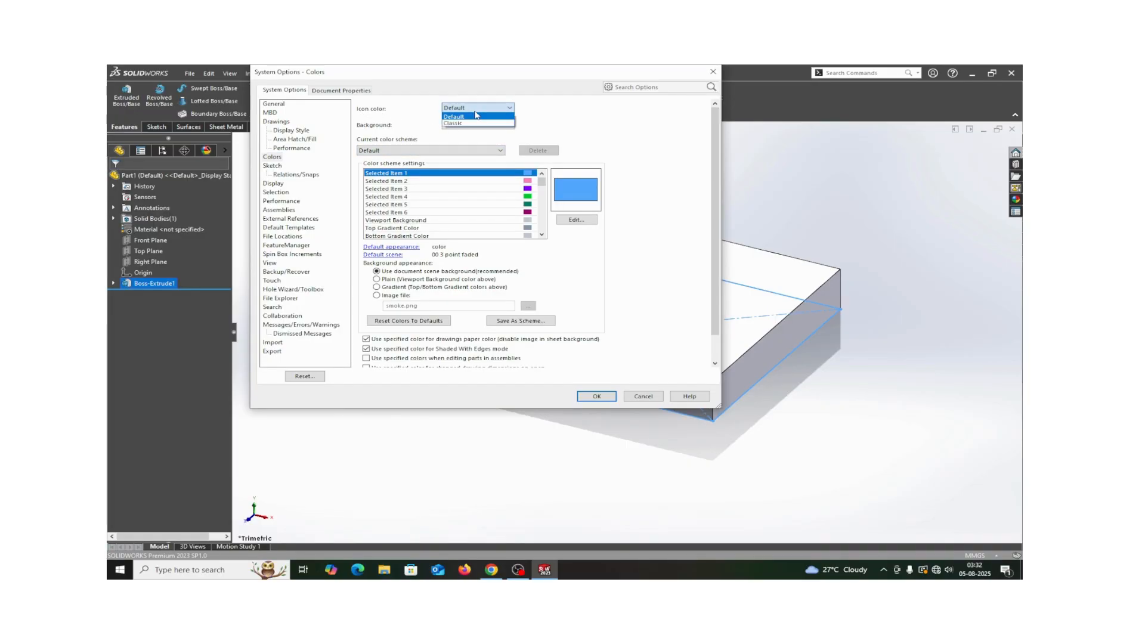
left_click(467, 123)
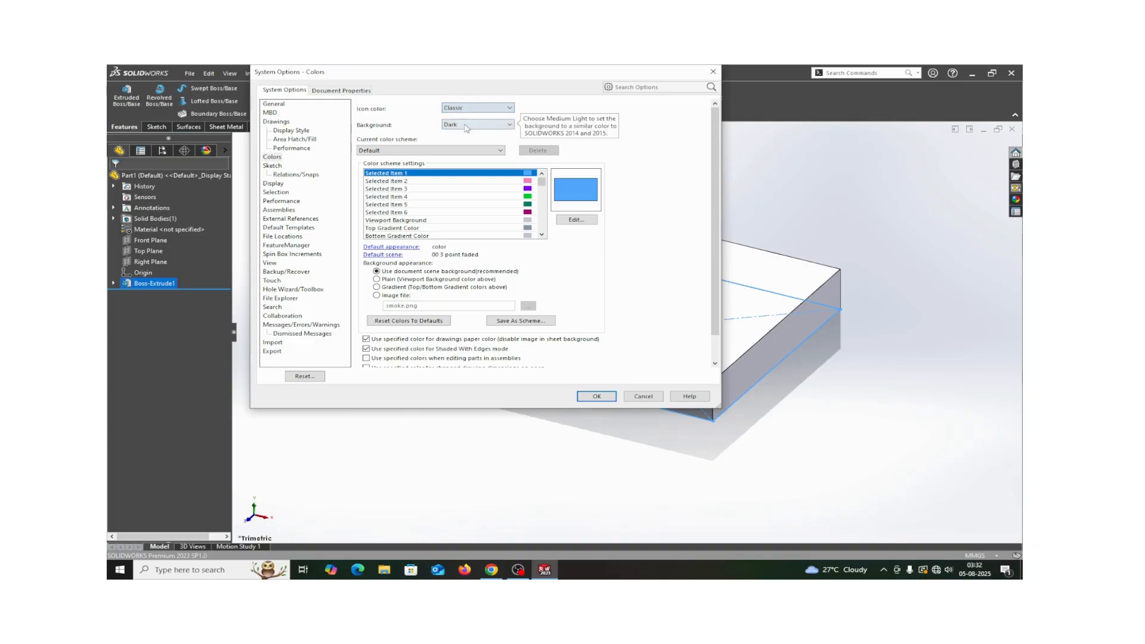
left_click(590, 398)
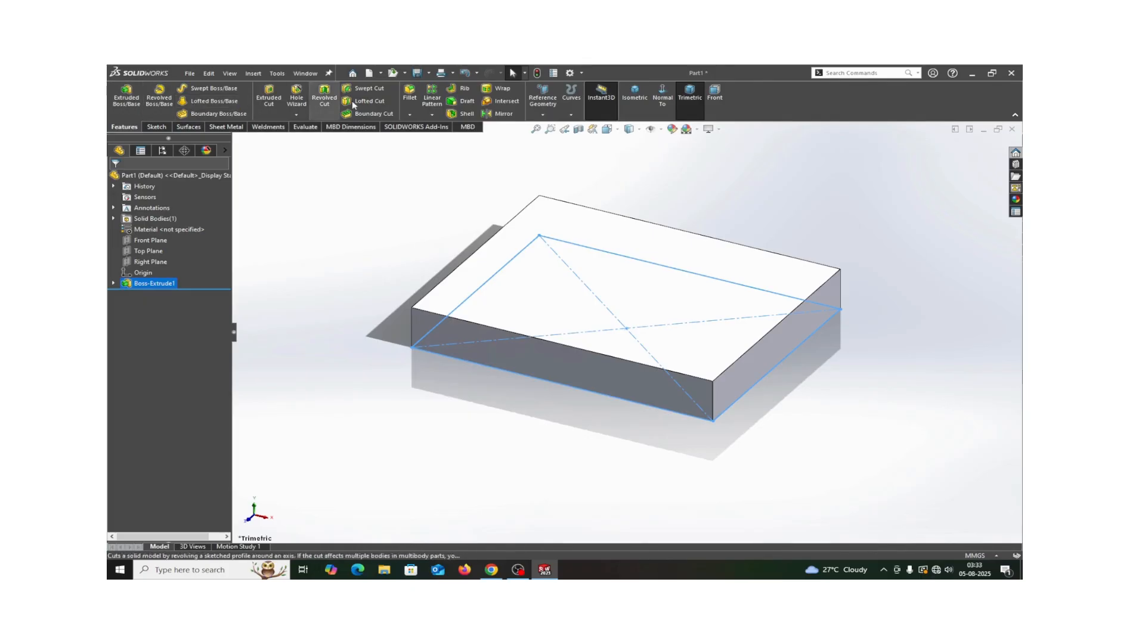
Set the icon color back to Default in the system color options and apply it.
left_click(582, 74)
left_click(586, 86)
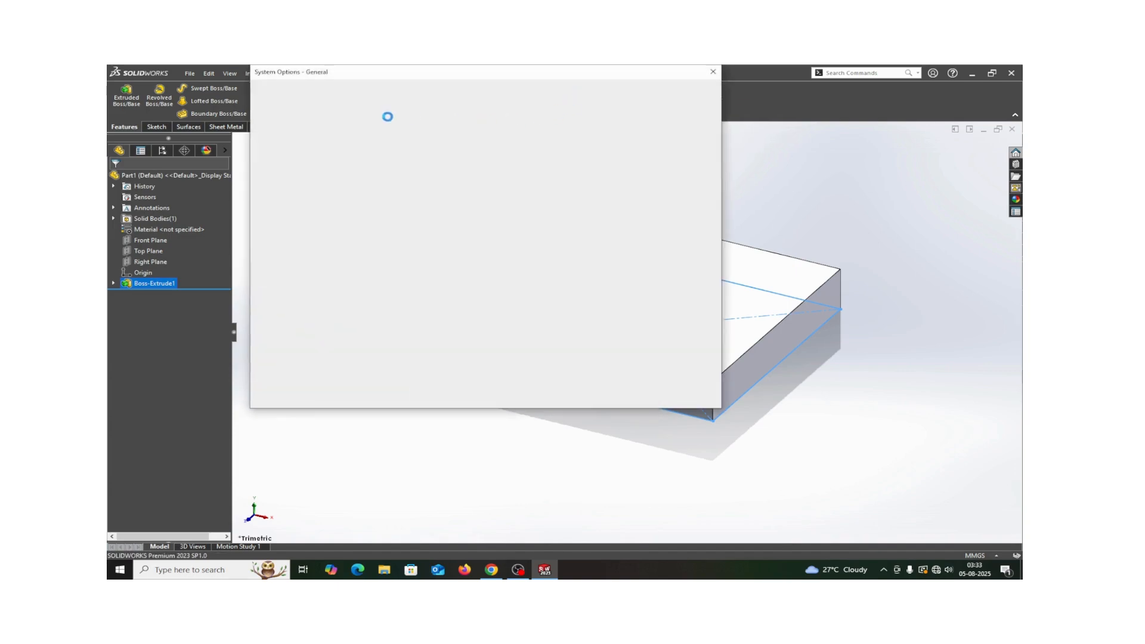
left_click(281, 159)
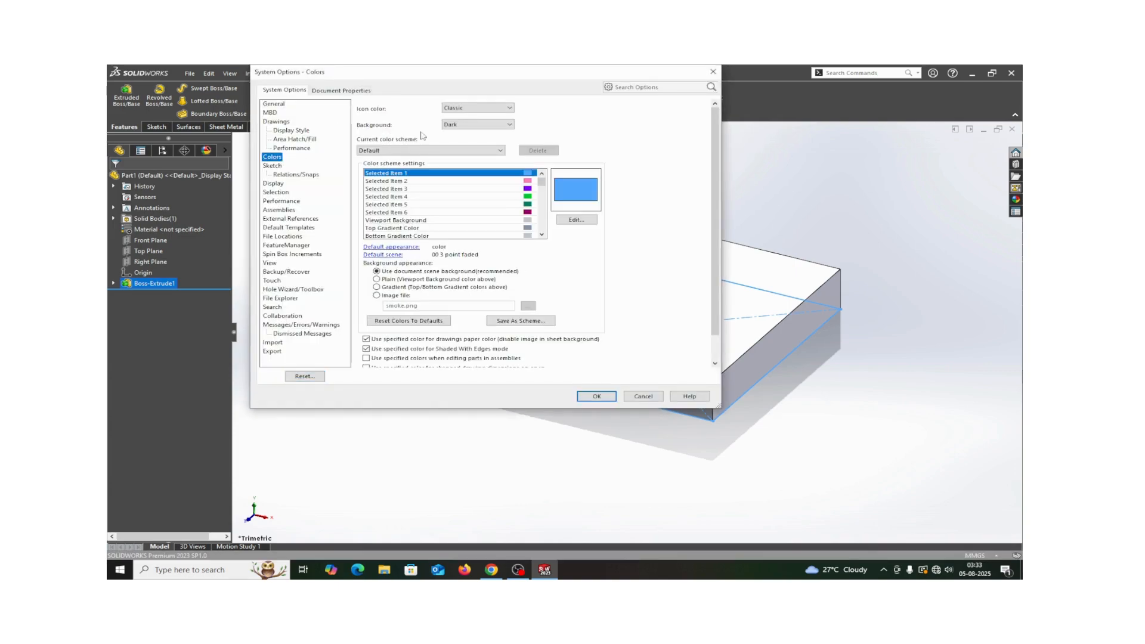
left_click(475, 108)
left_click(468, 117)
left_click(596, 397)
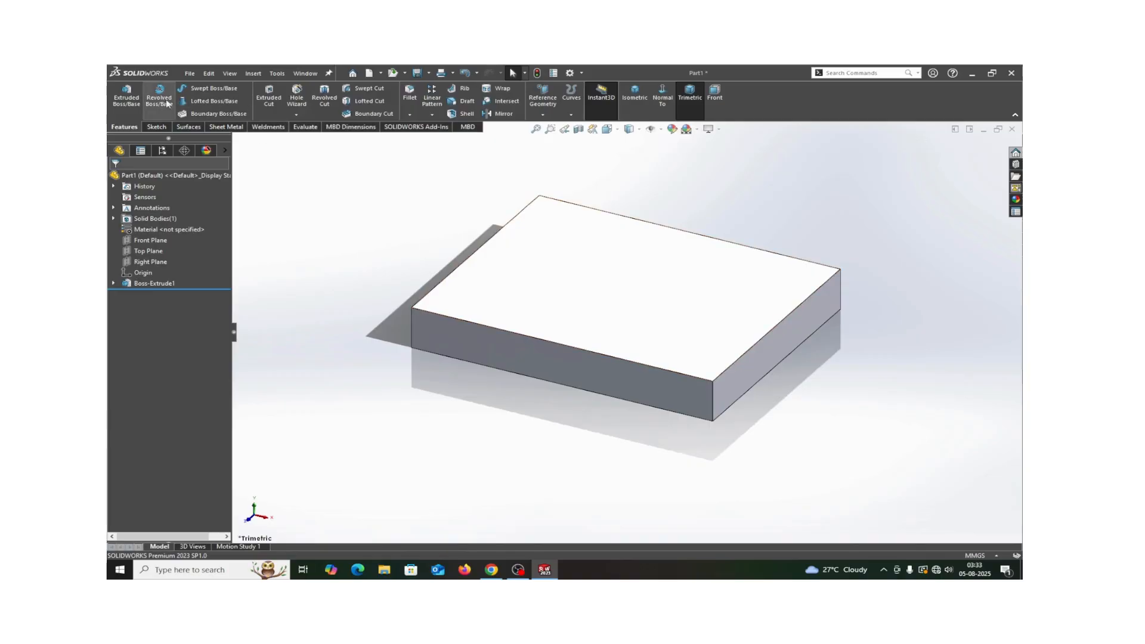
Set the interface background to Light in the system color options and apply it.
left_click(583, 73)
left_click(591, 85)
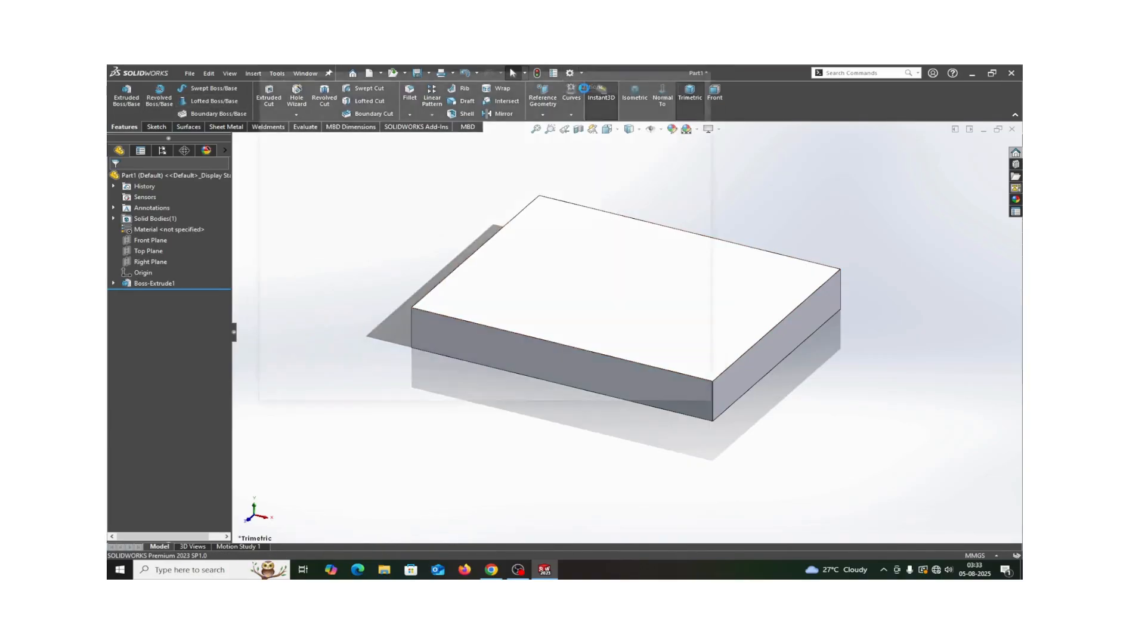
left_click(273, 157)
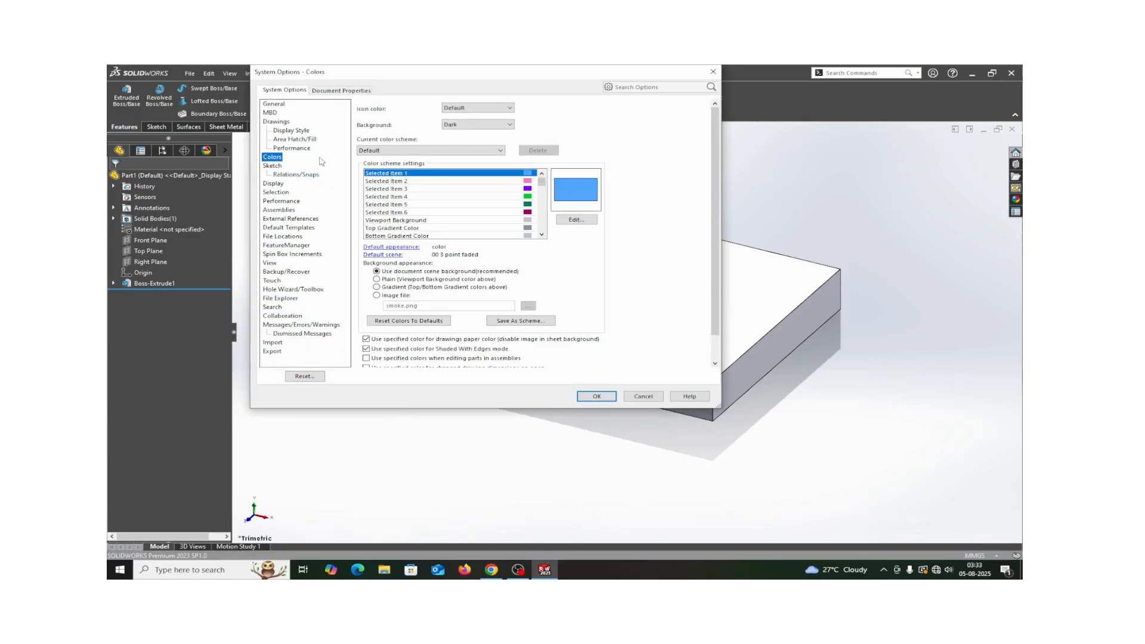
left_click(459, 125)
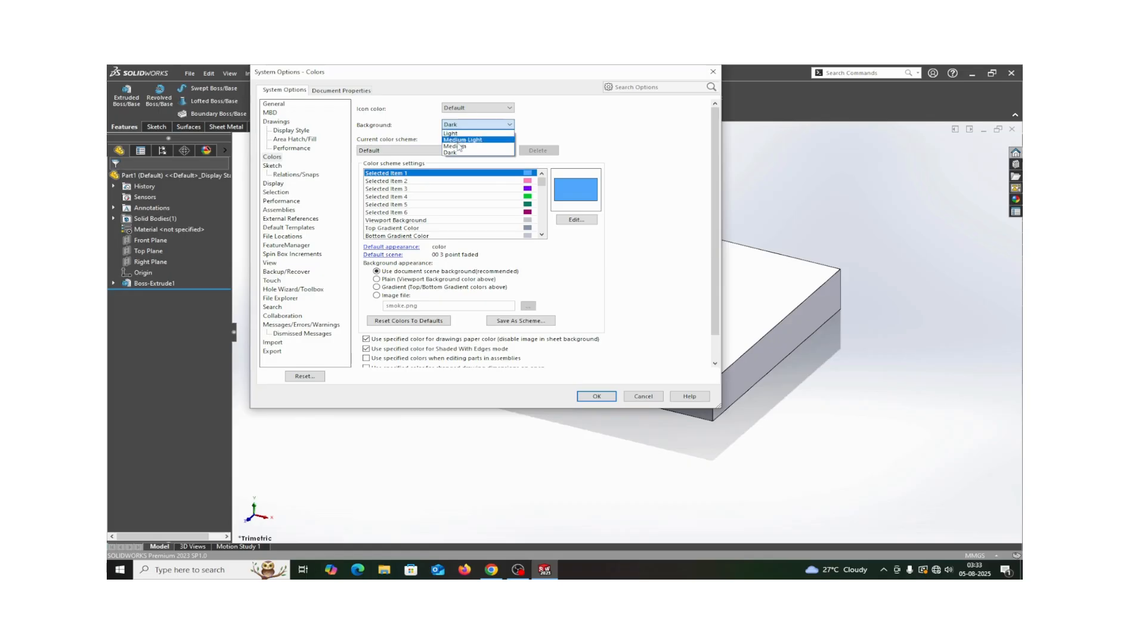
left_click(450, 134)
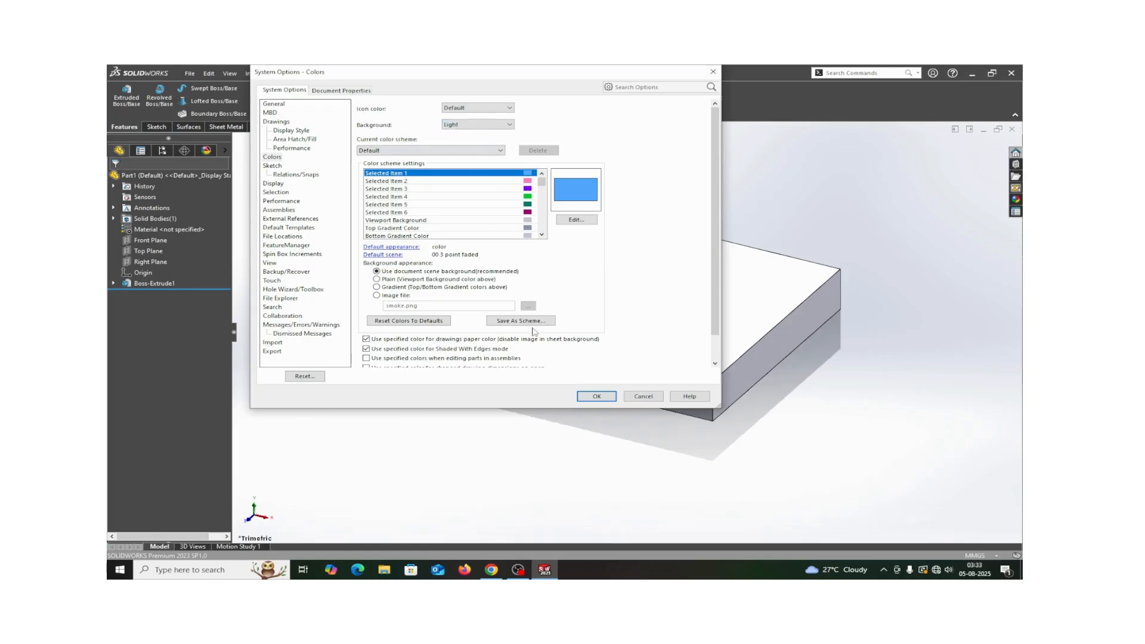
left_click(590, 399)
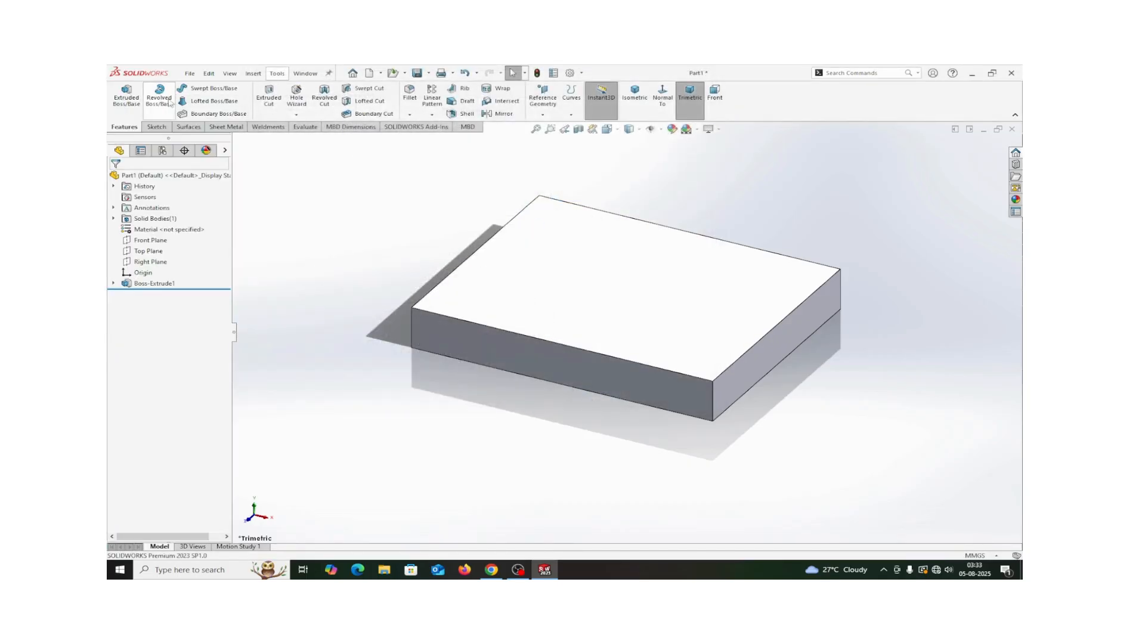
Set the interface background to Dark in the system color options and apply it.
left_click(581, 73)
left_click(590, 87)
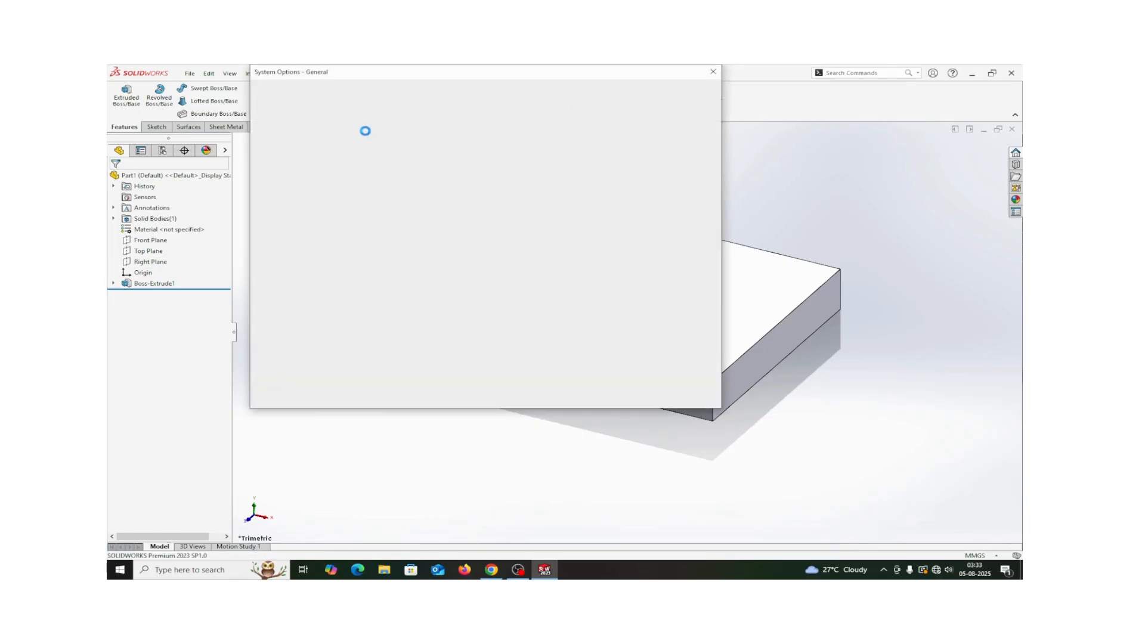
left_click(281, 158)
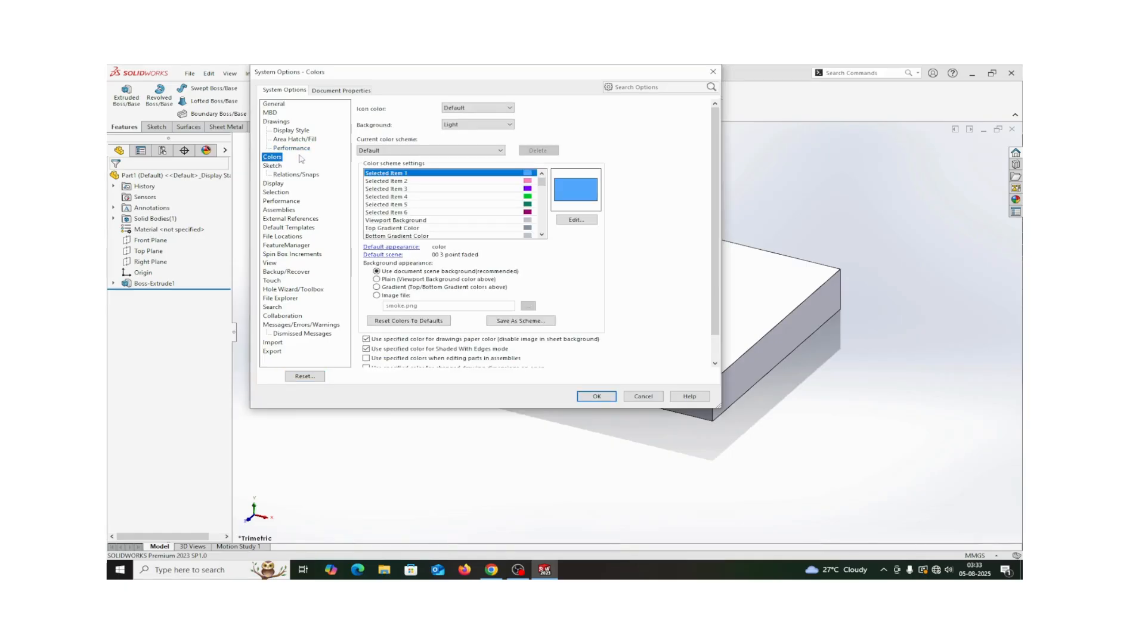
left_click(510, 125)
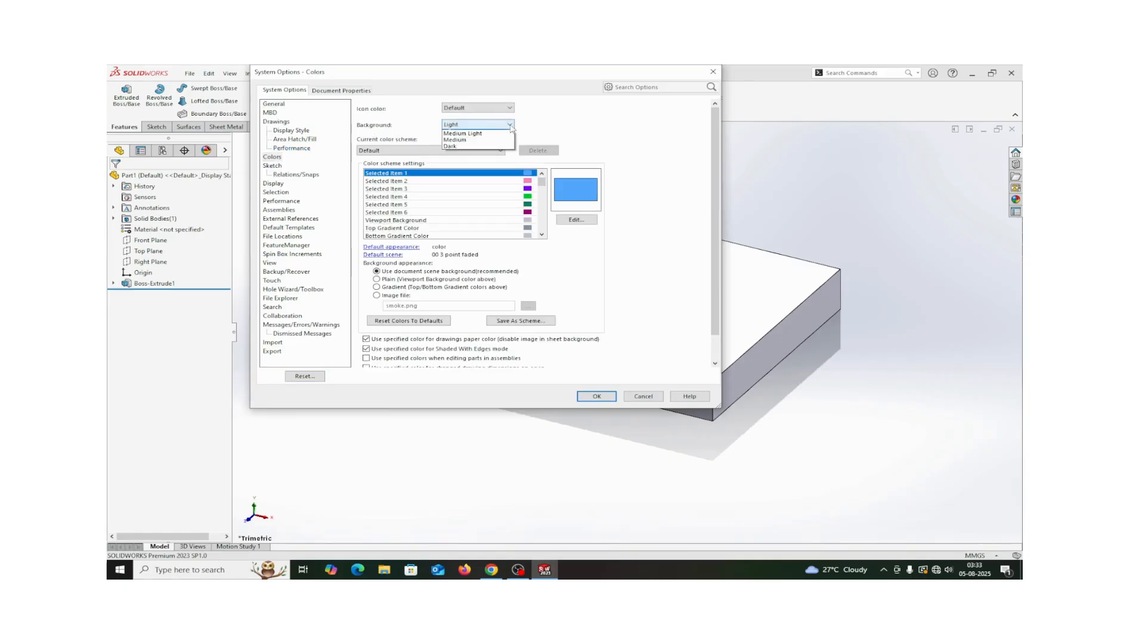
left_click(464, 154)
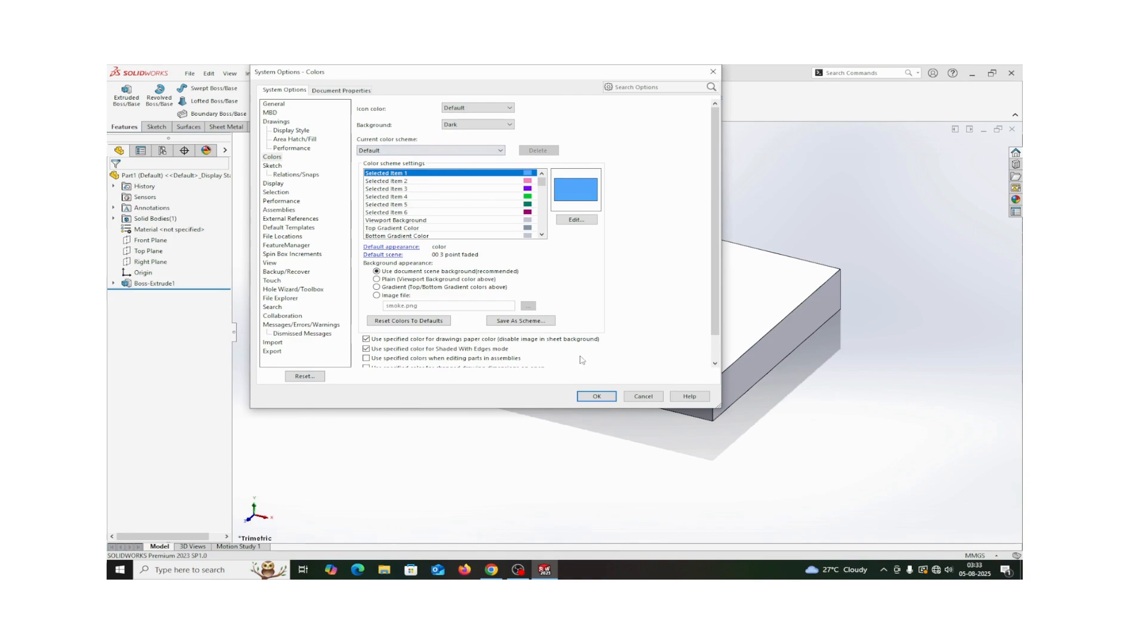
left_click(595, 395)
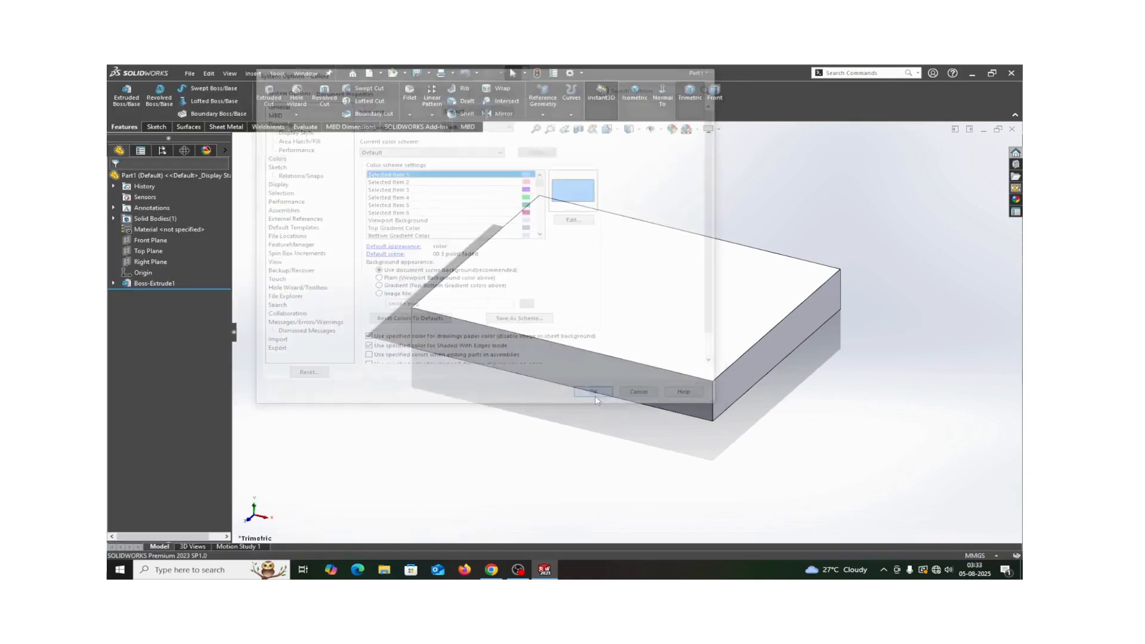
Set the interface background back to Light in the system color options and apply it.
left_click(582, 73)
left_click(588, 87)
left_click(272, 157)
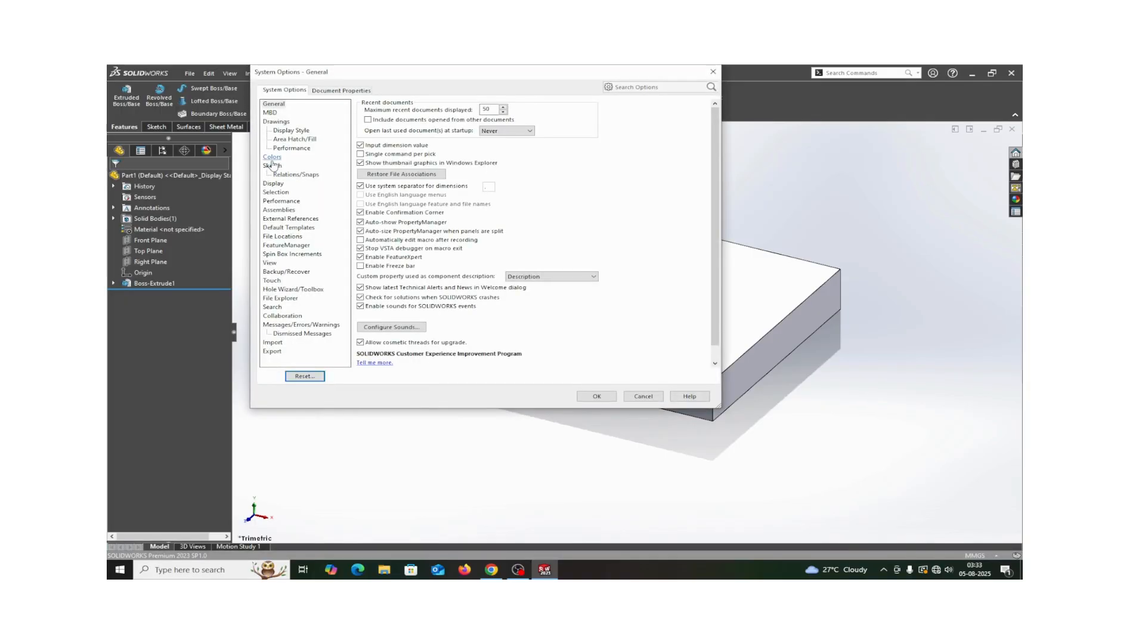
left_click(477, 125)
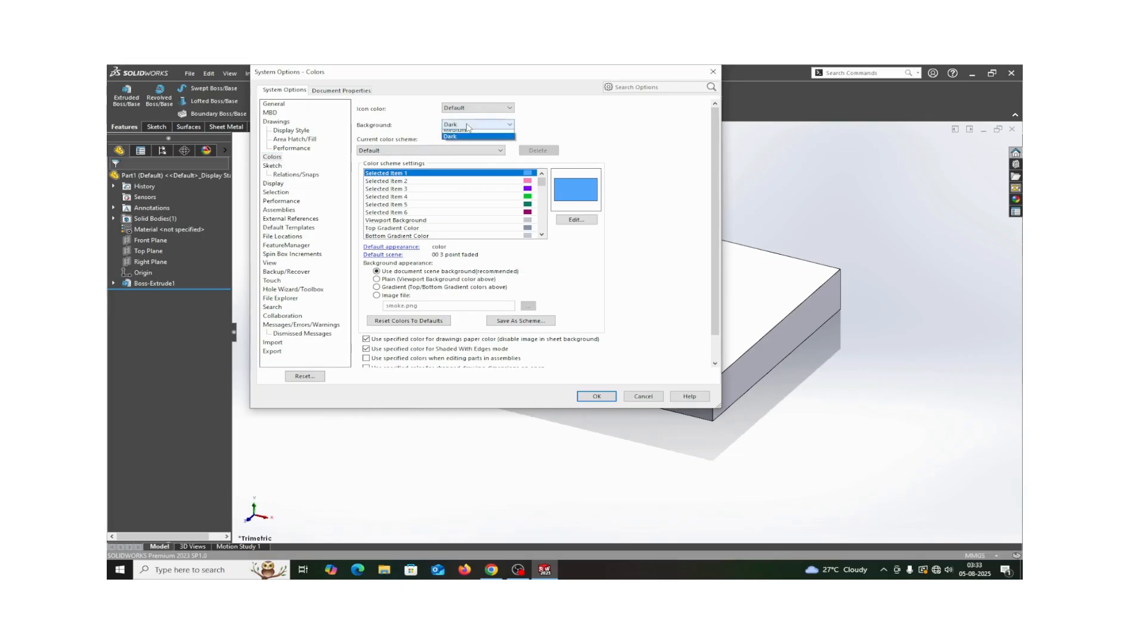
left_click(464, 134)
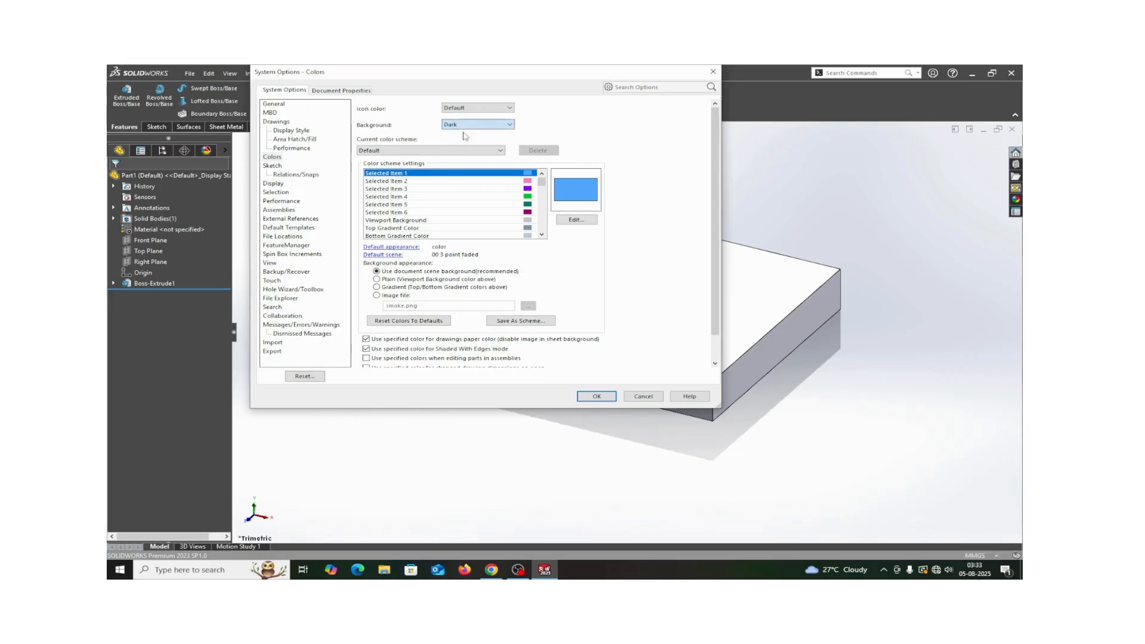
left_click(597, 396)
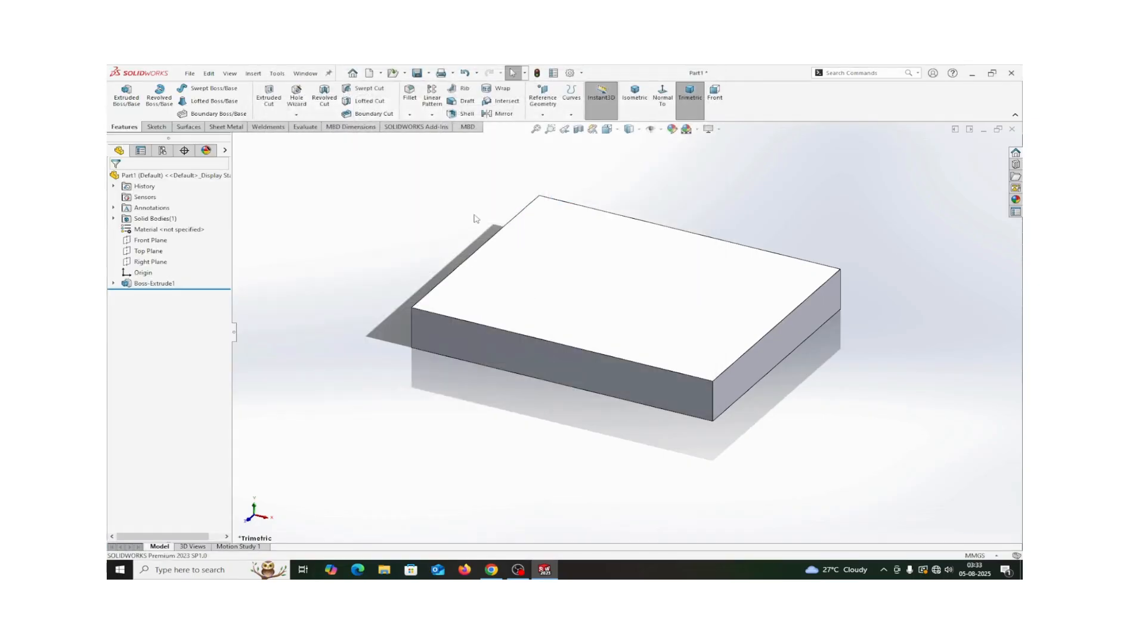
left_click(581, 72)
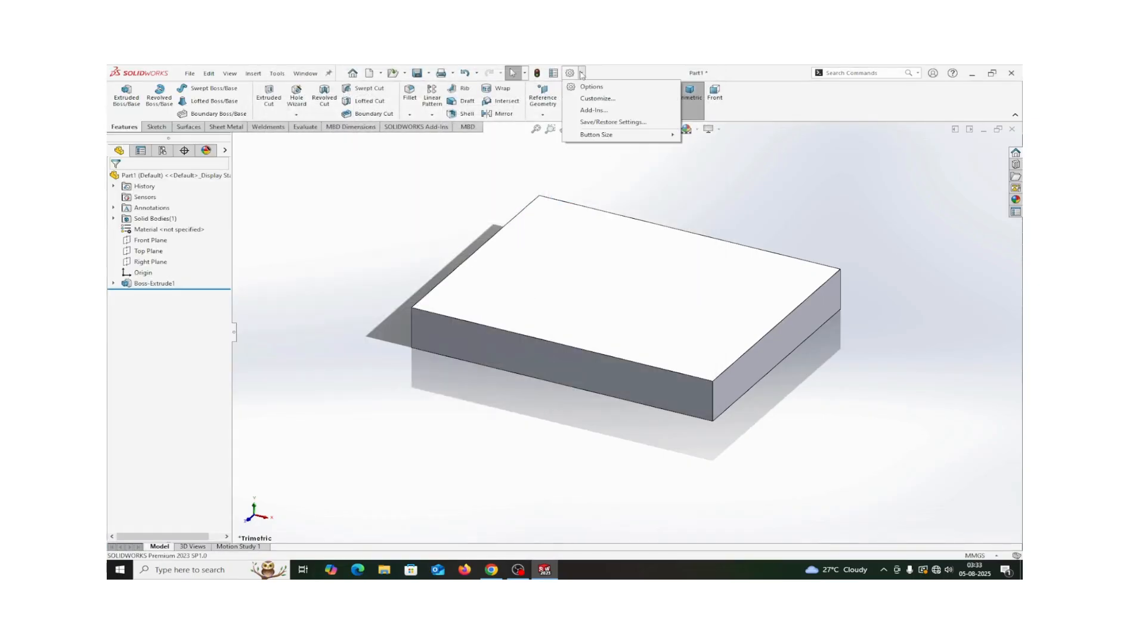
left_click(583, 87)
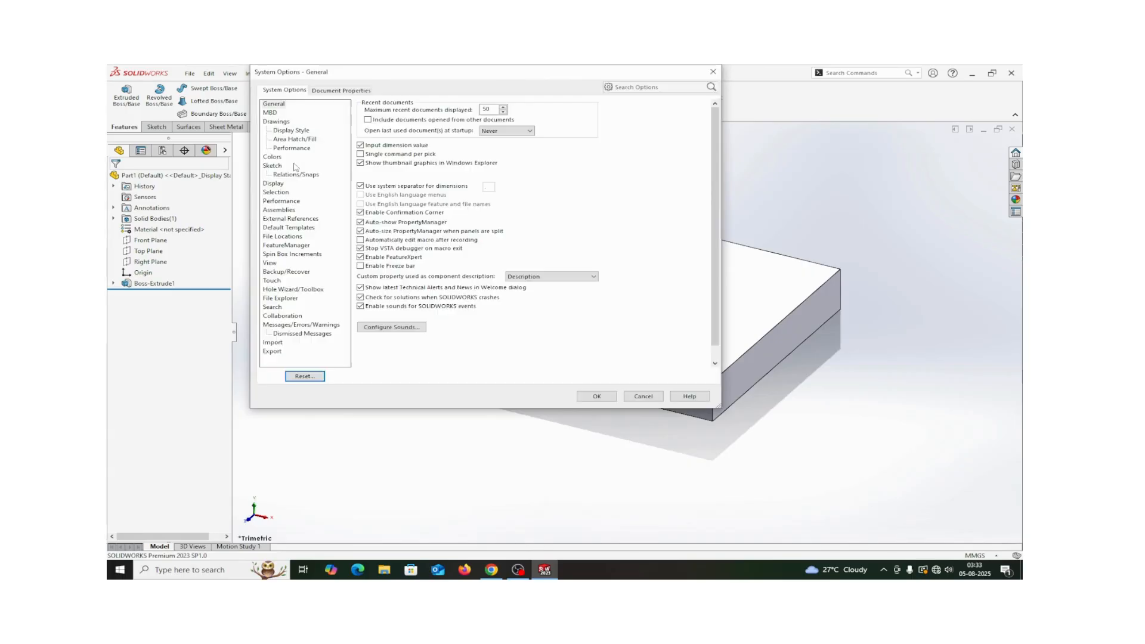
left_click(272, 158)
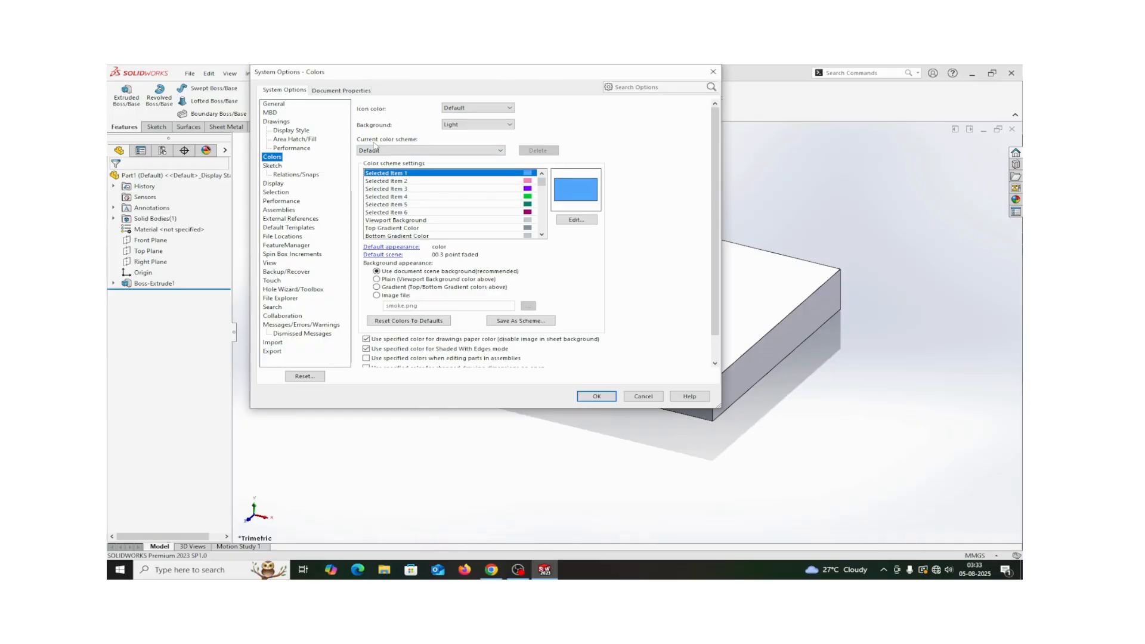
left_click_drag(461, 74, 273, 127)
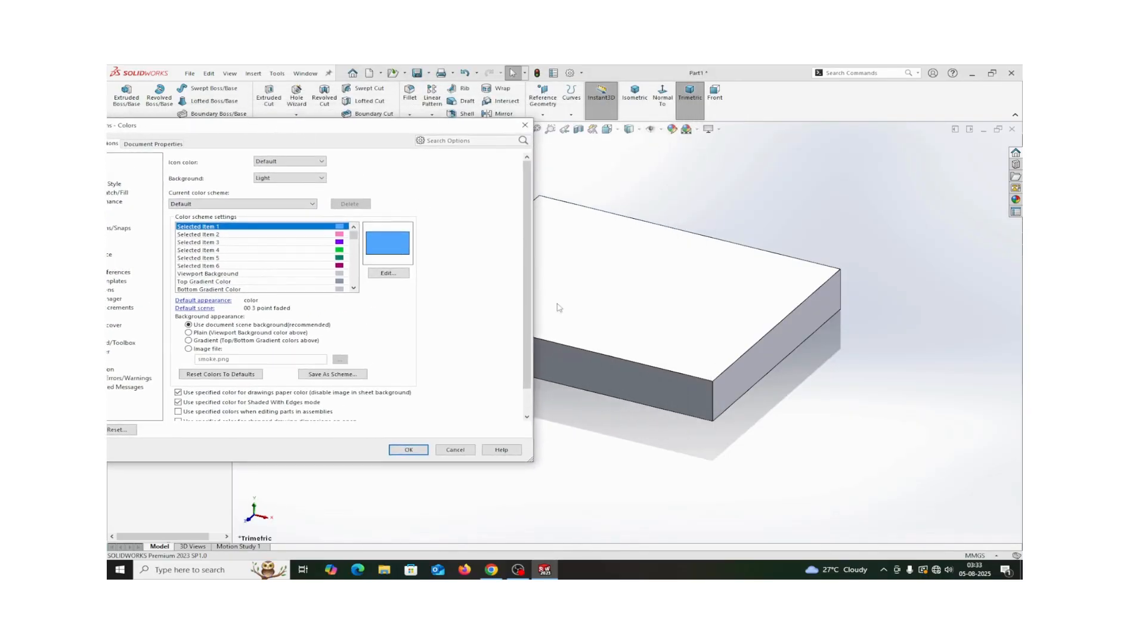
left_click(525, 126)
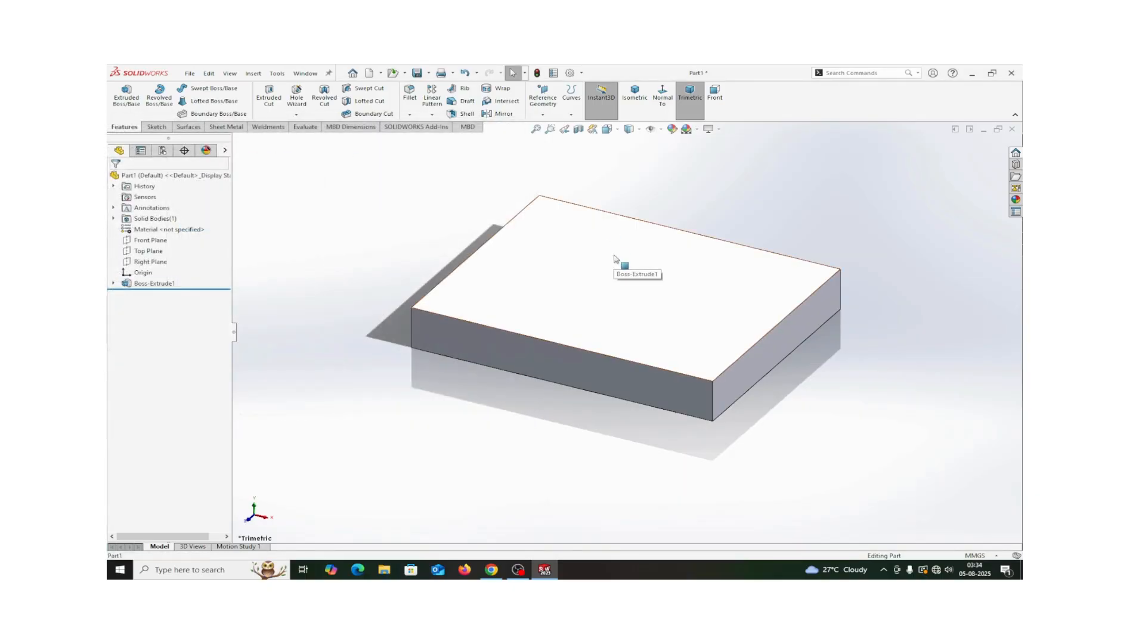
Select the plate's top face and apply the Orange Highlight color scheme in the system color options.
left_click(617, 256)
middle_click_drag(810, 217, 821, 245)
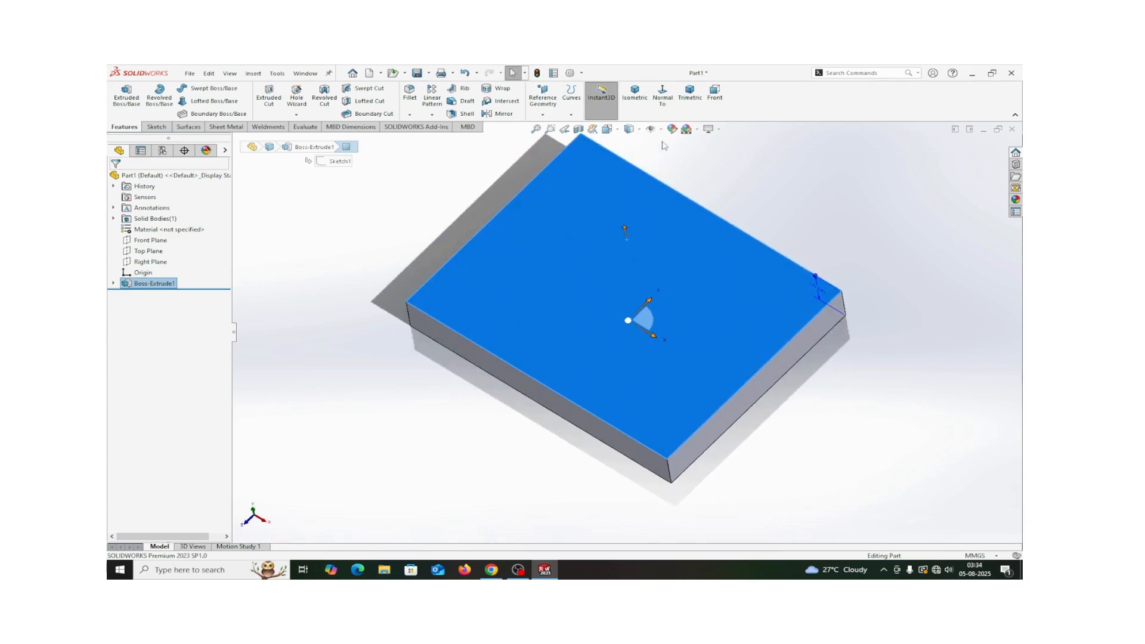
left_click(583, 73)
left_click(587, 86)
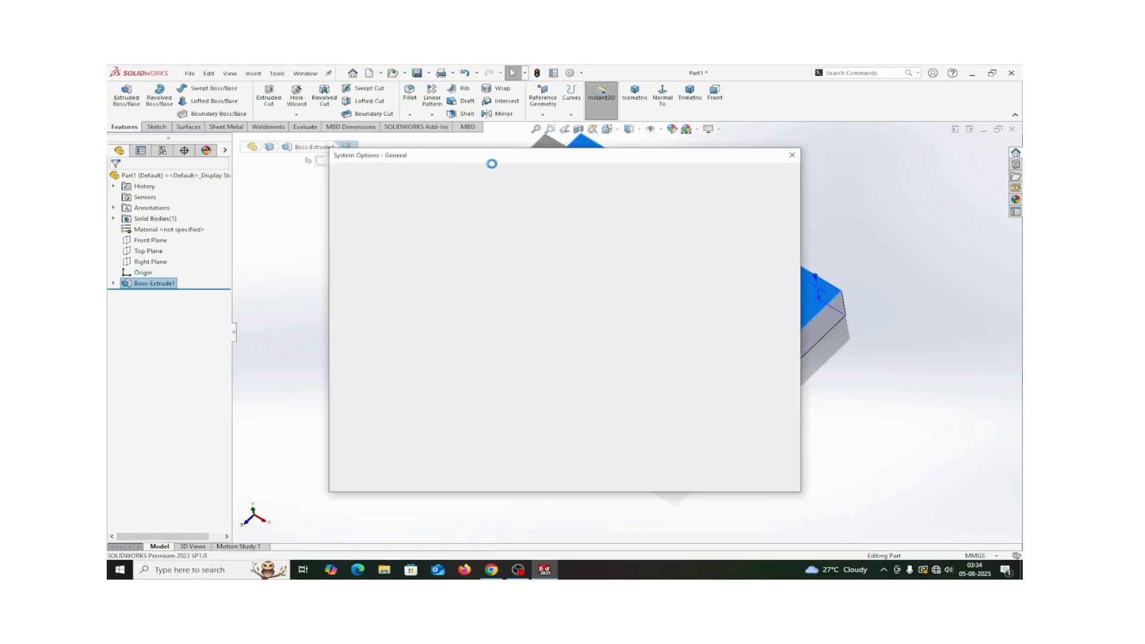
left_click(352, 240)
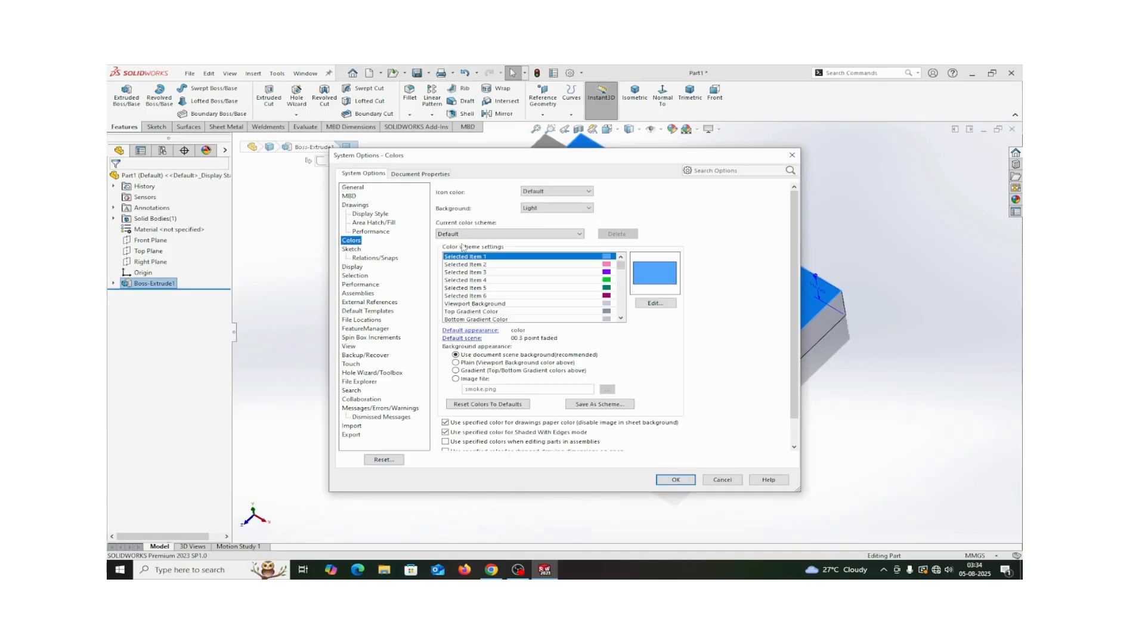
left_click(580, 235)
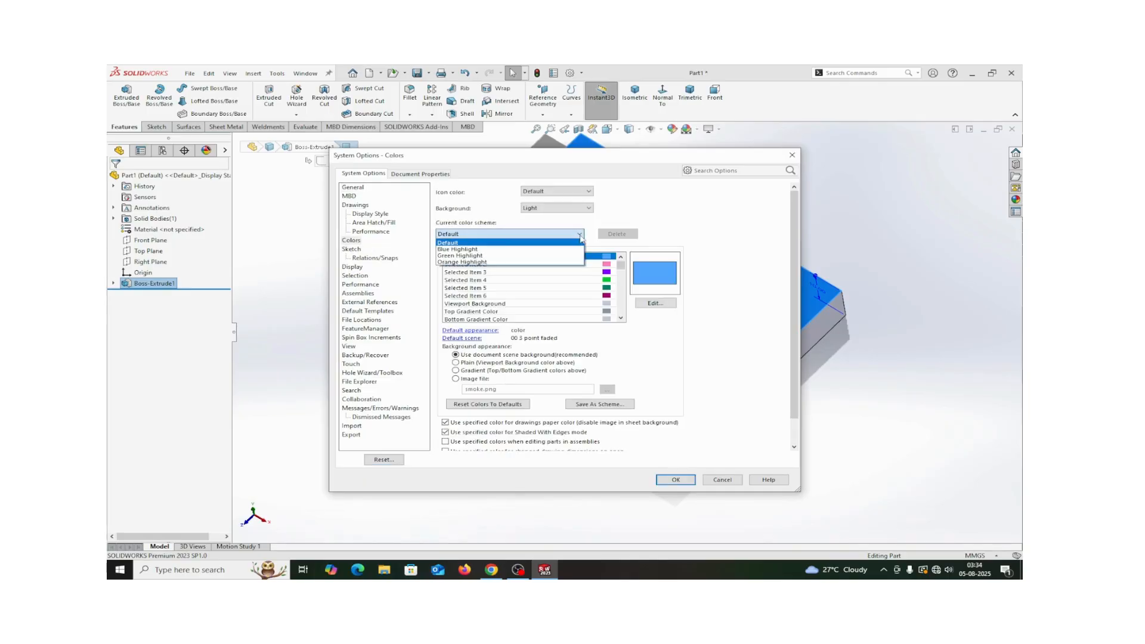
left_click(464, 262)
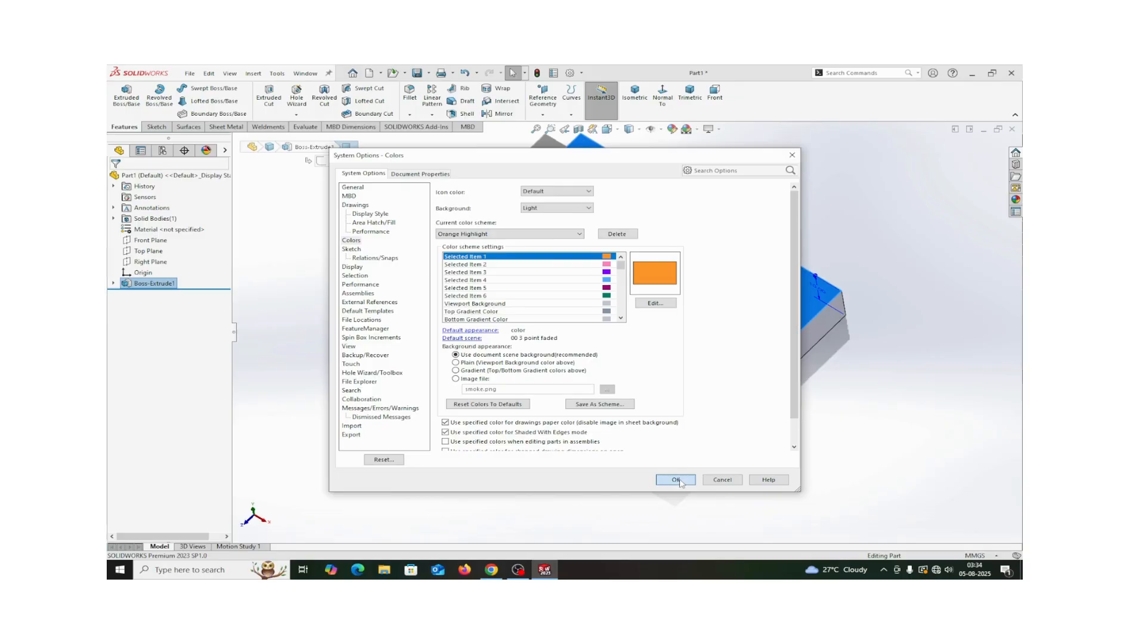
left_click(675, 480)
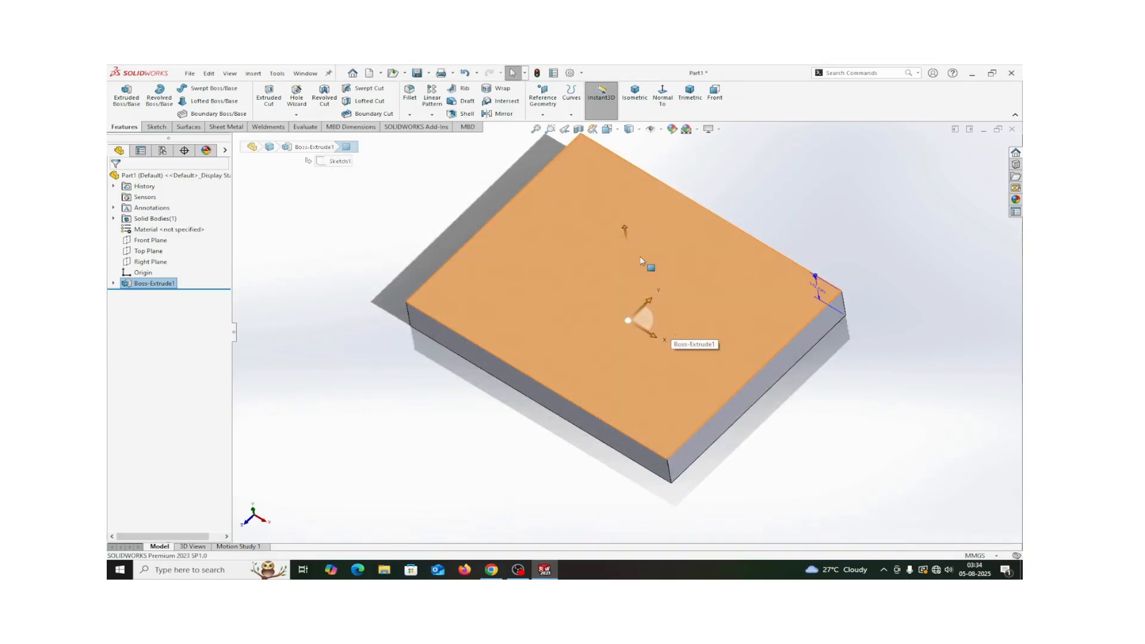
Set the current color scheme back to Default in the system color options and apply it.
left_click(581, 73)
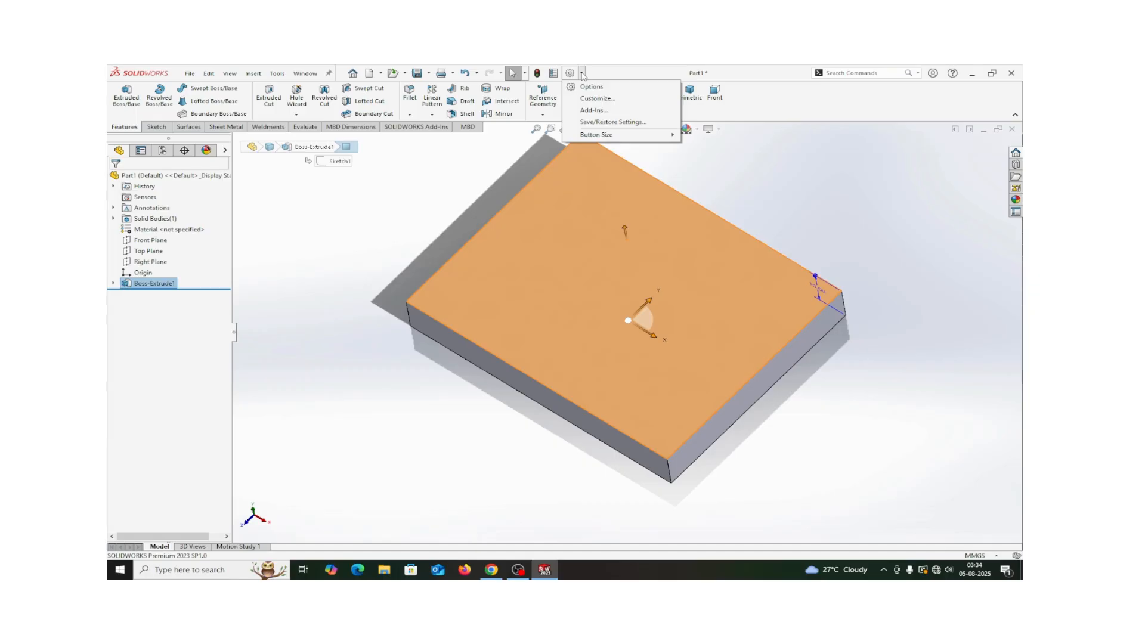
left_click(593, 84)
left_click(357, 240)
left_click(508, 234)
left_click(467, 244)
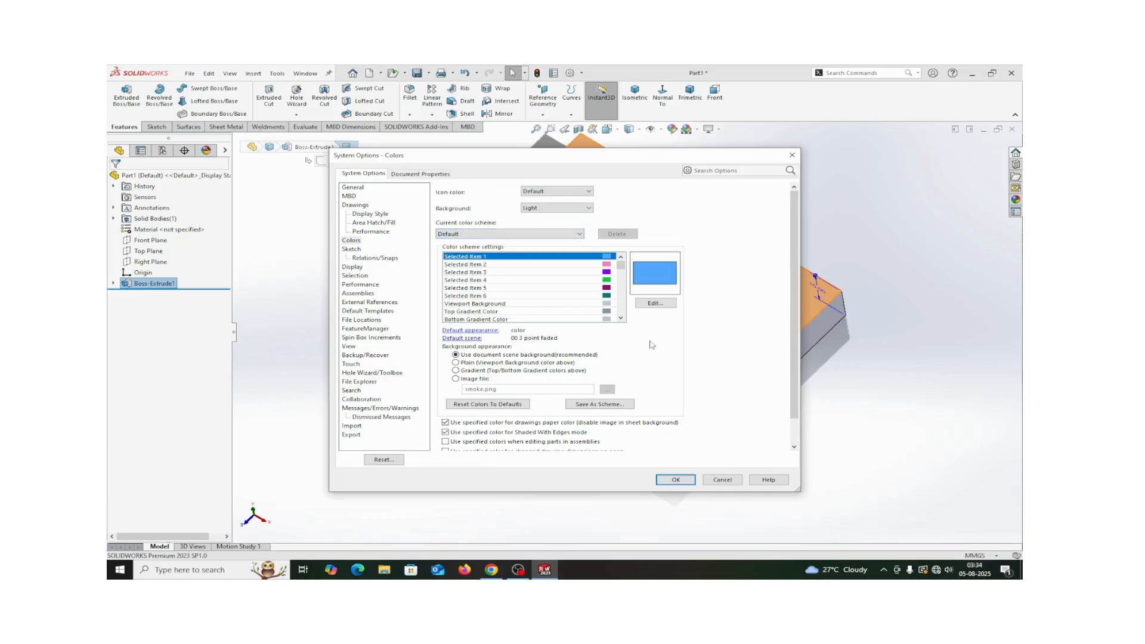
left_click(674, 481)
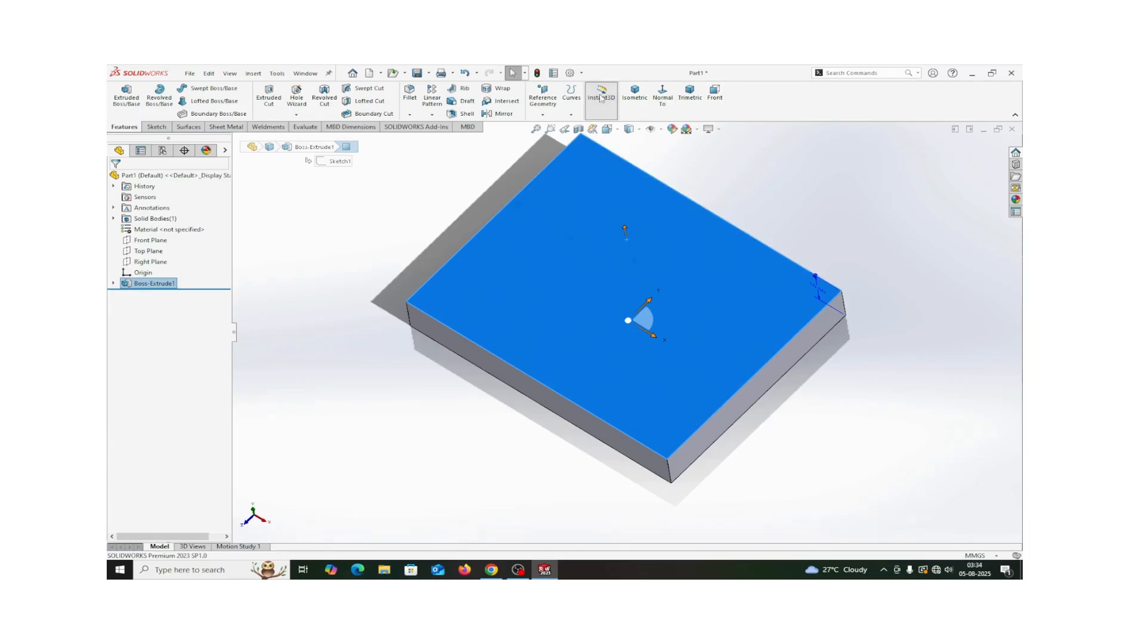
Turn off auto-rotating the view normal to the sketch plane in the system sketch options and apply it.
left_click(582, 73)
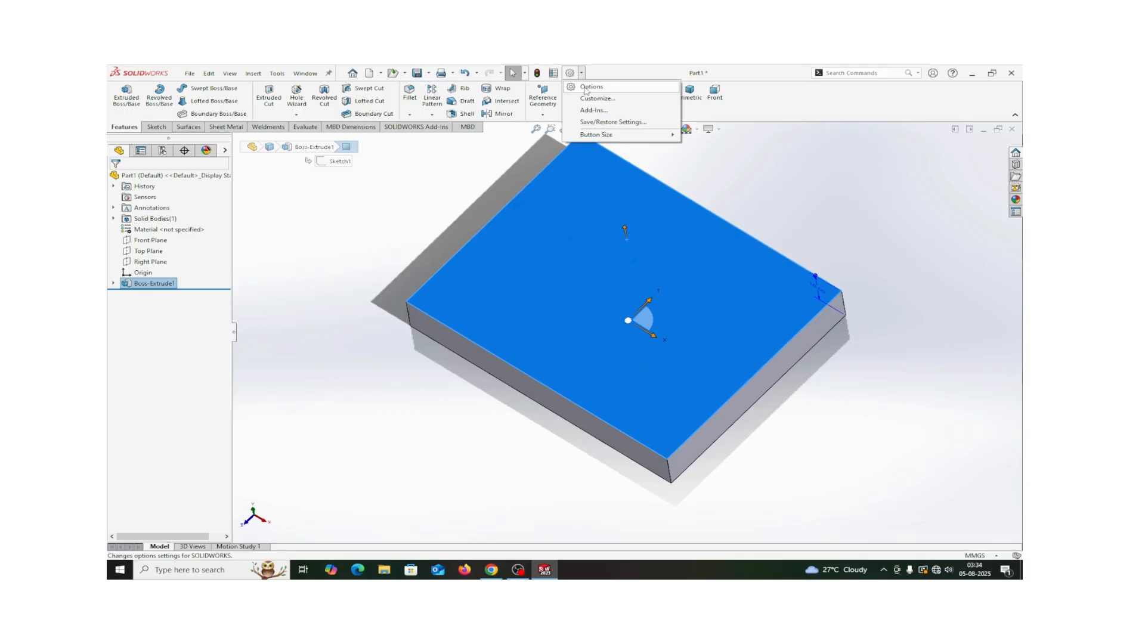
left_click(586, 87)
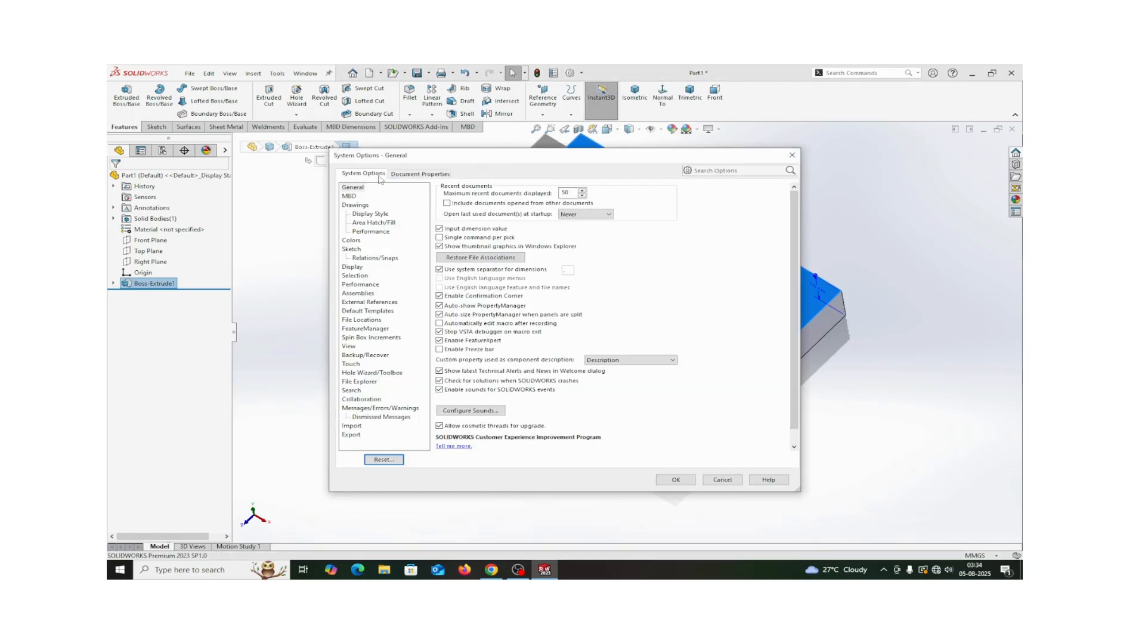
left_click(351, 249)
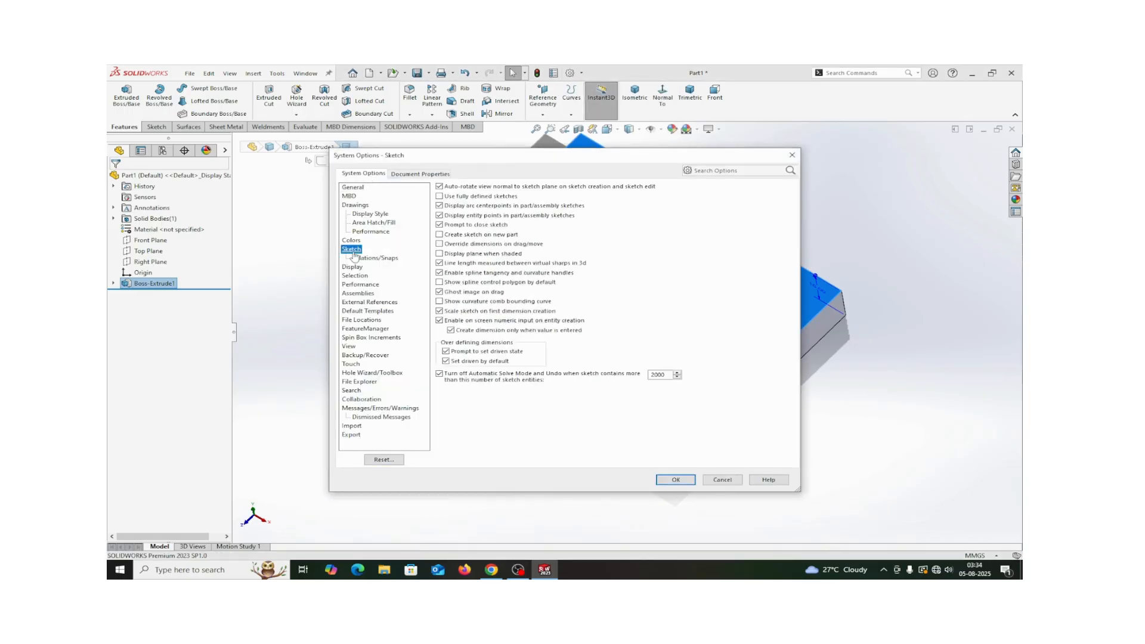
left_click(439, 188)
left_click(676, 479)
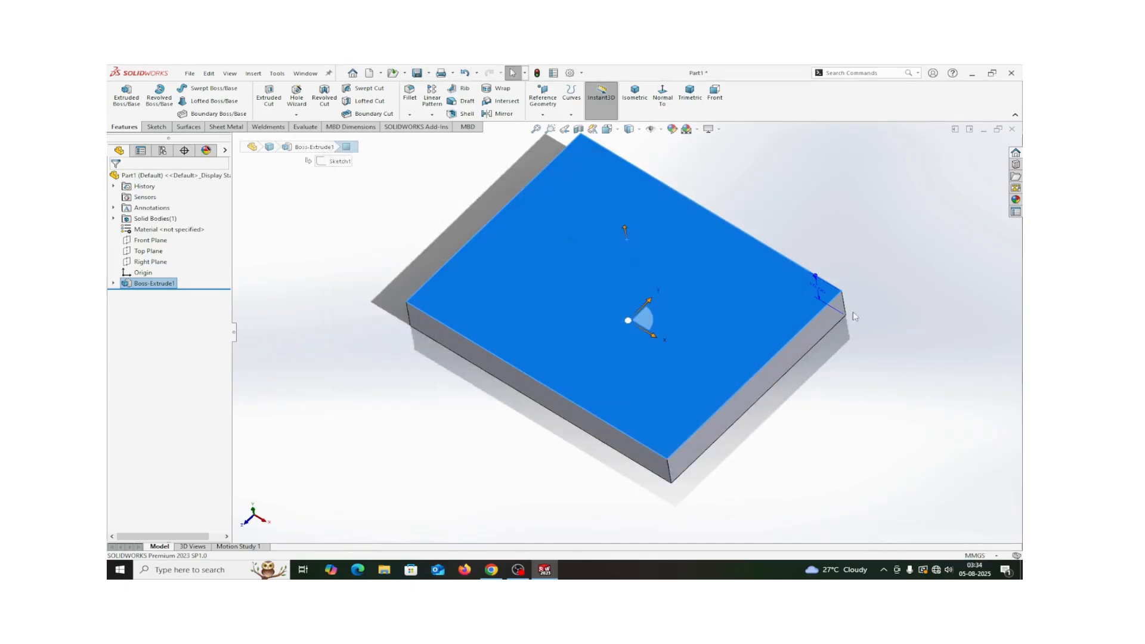
Start a new sketch on the plate's top face and orient the view normal to it.
mouse_move(895, 243)
middle_mouse_down()
mouse_move(823, 243)
mouse_move(823, 225)
mouse_move(877, 194)
mouse_move(937, 224)
mouse_move(921, 270)
mouse_move(917, 241)
middle_mouse_up()
left_click(681, 254)
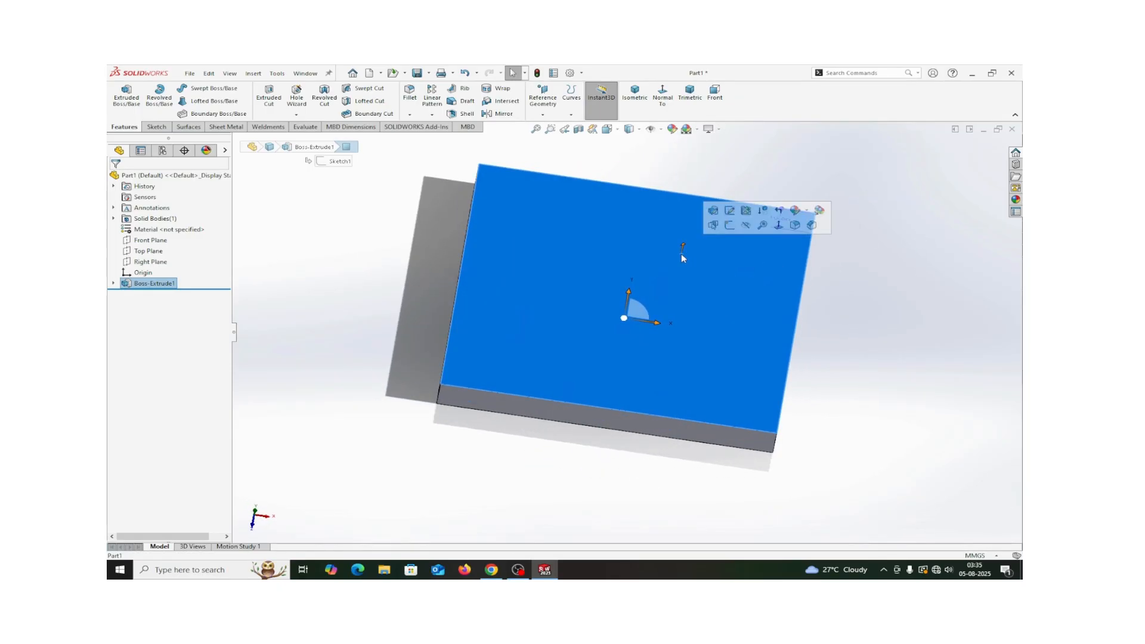
left_click(729, 227)
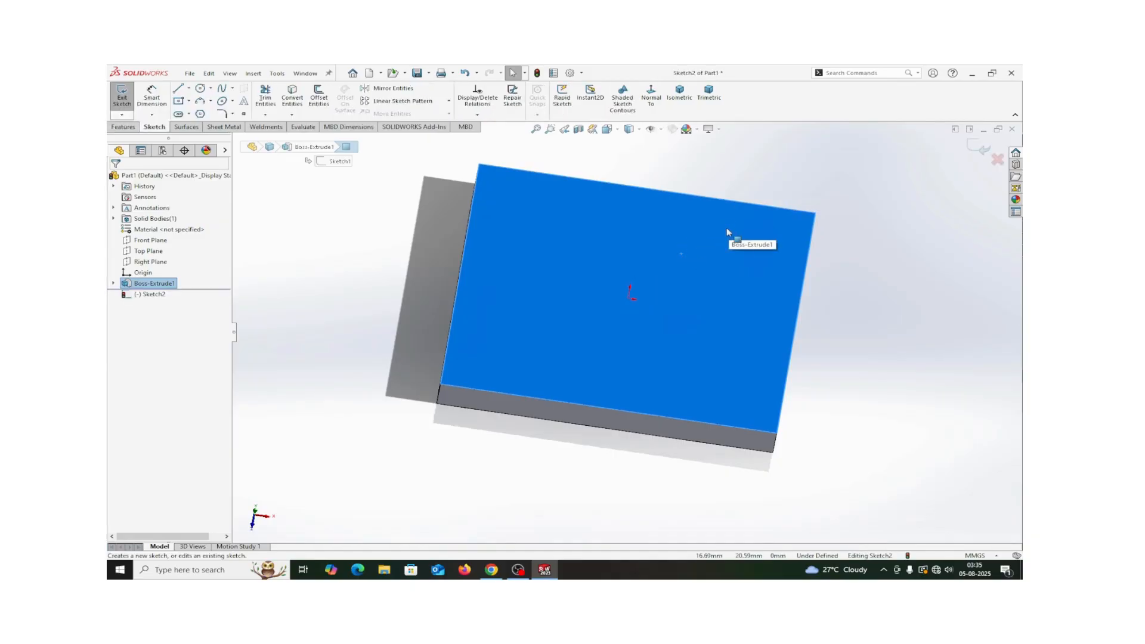
left_click(617, 132)
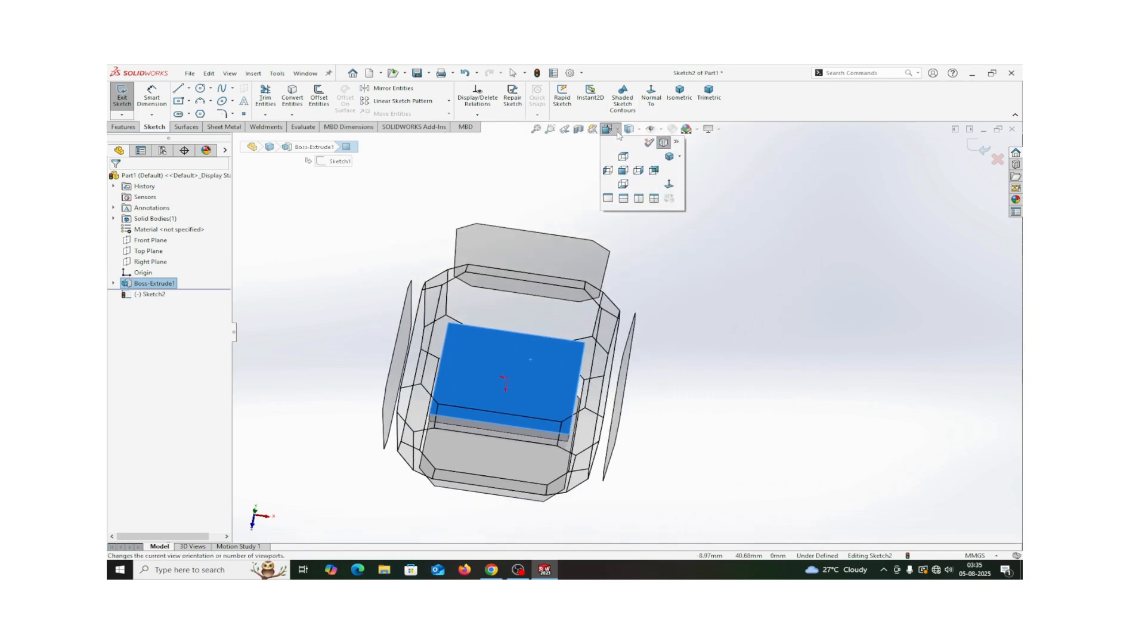
left_click(668, 185)
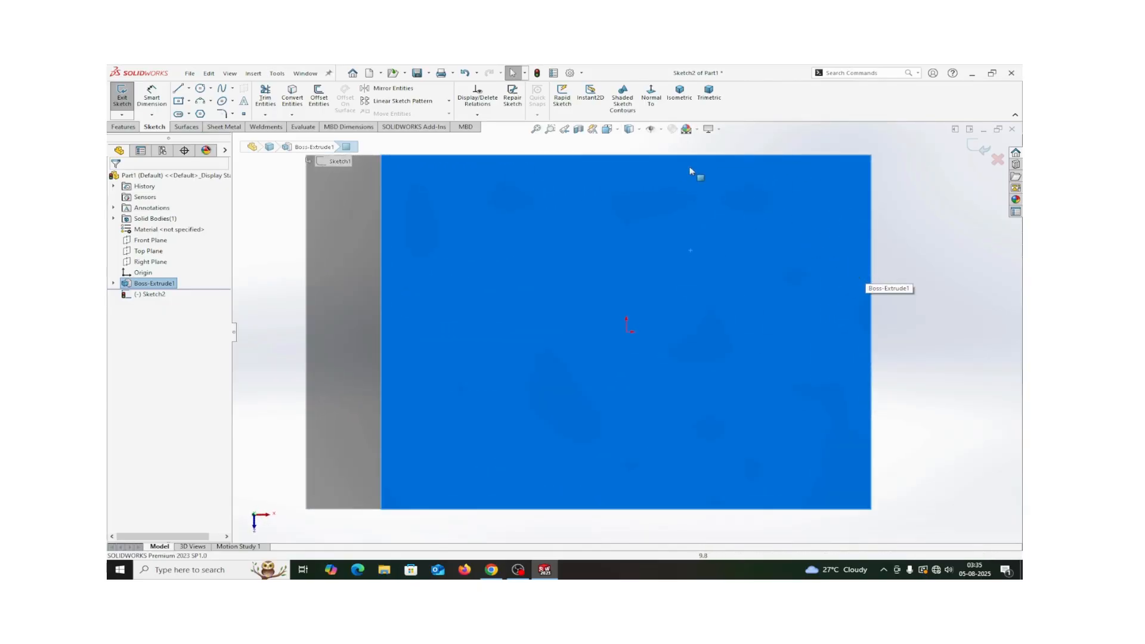
Turn auto-rotating the view normal to the sketch plane back on in the sketch options, and show the part in isometric view.
left_click(584, 73)
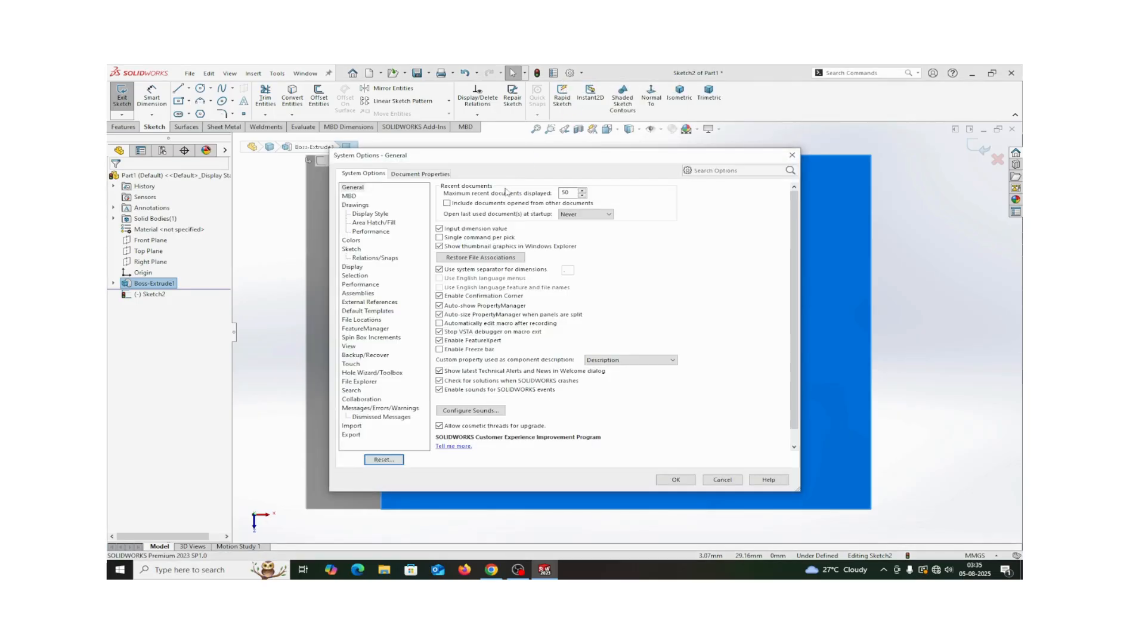
left_click(352, 249)
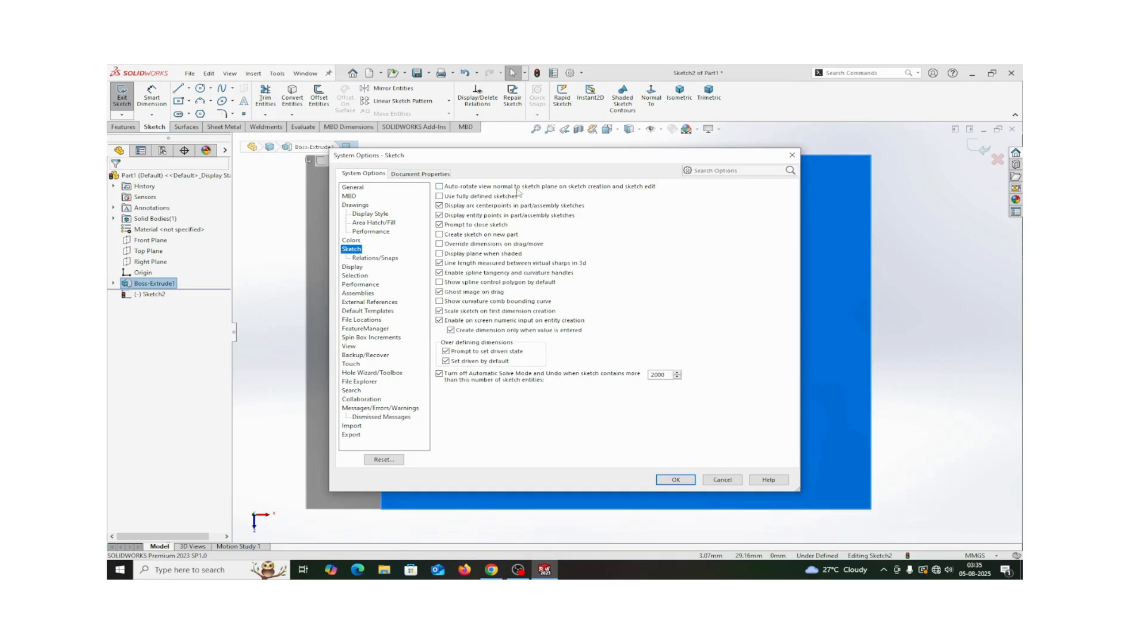
left_click(444, 187)
left_click(684, 481)
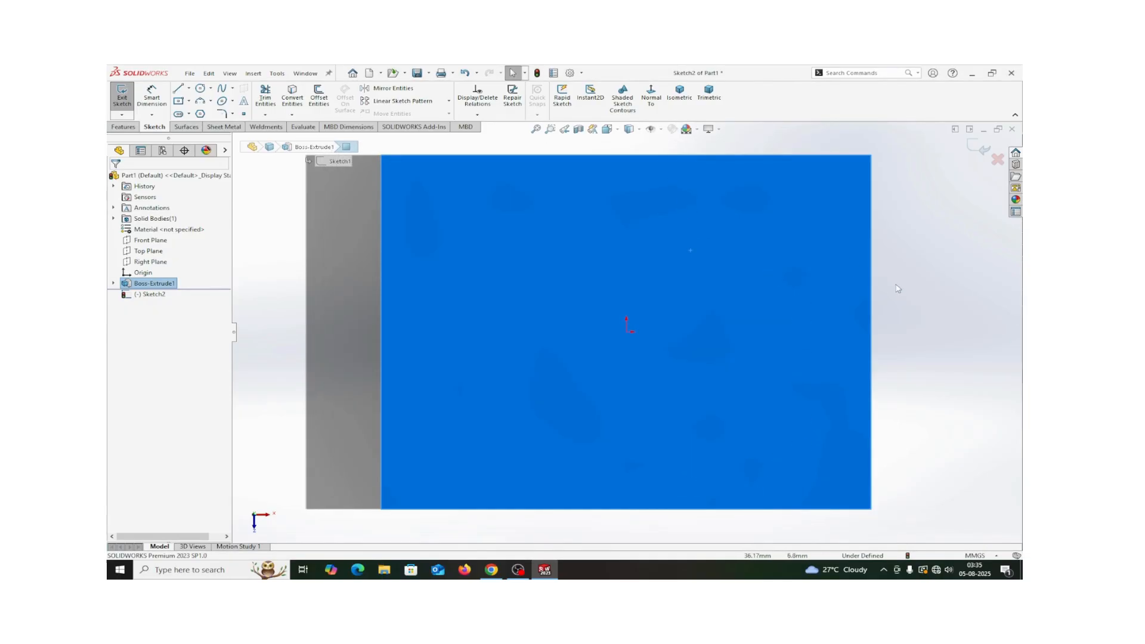
left_click(679, 92)
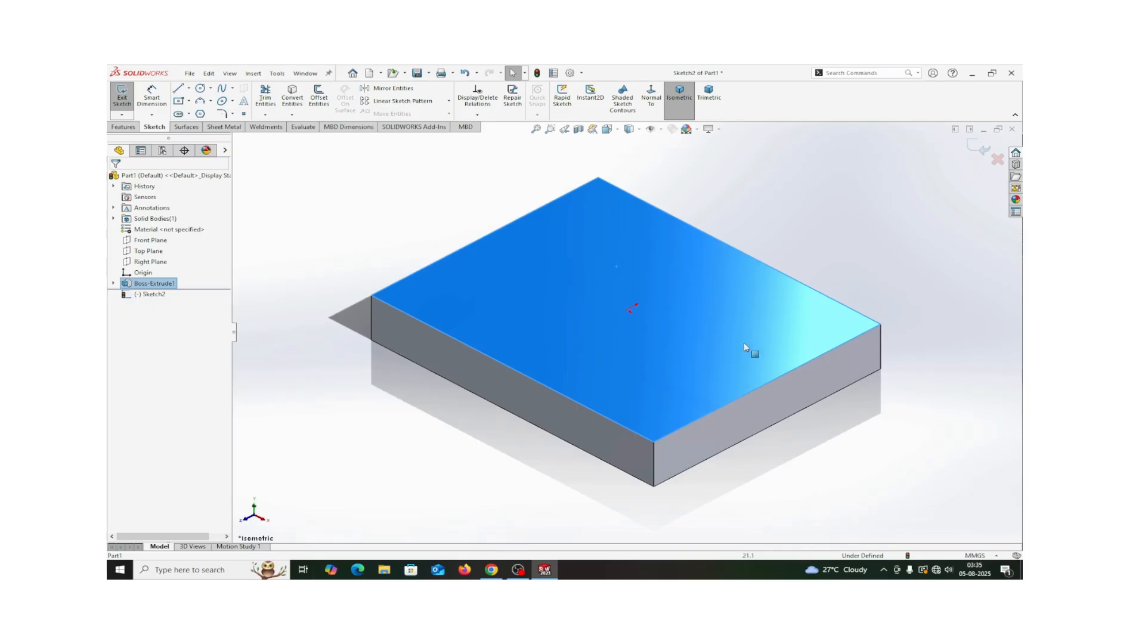
Discard the open sketch and start a new one on the plate's top face to test the automatic view rotation.
left_click(997, 159)
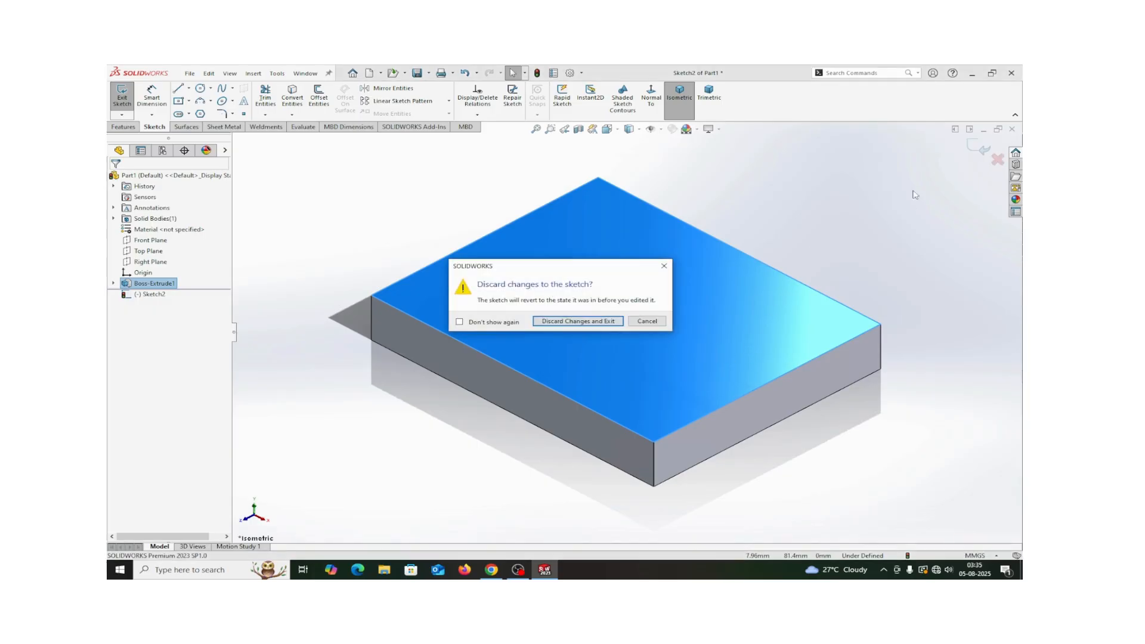
left_click(578, 321)
left_click(557, 283)
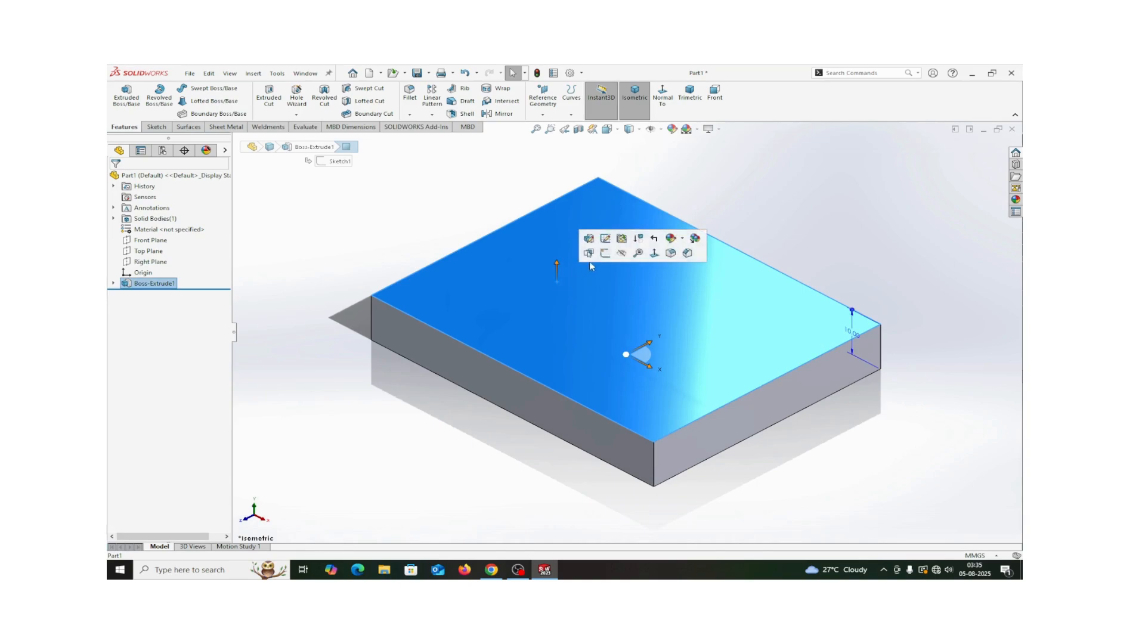
left_click(605, 253)
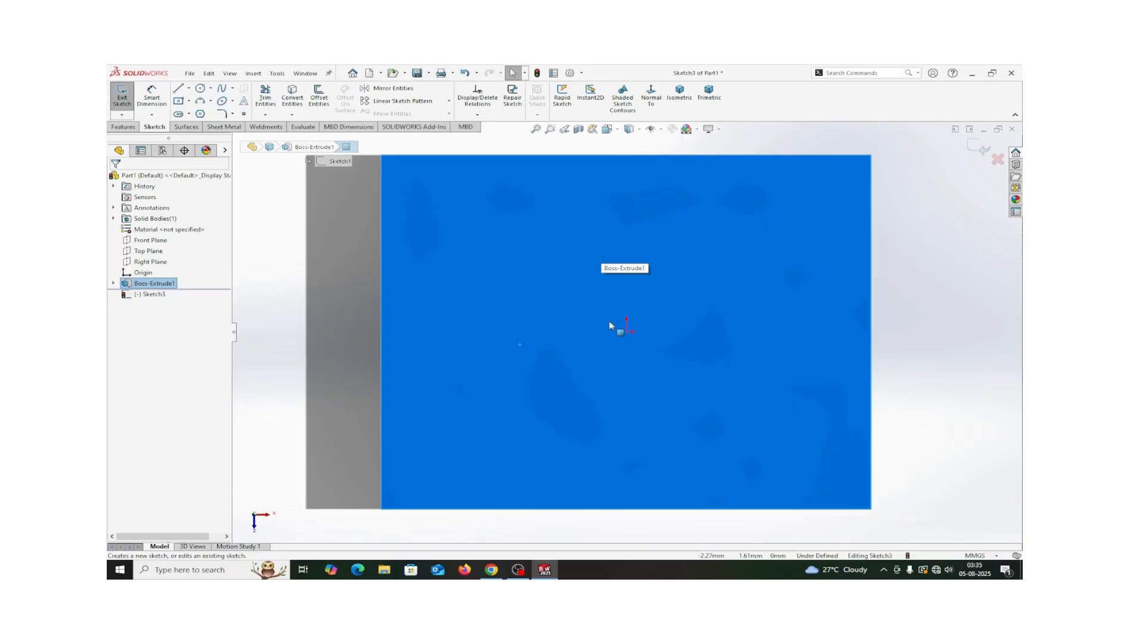
scroll(610, 325, "up", 3)
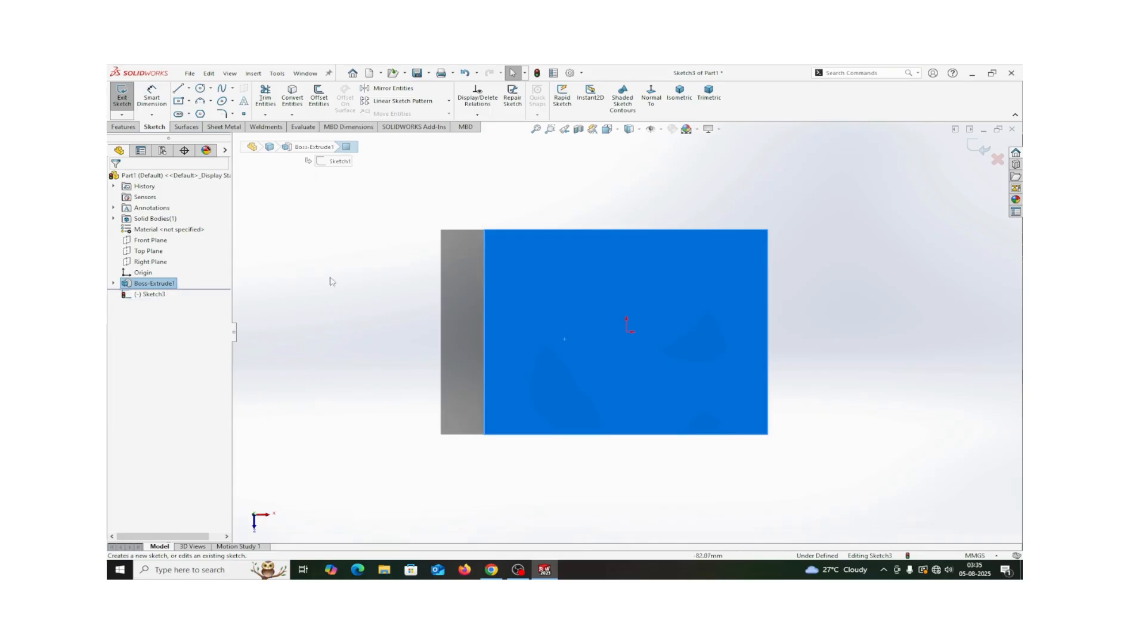
Discard the open sketch and delete the plate's Boss-Extrude1 feature.
left_click(997, 159)
left_click(582, 321)
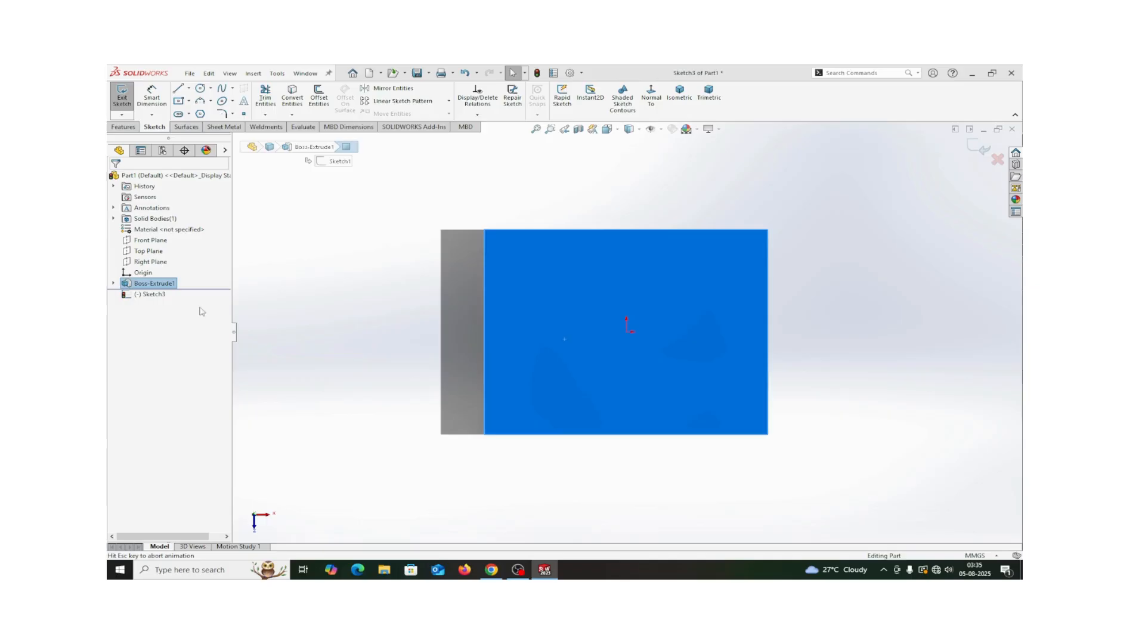
right_click(157, 286)
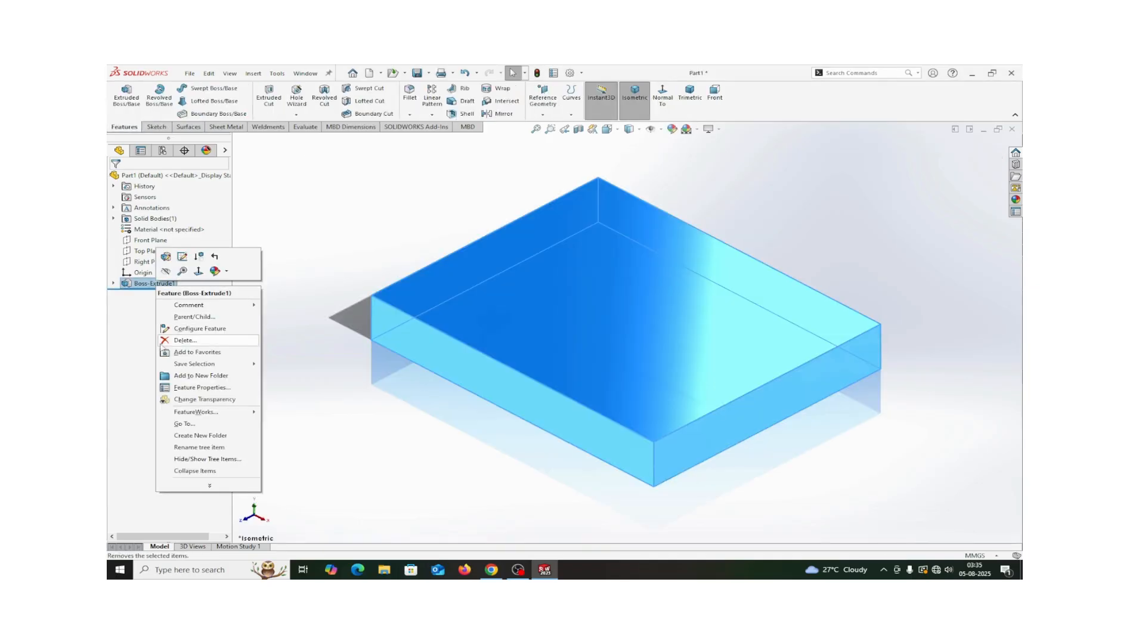
left_click(179, 340)
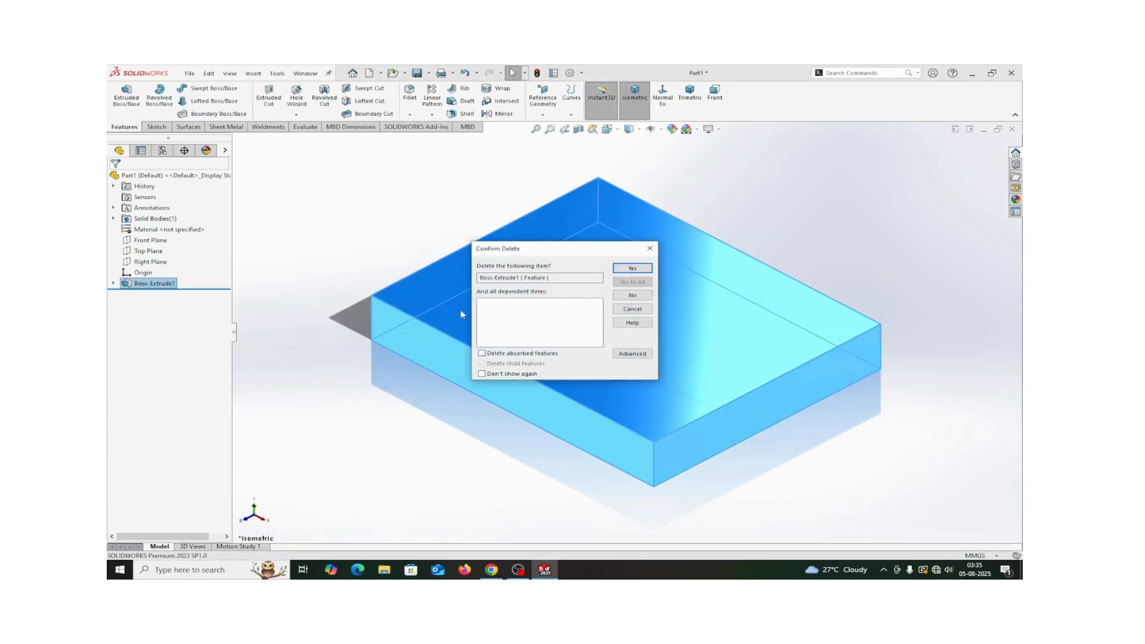
left_click(632, 268)
Delete the remaining rectangle sketch from the part.
right_click(150, 278)
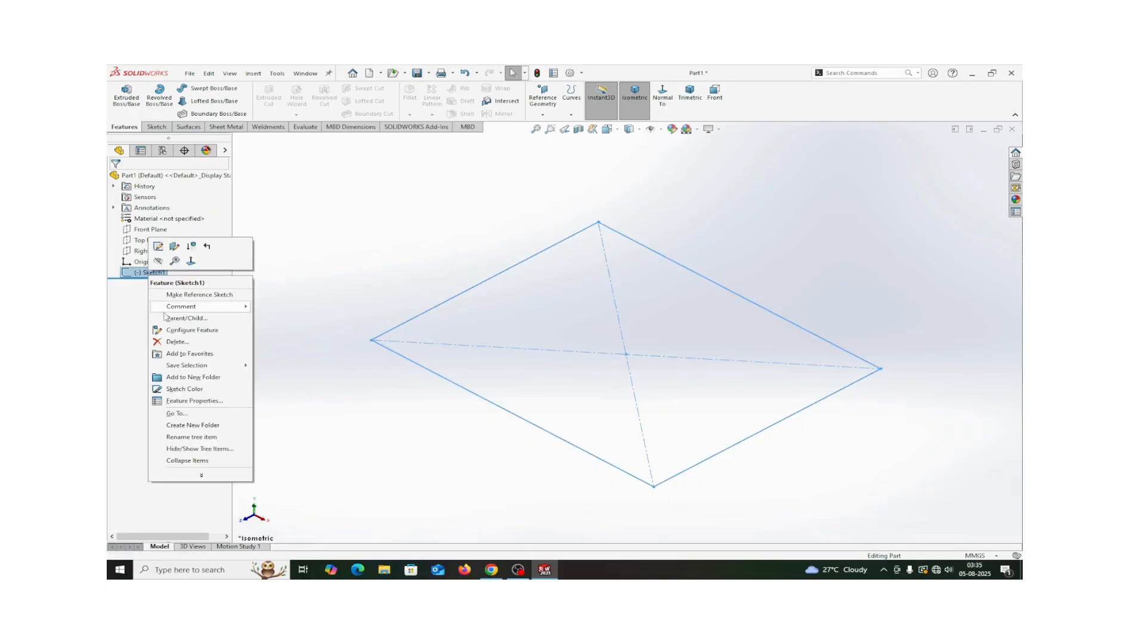
left_click(162, 342)
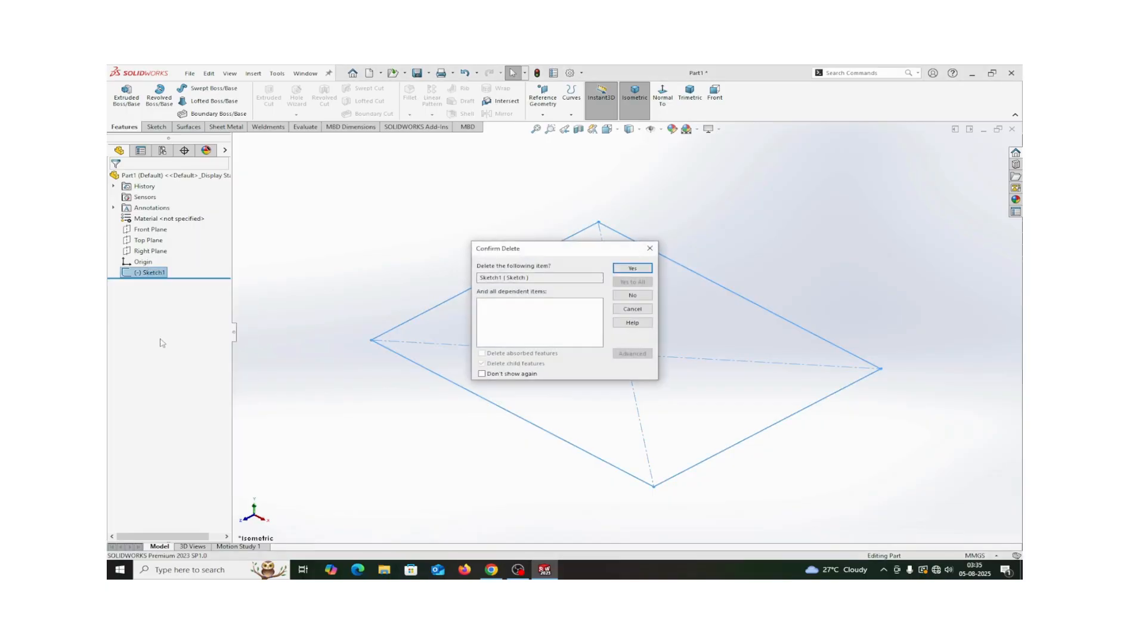
left_click(632, 268)
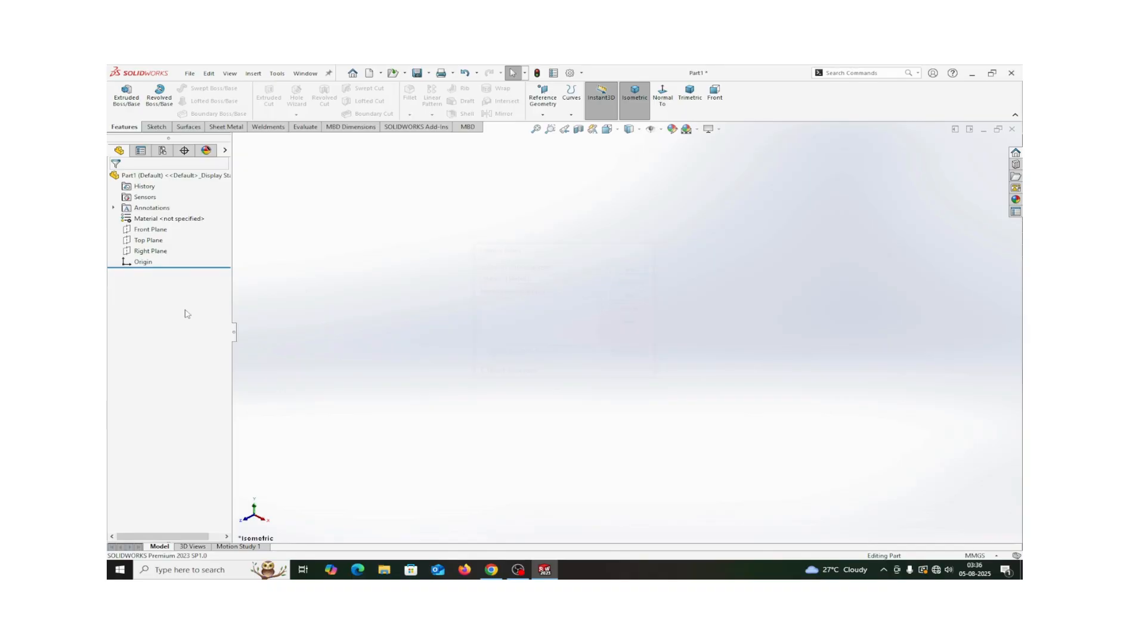
Customize the Part shortcut bar by adding the Dome and Hole Wizard commands from the Features category.
right_click(803, 108)
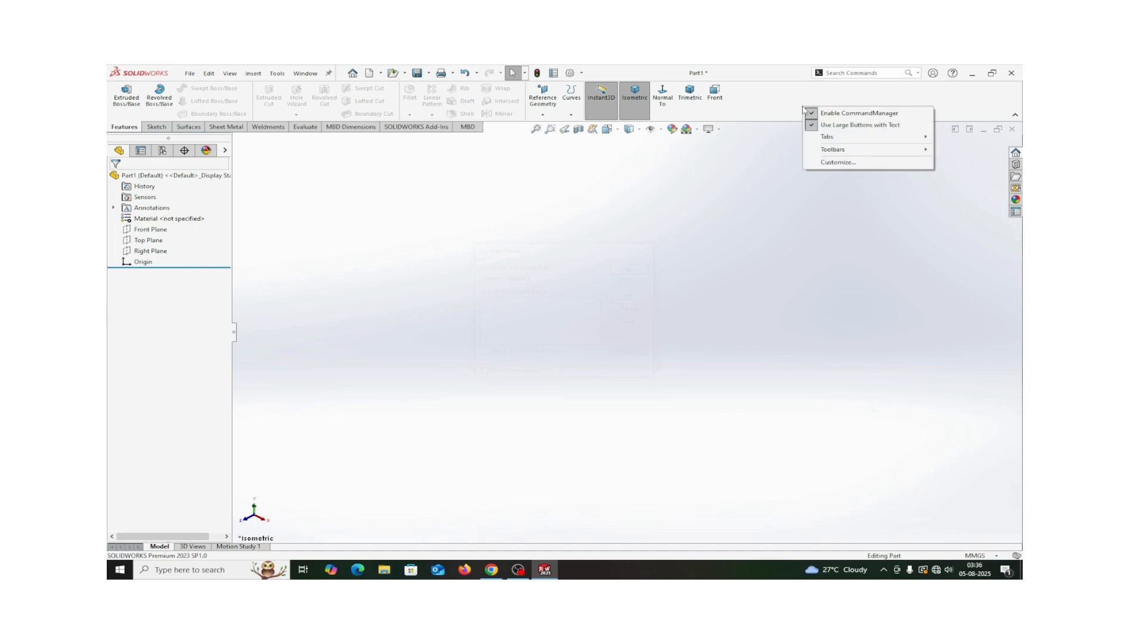
left_click(826, 162)
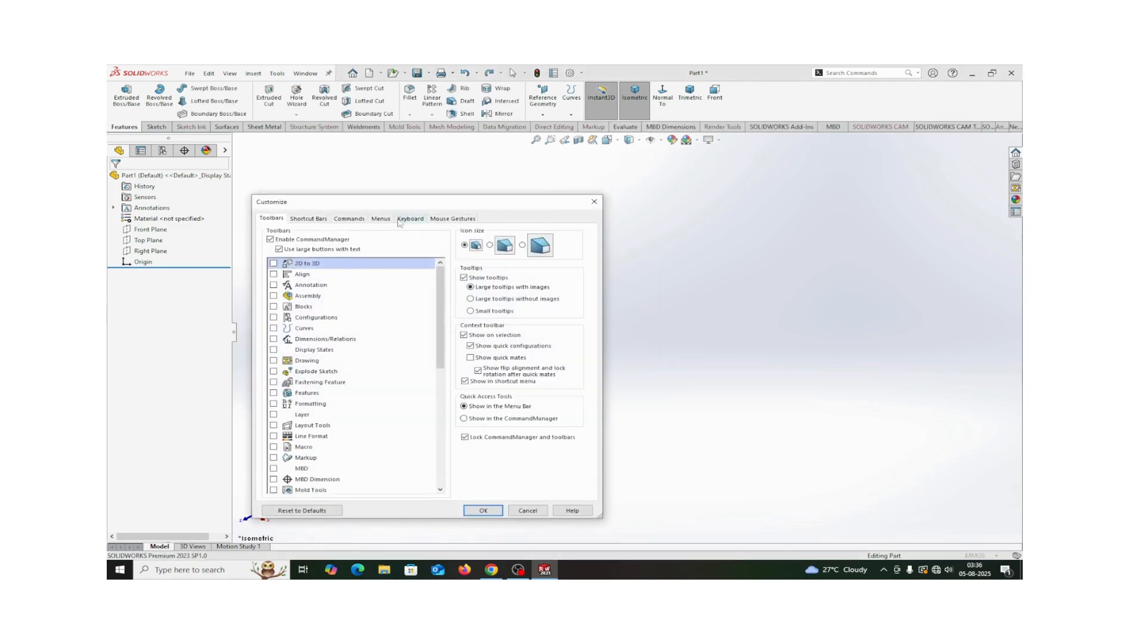
left_click(319, 221)
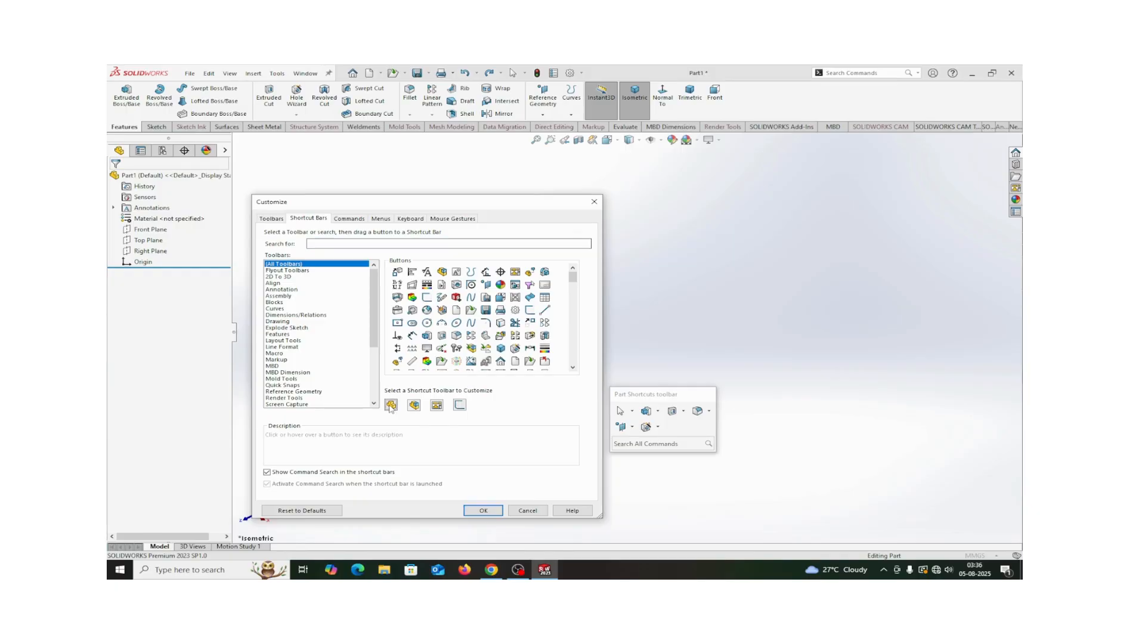
left_click(278, 337)
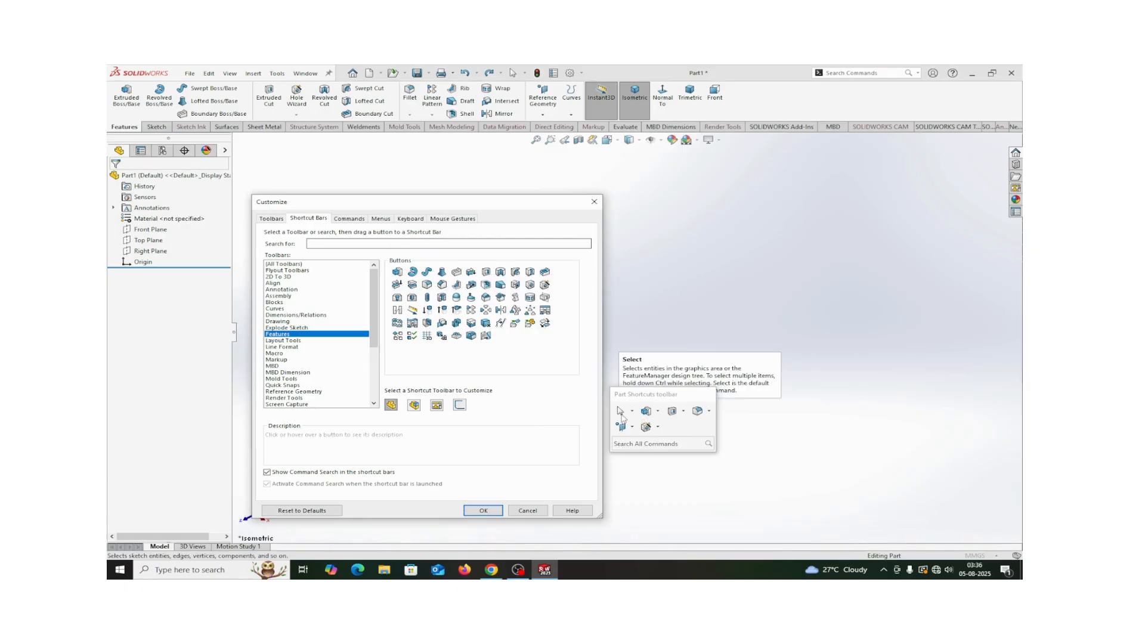
left_click_drag(457, 297, 673, 415)
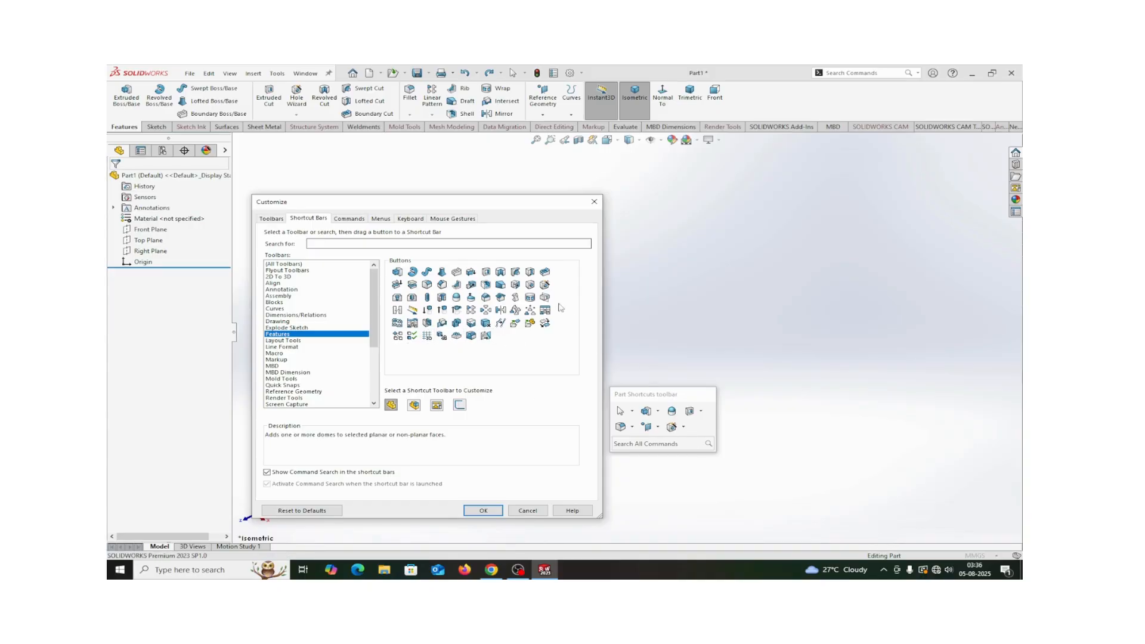
left_click_drag(547, 288, 789, 417)
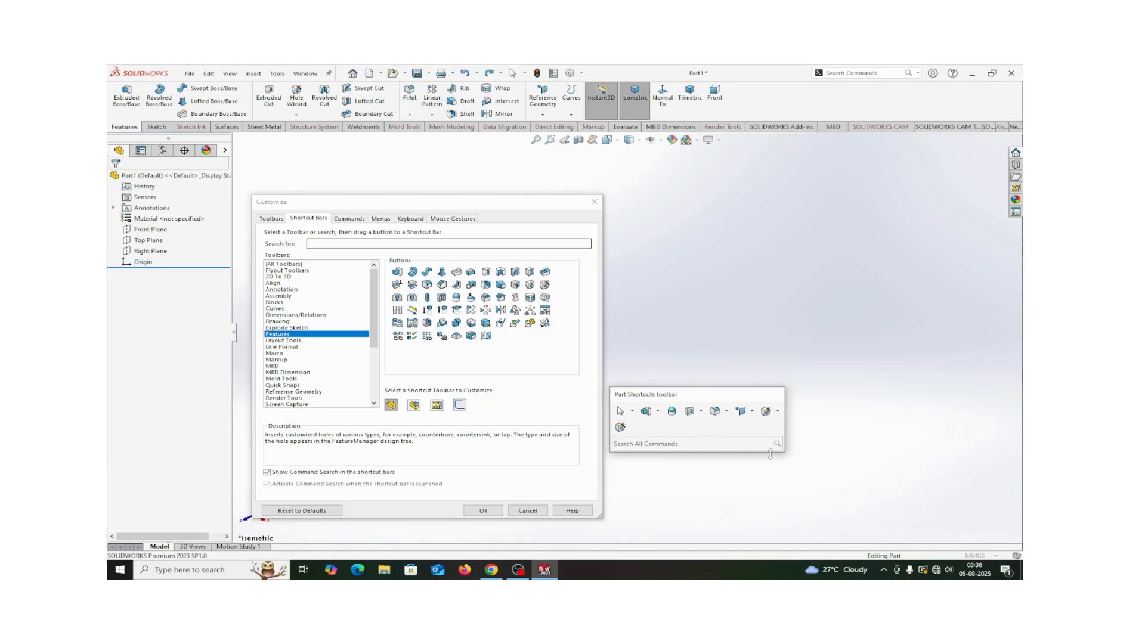
Show the Sketch shortcut bar with the Sketch command category, and remove the arc and trim tools from the bar.
left_click(459, 406)
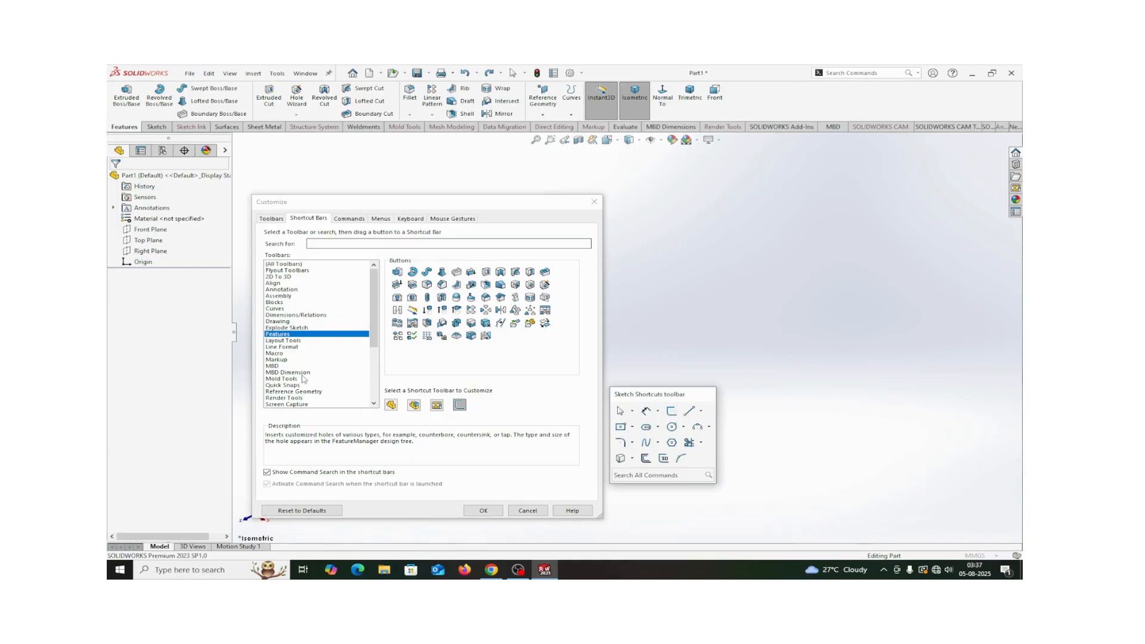
scroll(304, 379, "down", 4)
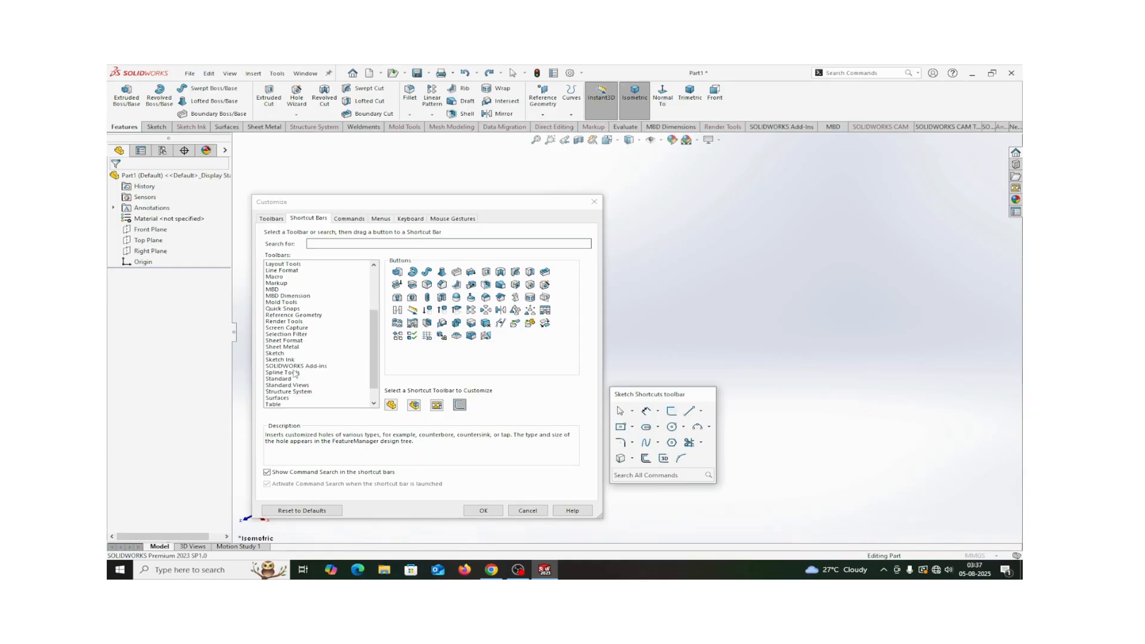
left_click(281, 354)
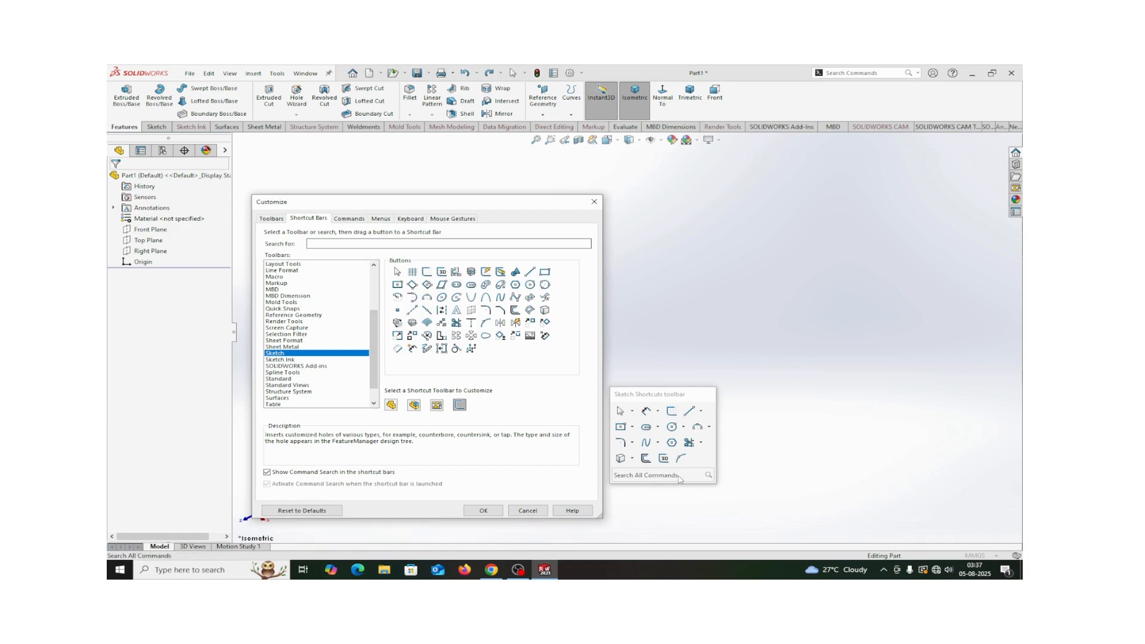
left_click_drag(689, 446, 839, 460)
left_click_drag(698, 427, 838, 442)
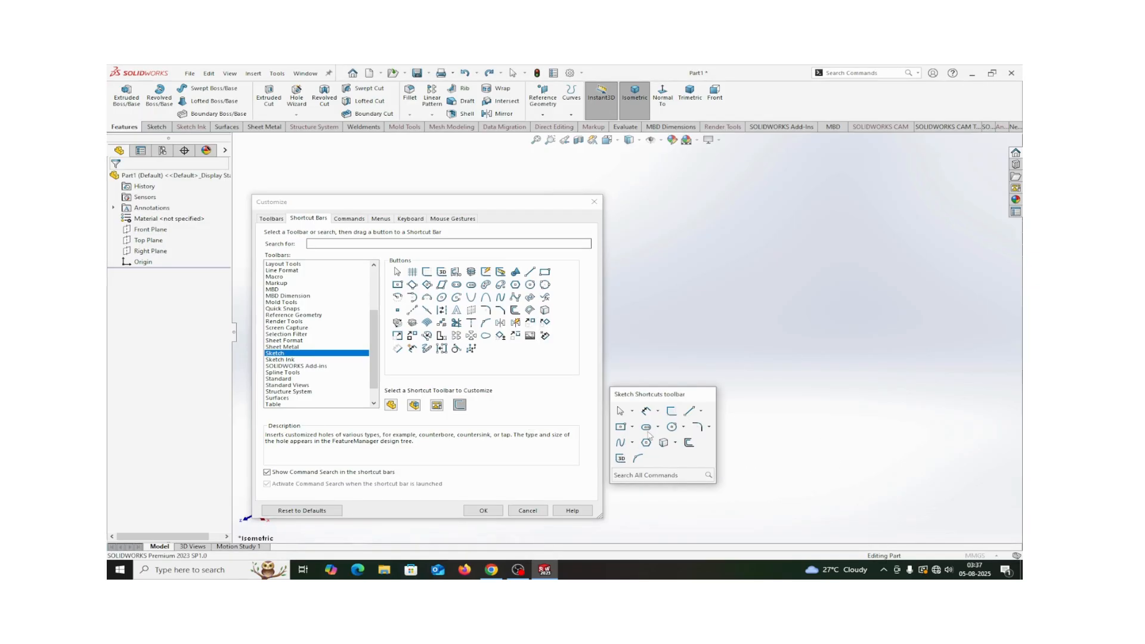
Add the Ellipse and Straight Slot commands to the Sketch shortcut bar and accept the customization.
mouse_move(442, 298)
left_mouse_down()
mouse_move(606, 430)
mouse_move(664, 462)
left_mouse_up()
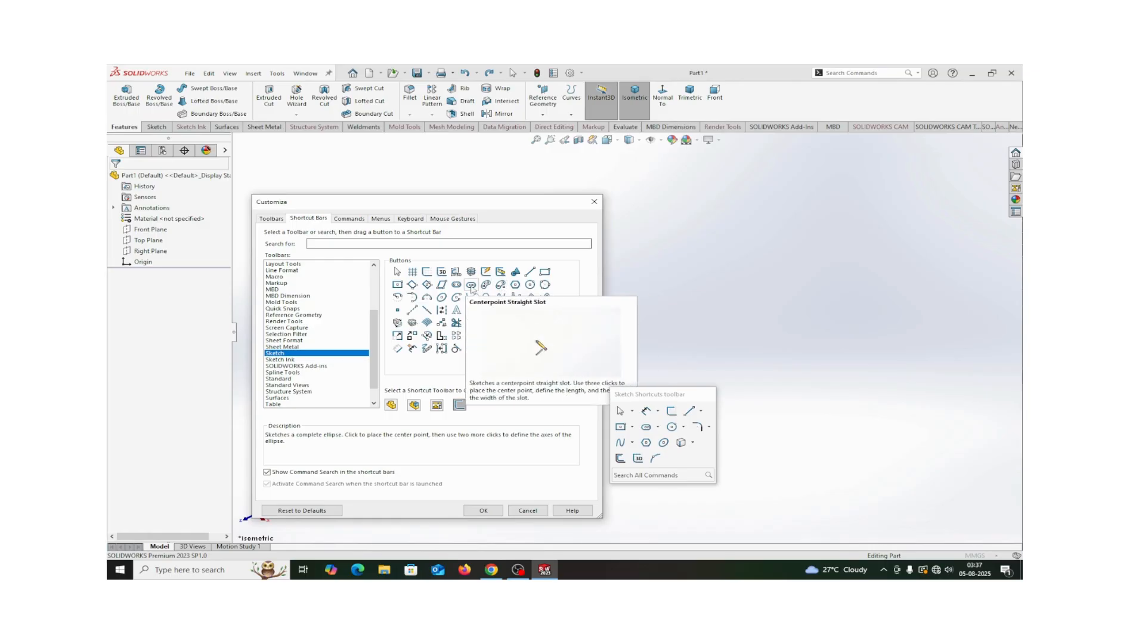
mouse_move(461, 291)
left_mouse_down()
mouse_move(552, 339)
mouse_move(671, 458)
mouse_move(879, 448)
mouse_move(725, 459)
mouse_move(732, 514)
mouse_move(769, 478)
mouse_move(847, 453)
mouse_move(692, 485)
mouse_move(689, 507)
mouse_move(726, 447)
left_mouse_up()
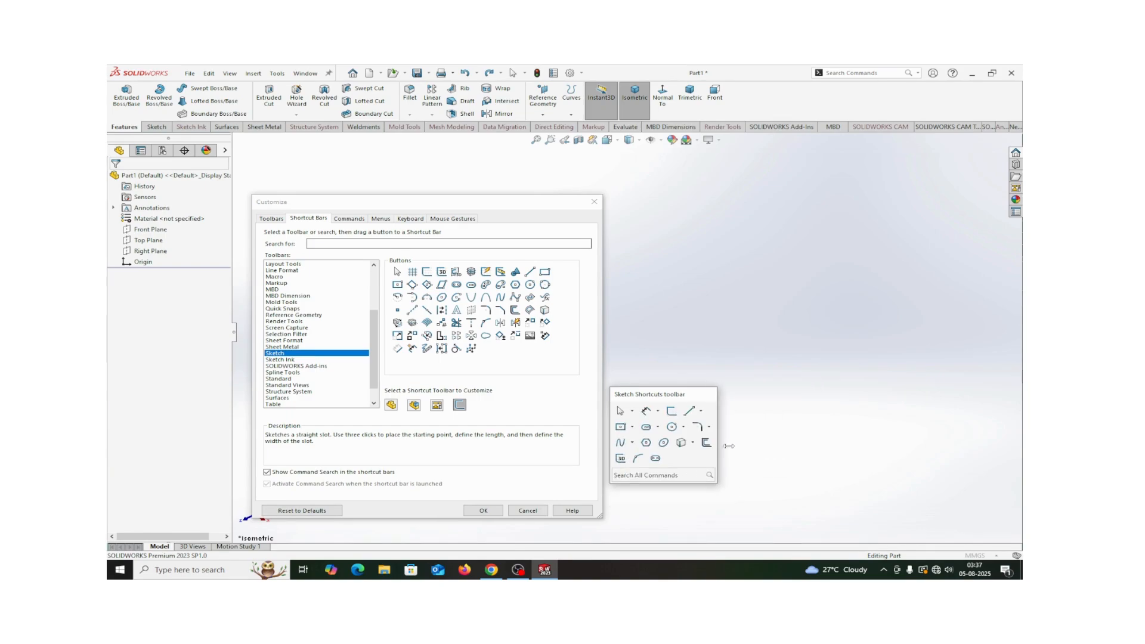
left_click(482, 512)
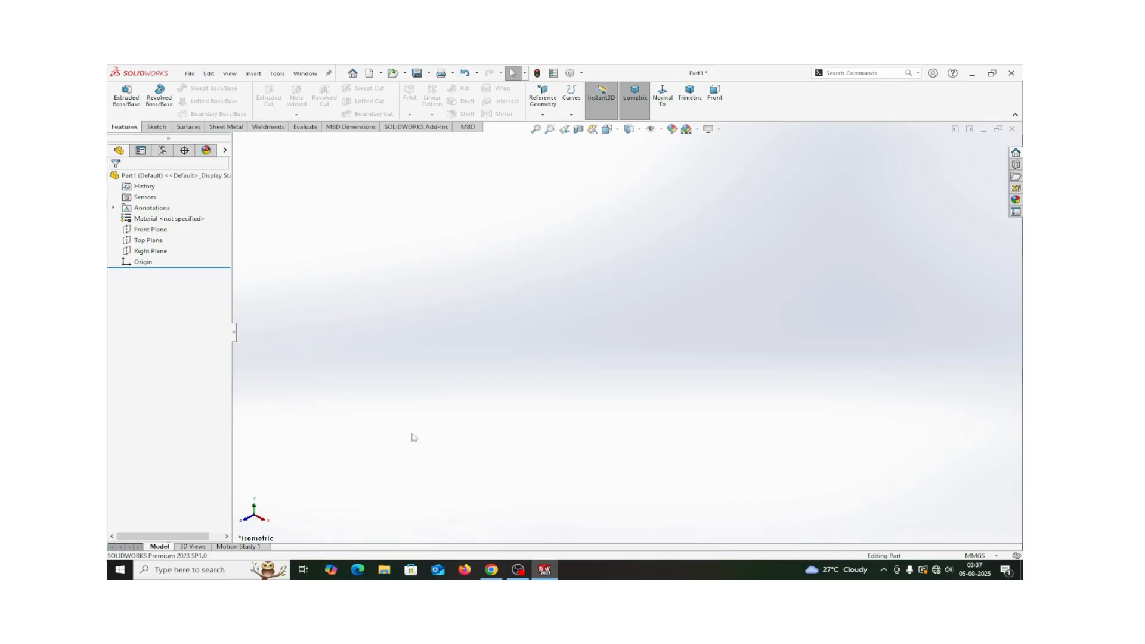
Start a sketch on the Top Plane and draw a center rectangle about 78 by 66 mm centered on the origin.
left_click(153, 241)
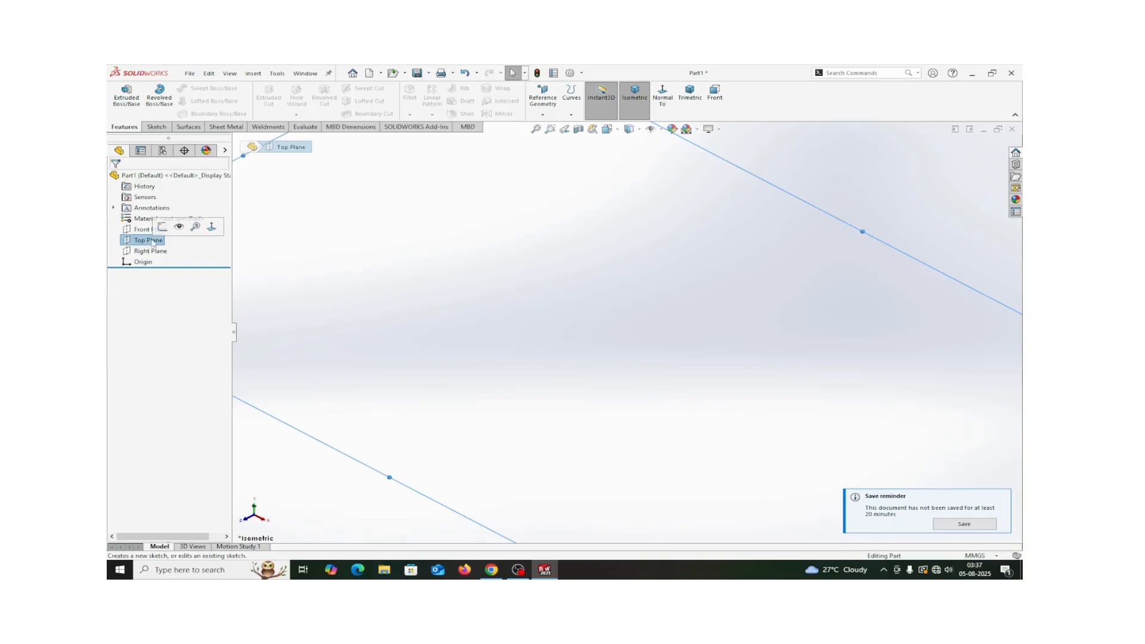
left_click(162, 227)
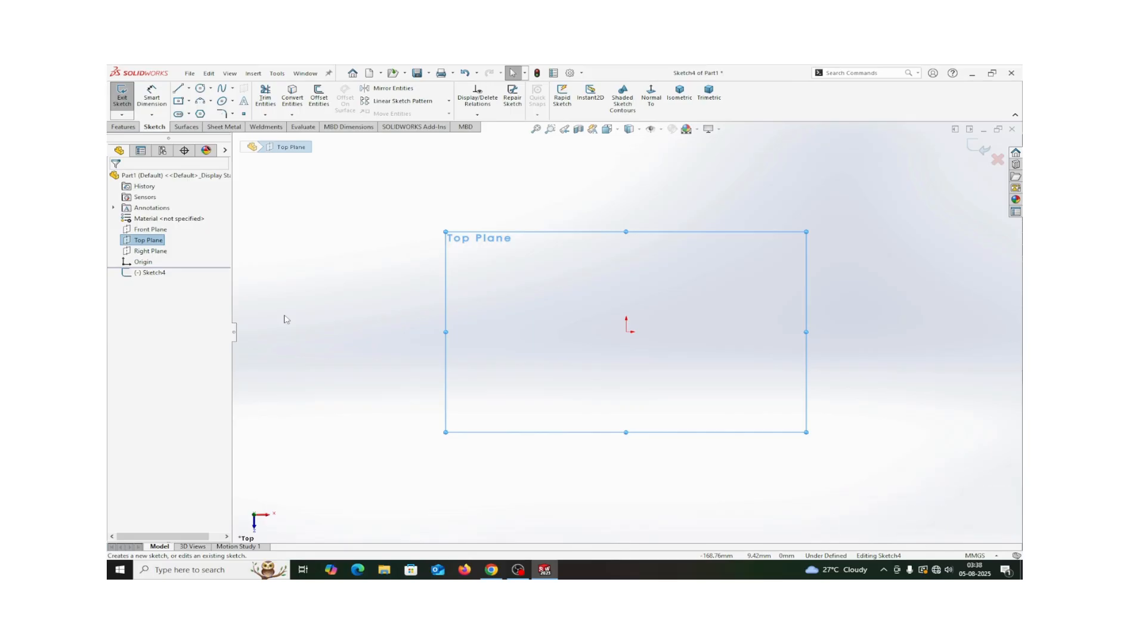
key("s")
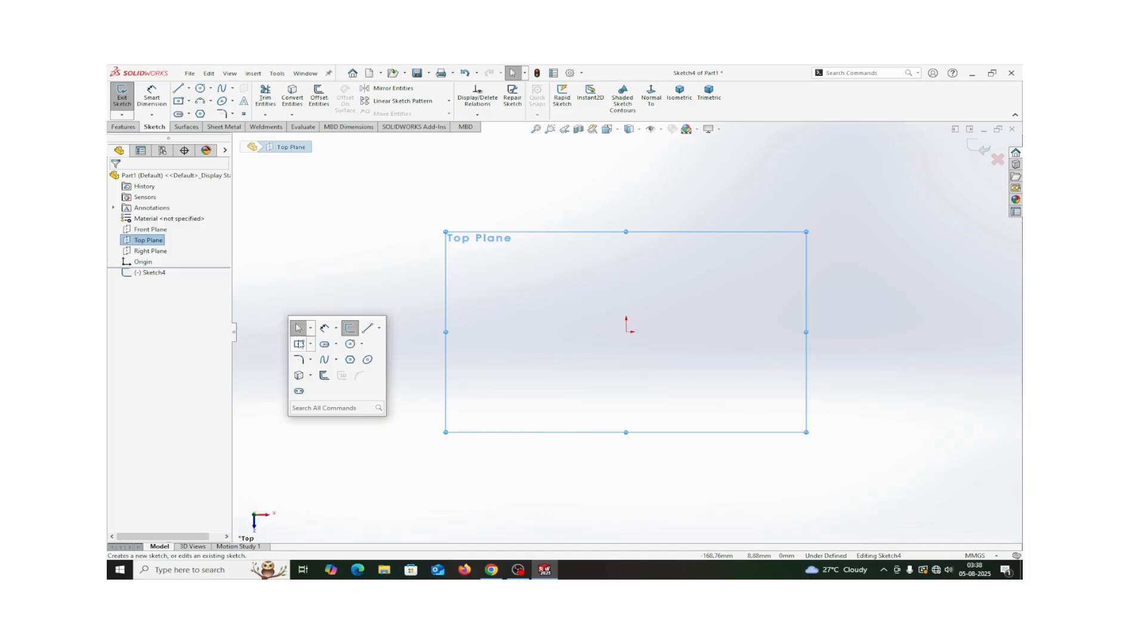
left_click(302, 346)
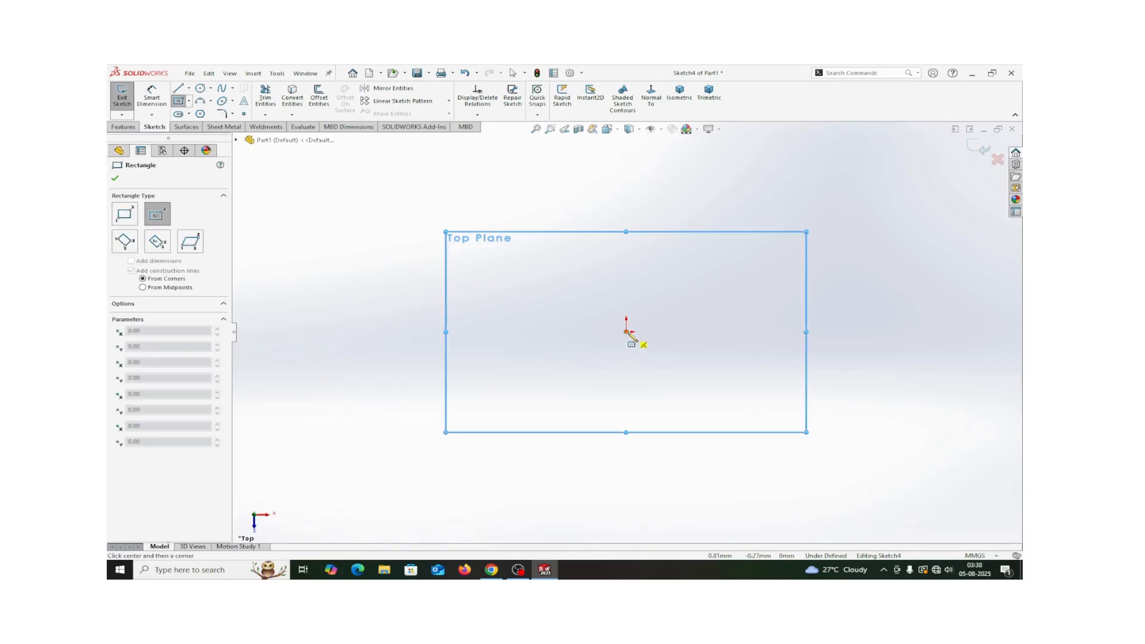
left_click(626, 332)
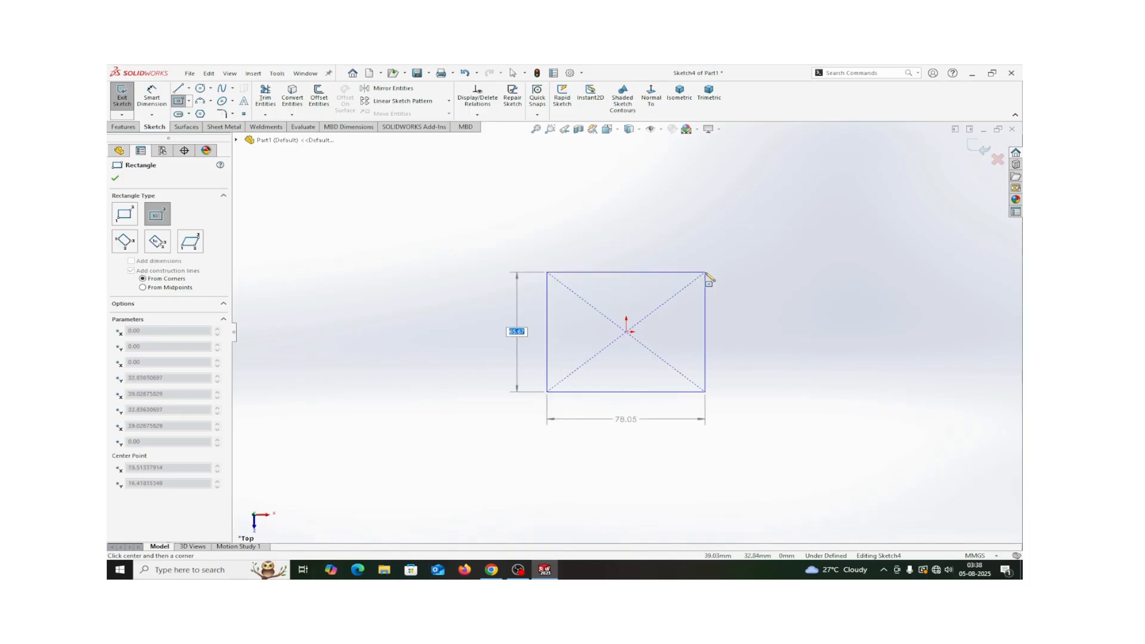
left_click(706, 273)
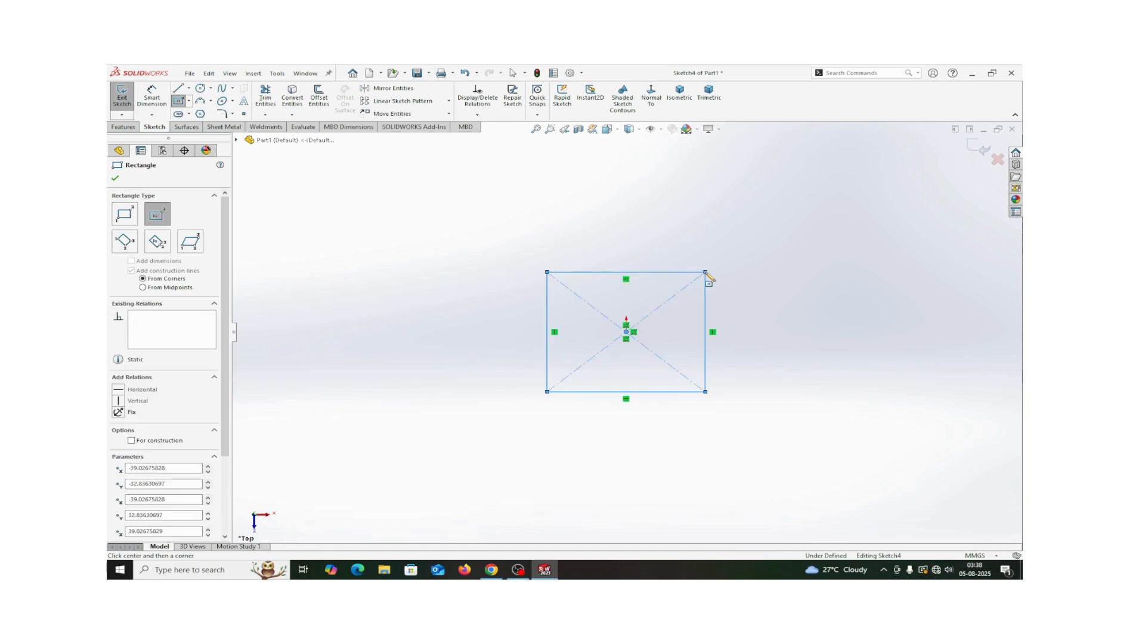
left_click(115, 178)
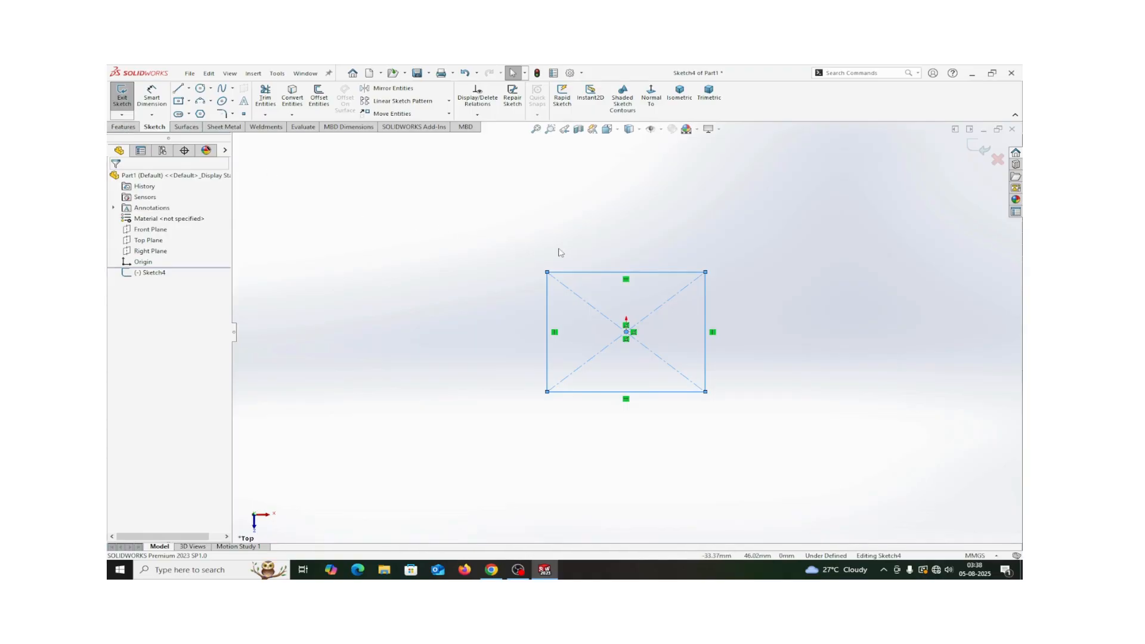
Finish the sketch and extrude the rectangle 10 mm into a plate.
left_click(988, 150)
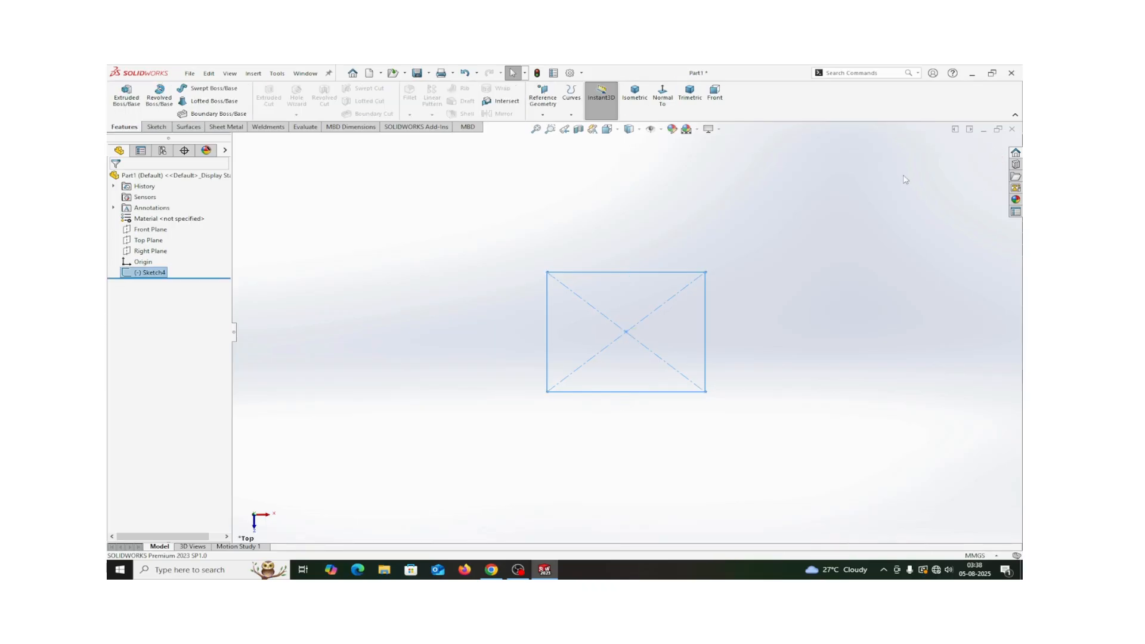
key("s")
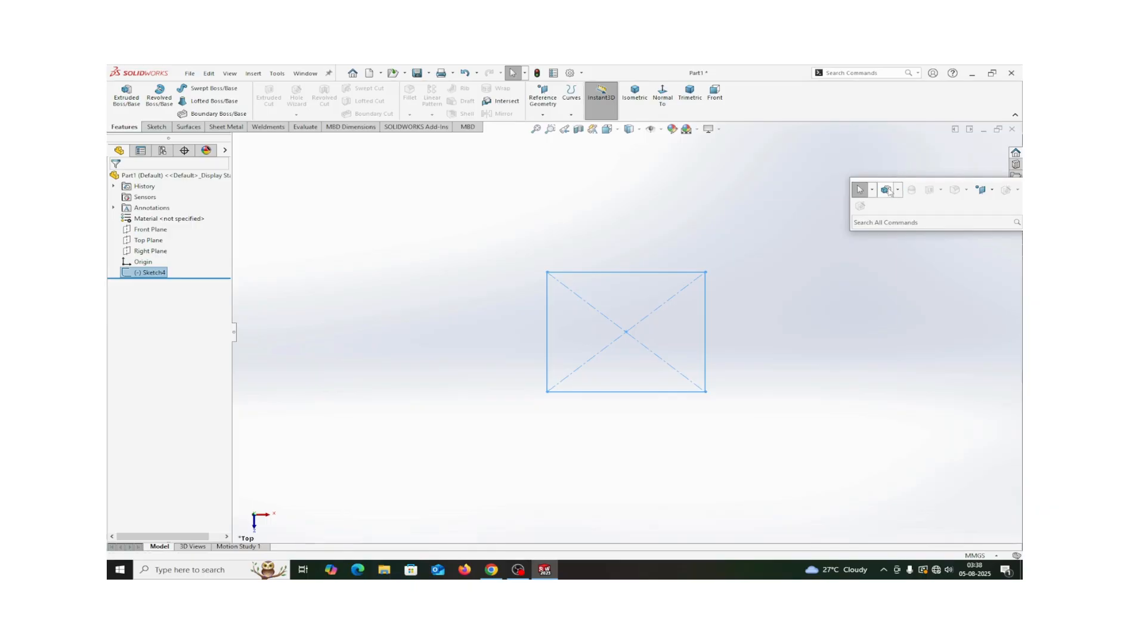
left_click(887, 189)
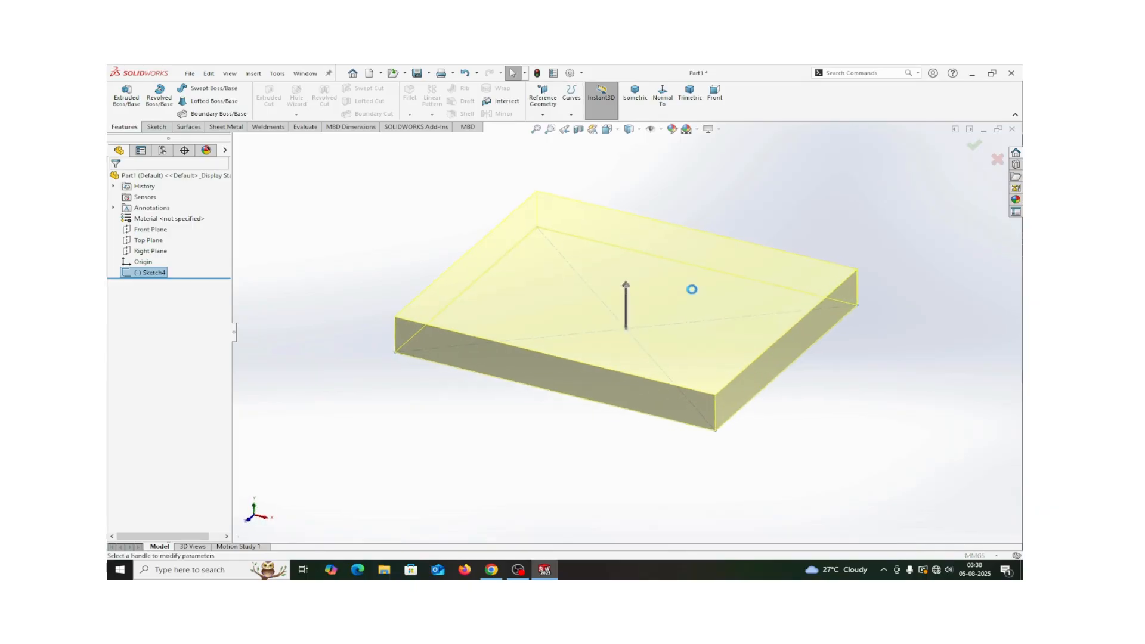
left_click(115, 179)
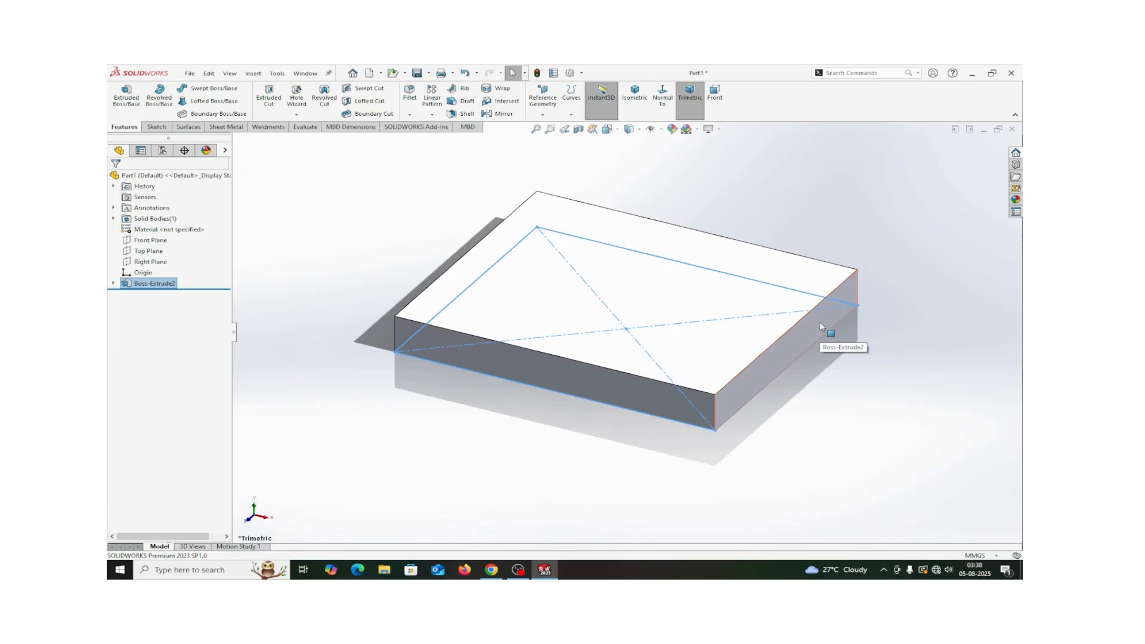
Start a sketch on the plate's top face and draw a horizontal centerpoint slot at the origin, about 18 mm between centers and 8.7 mm wide.
left_click(663, 292)
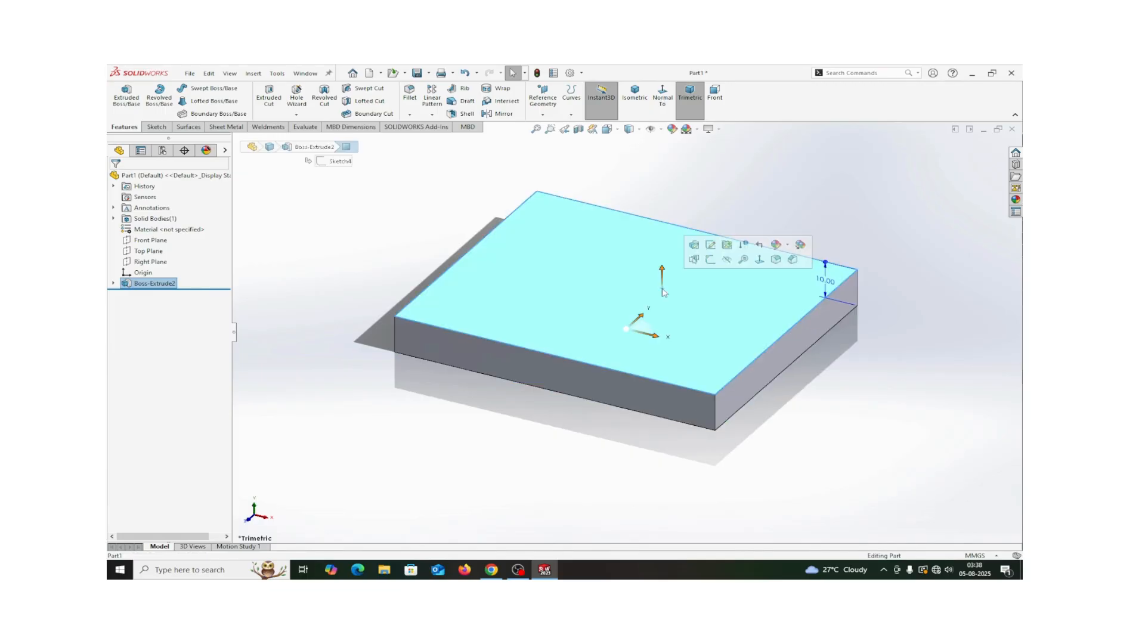
left_click(711, 260)
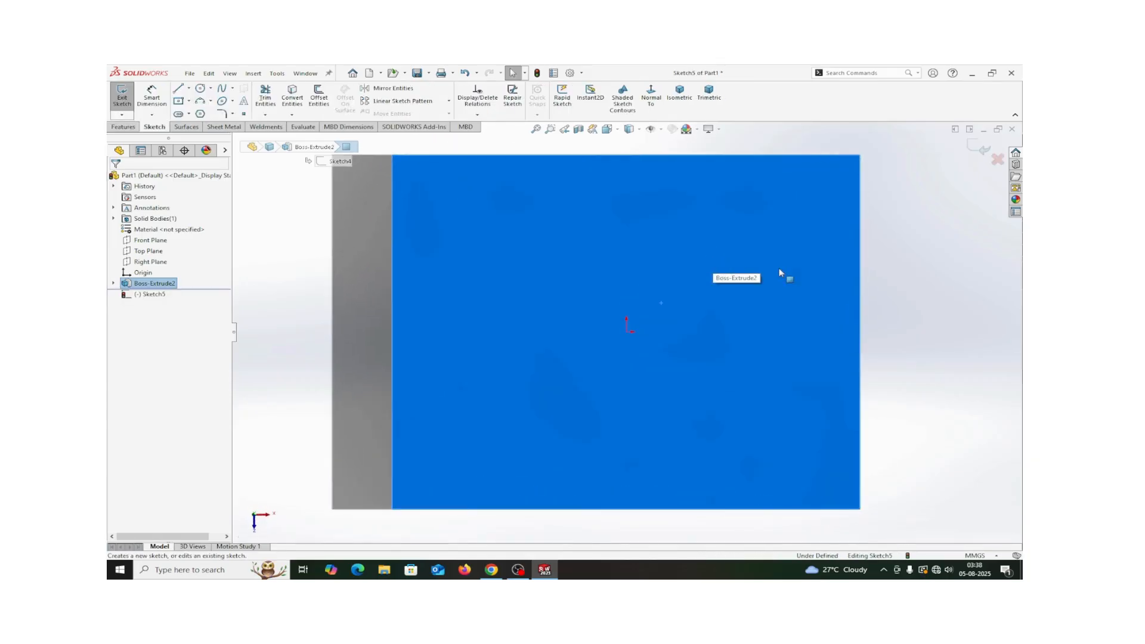
key("s")
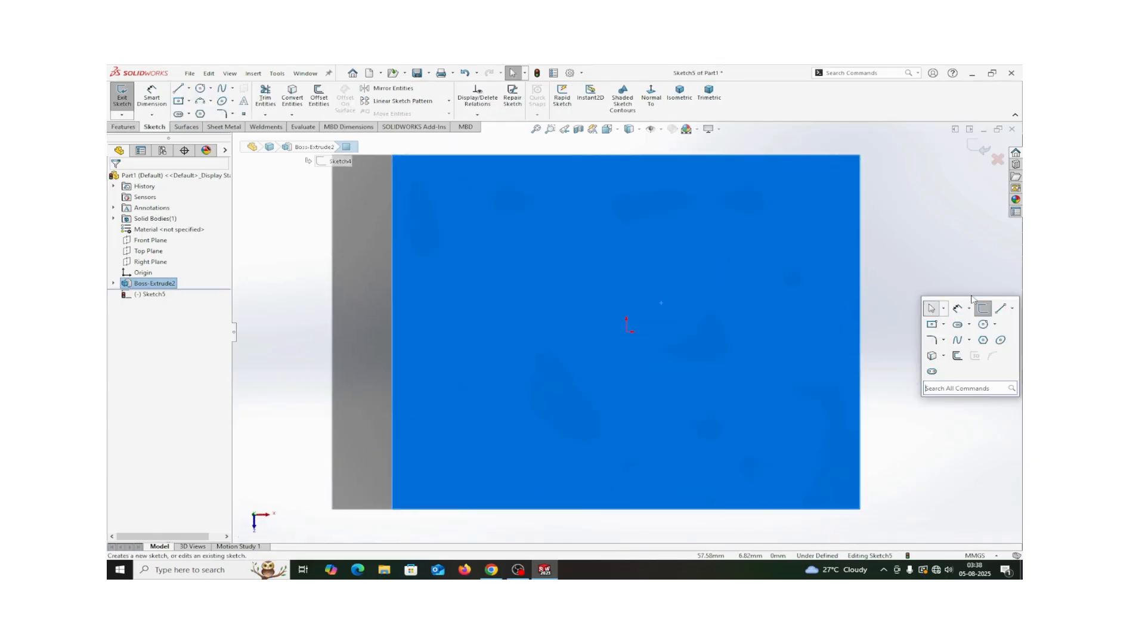
left_click(958, 325)
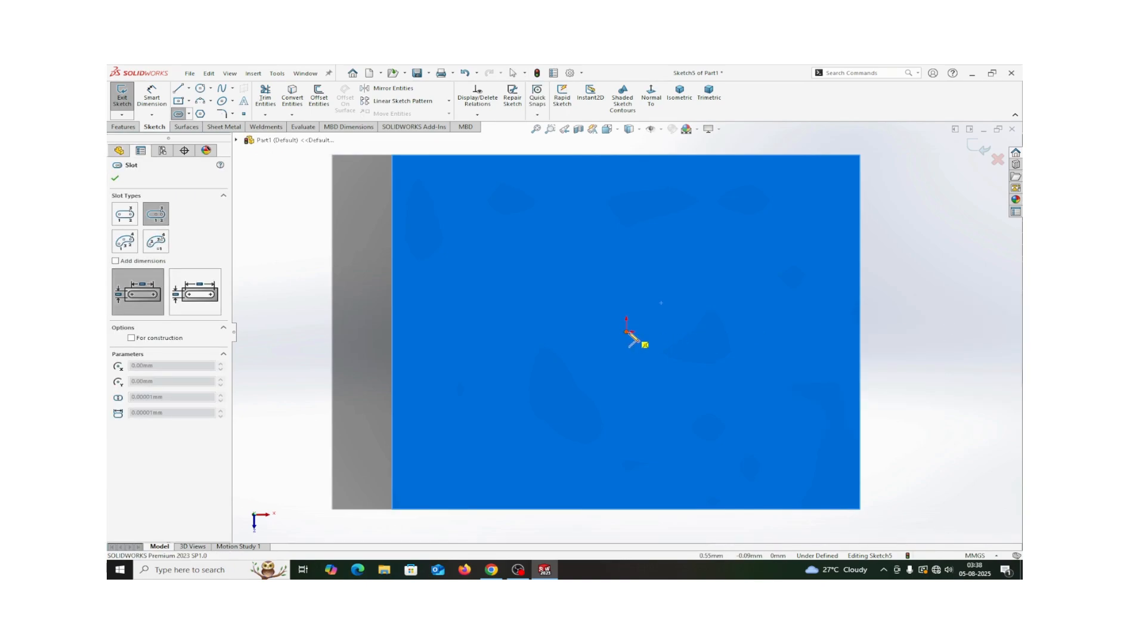
left_click(627, 332)
left_click(681, 332)
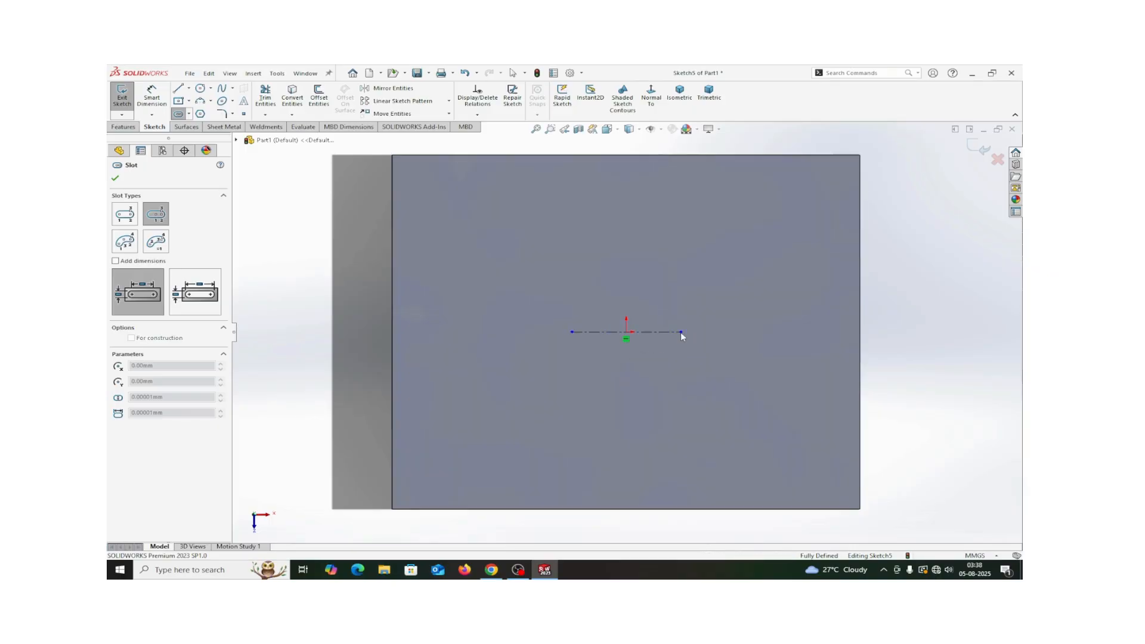
left_click(681, 308)
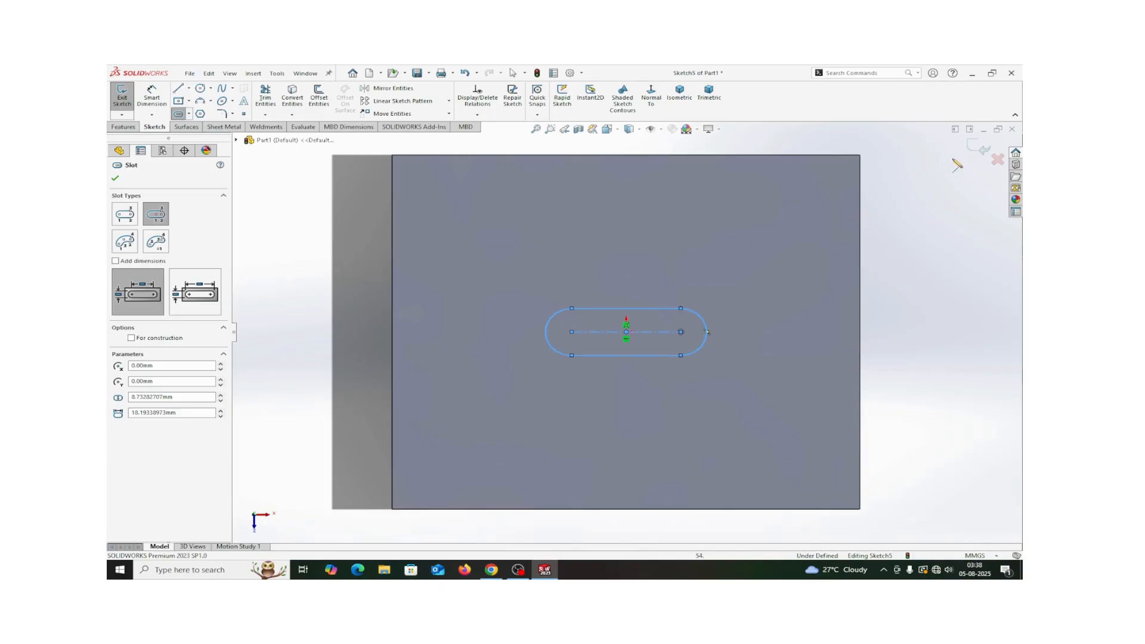
Finish the slot sketch and extrude it 10 mm upward from the plate.
left_click(980, 149)
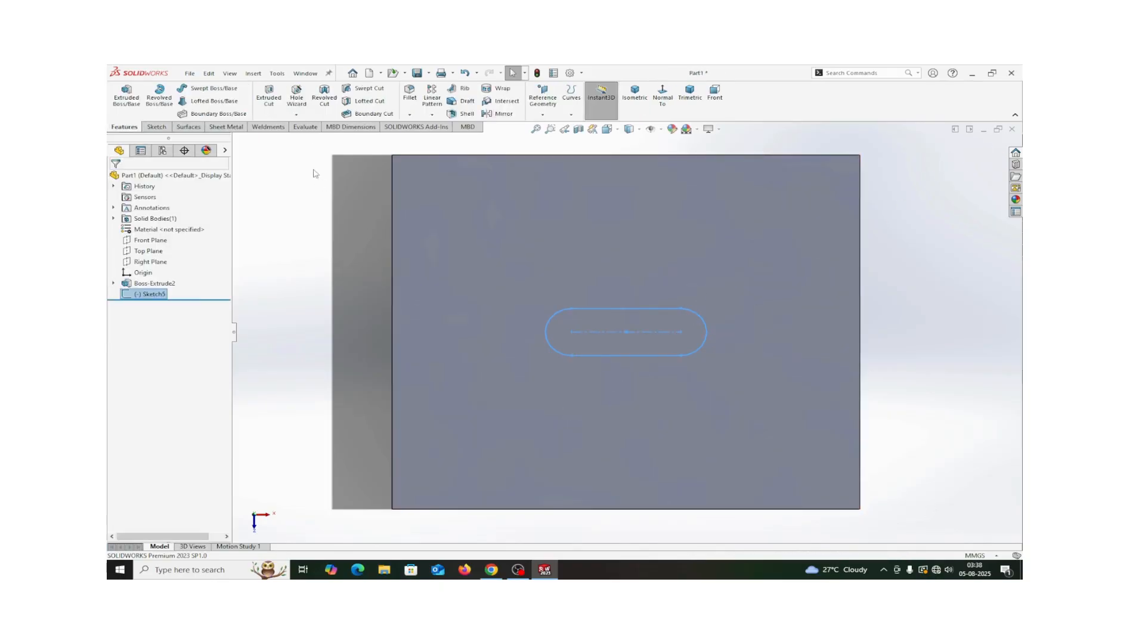
left_click(127, 97)
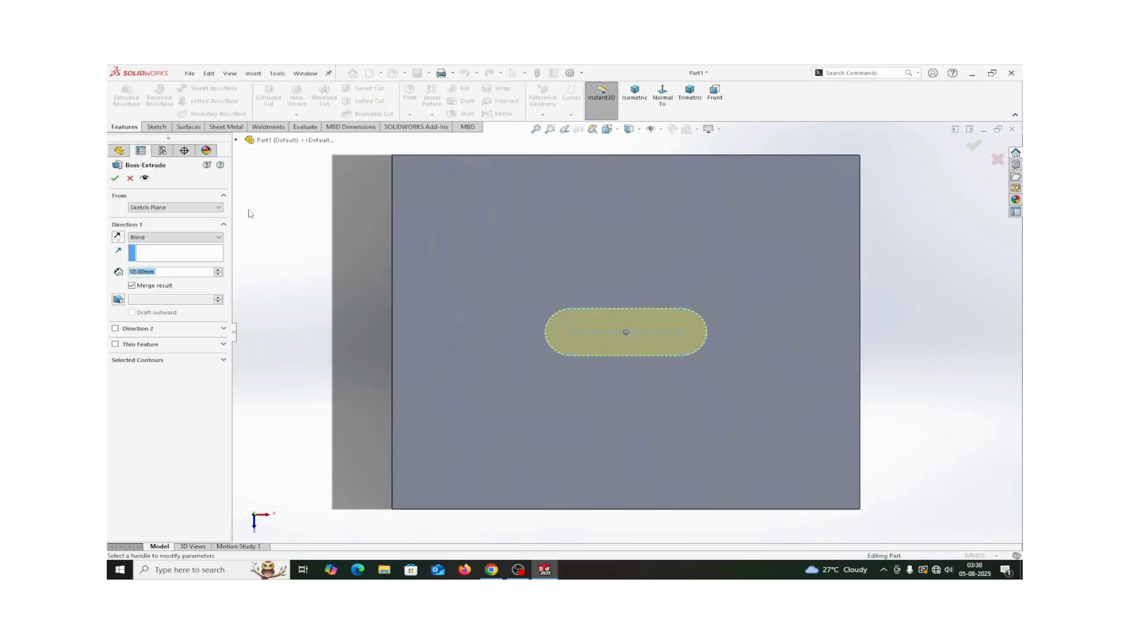
left_click(115, 177)
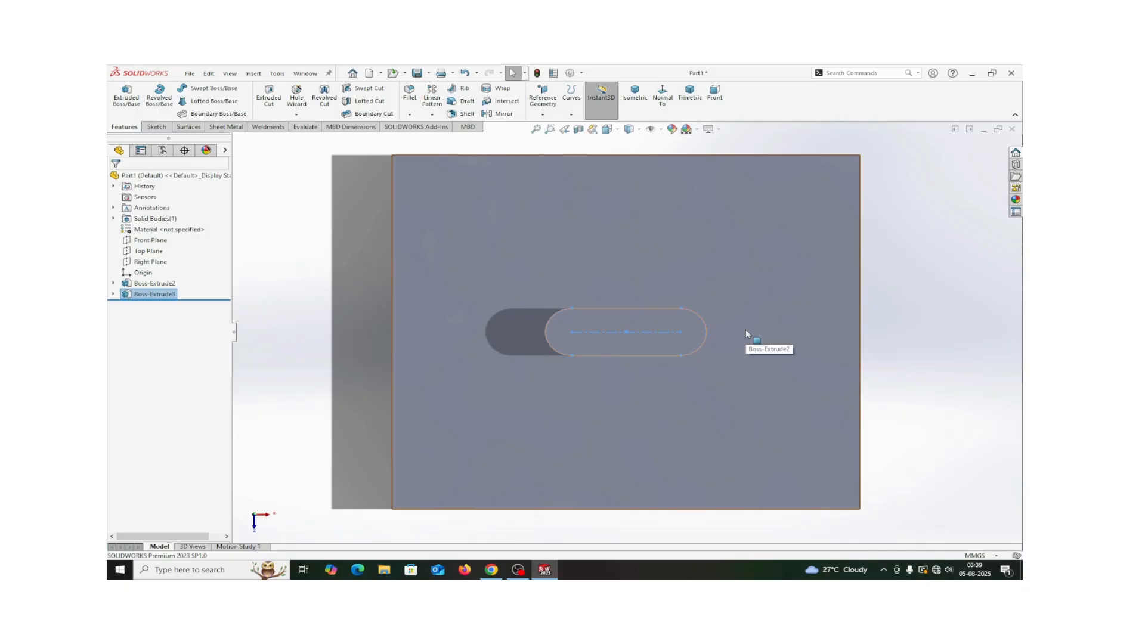
Delete the slot extrusion and its remaining sketch.
right_click(146, 295)
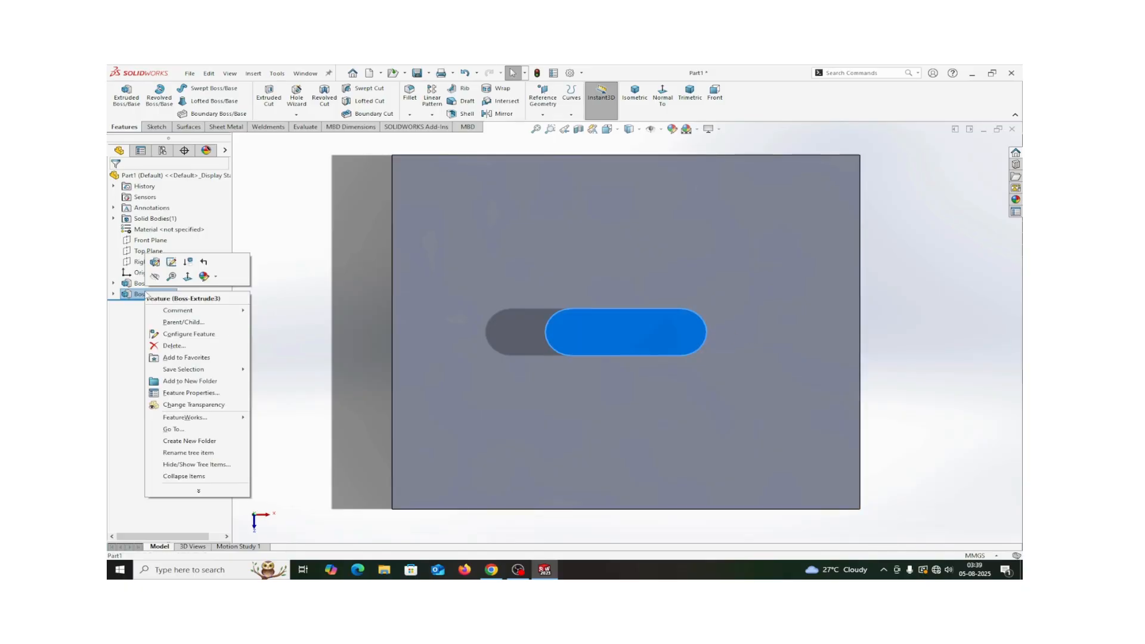
left_click(151, 352)
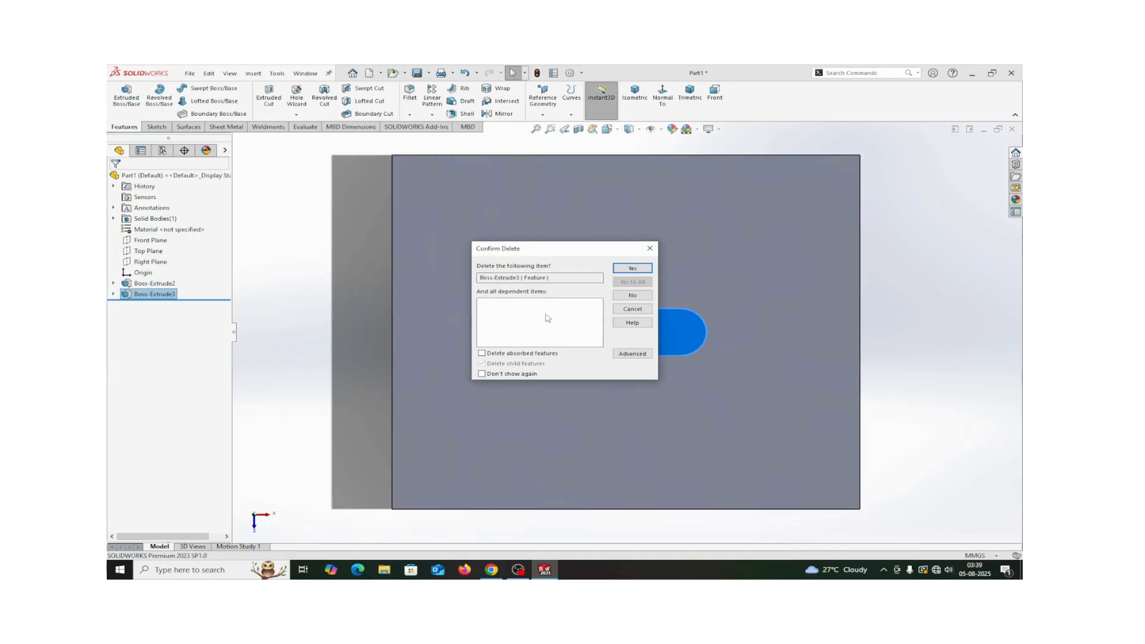
left_click(626, 269)
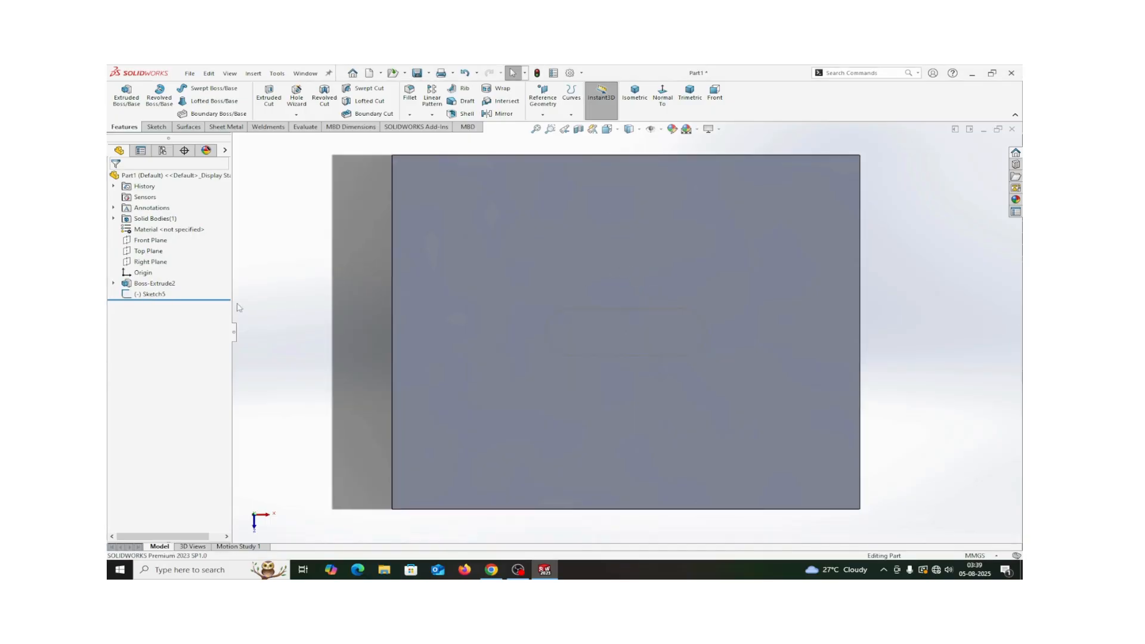
right_click(150, 294)
left_click(173, 362)
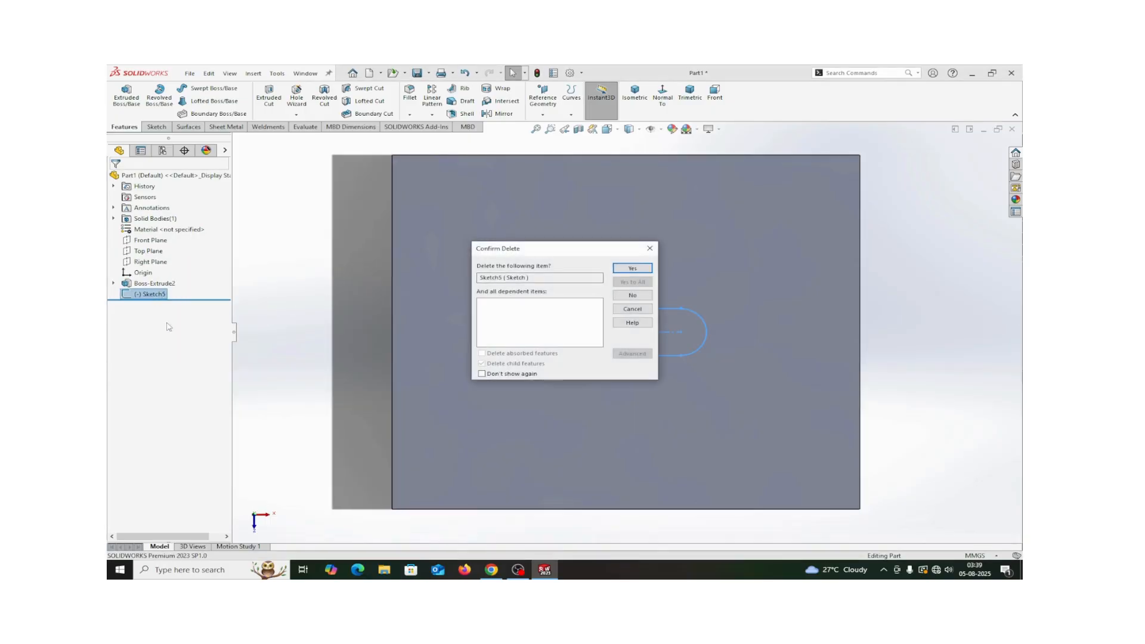
left_click(629, 266)
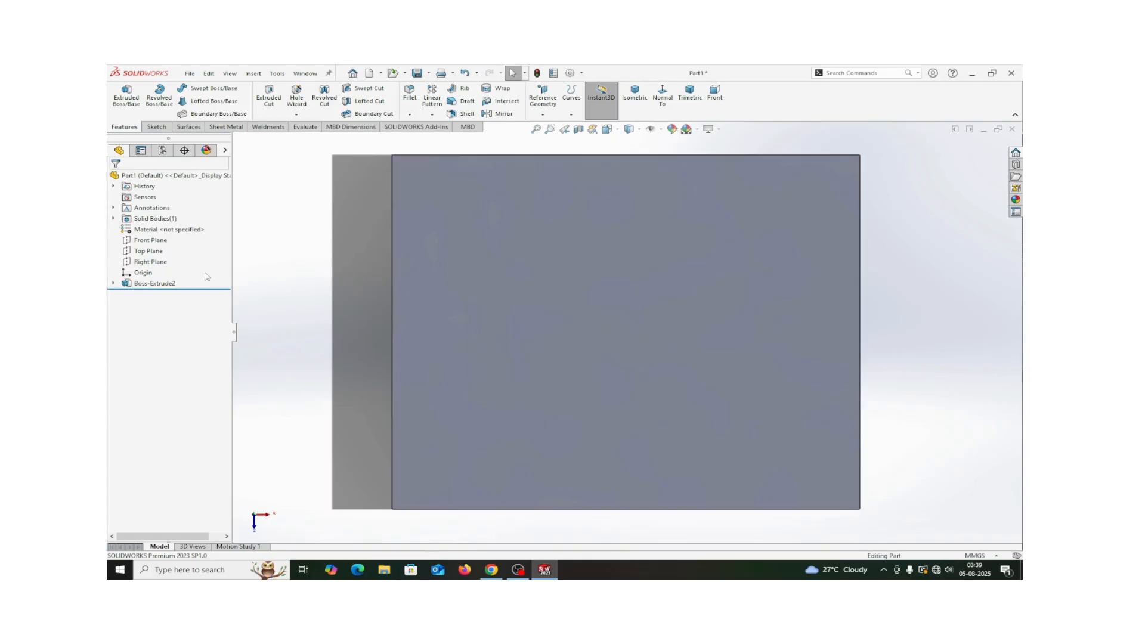
Delete the plate extrusion and its rectangle sketch.
right_click(158, 287)
left_click(157, 325)
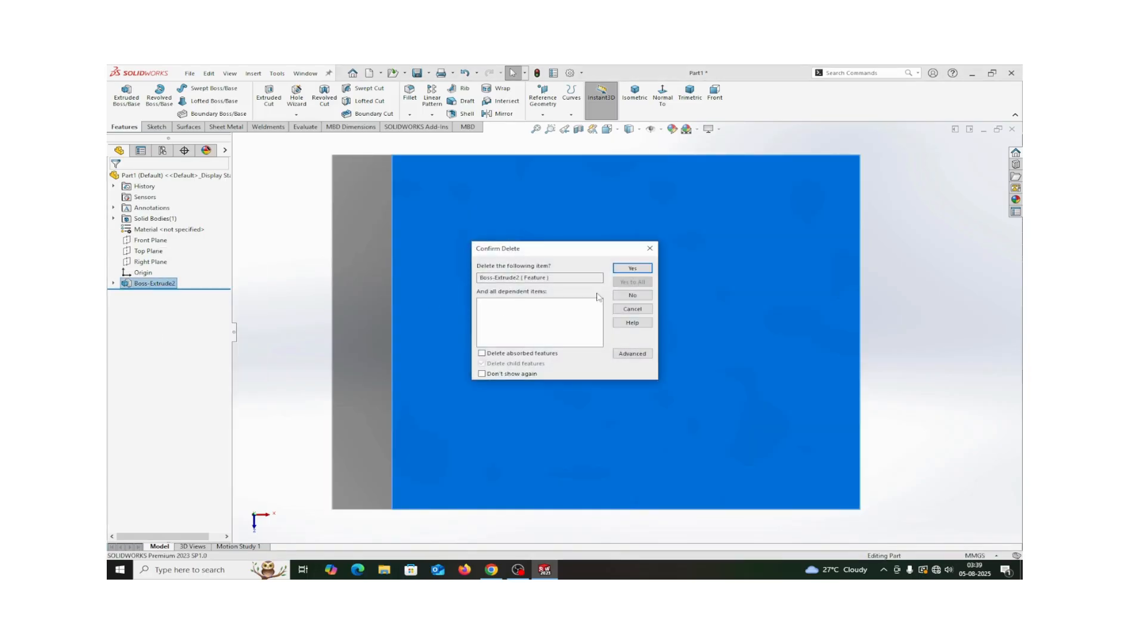
left_click(633, 268)
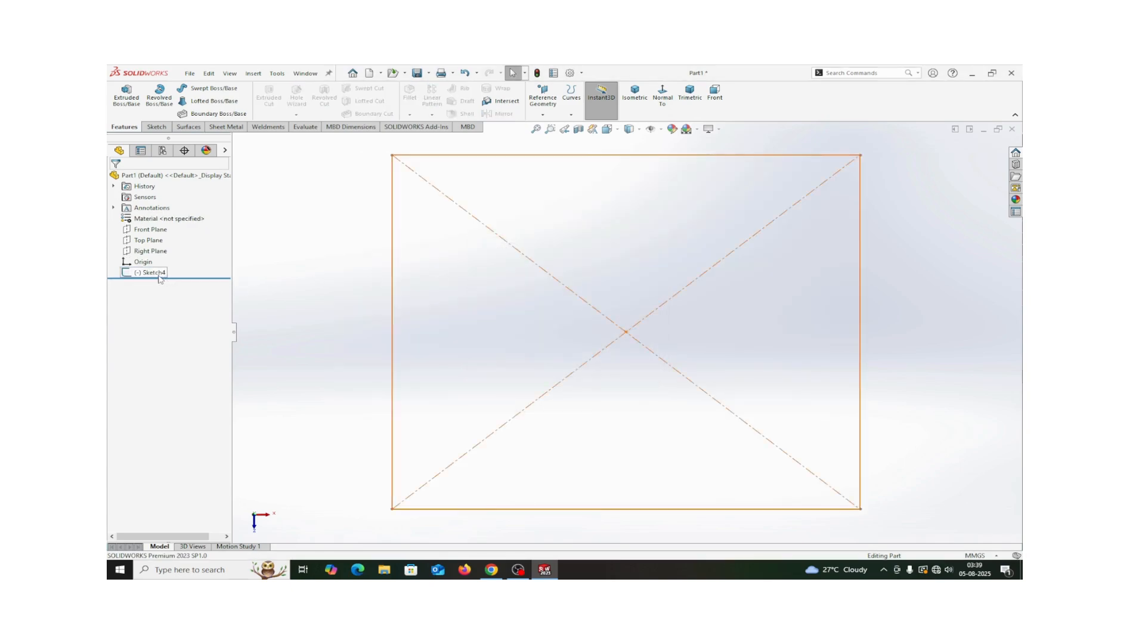
right_click(169, 278)
left_click(173, 347)
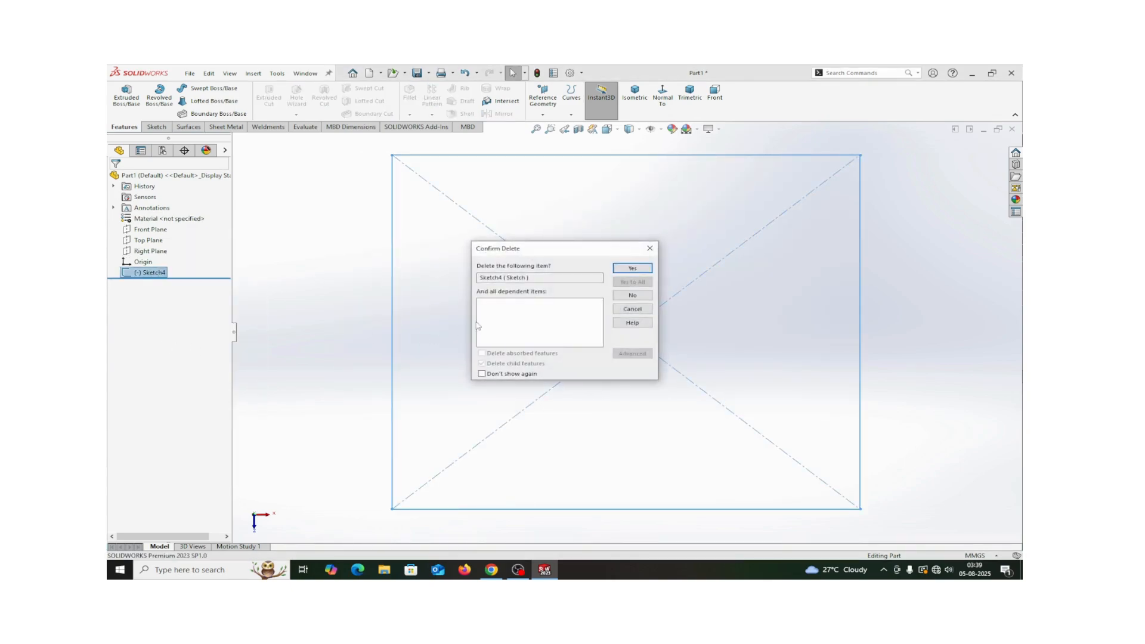
left_click(632, 271)
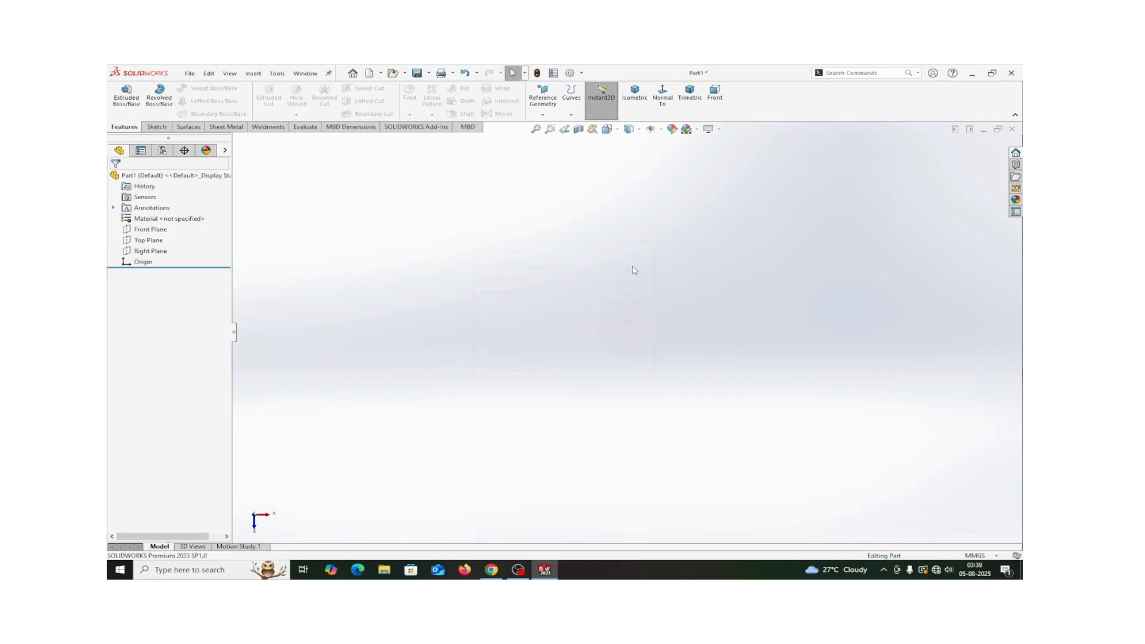
Open the mouse gesture customization settings.
right_click(825, 100)
left_click(857, 155)
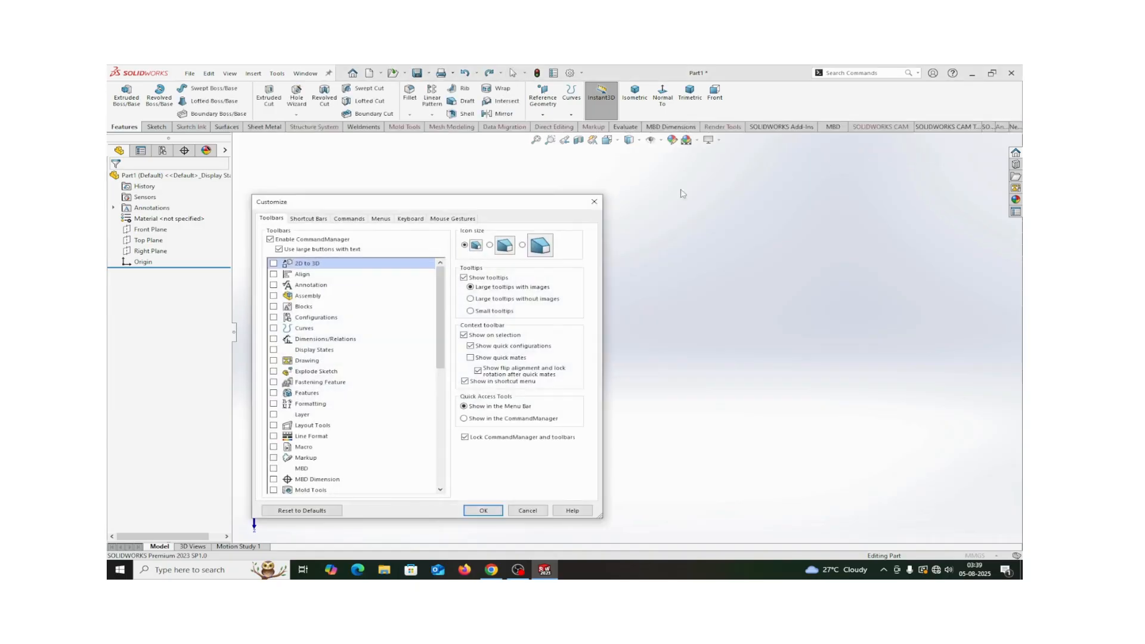
left_click(443, 220)
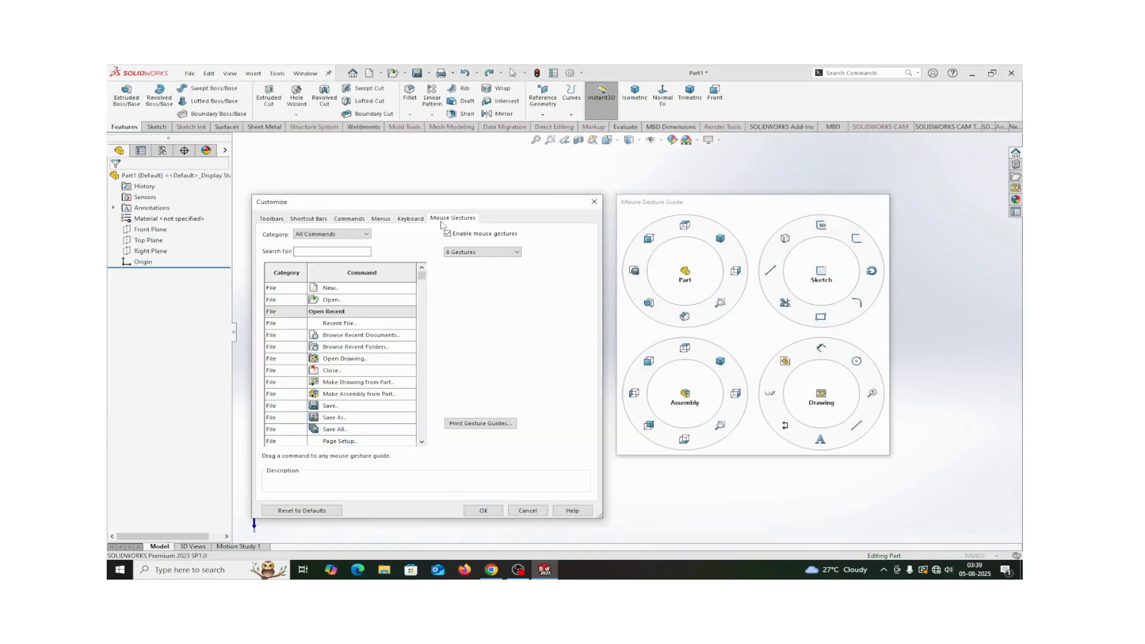
Try the mouse gesture guide with 4, 8 and 12 gestures, and set it back to 8 gestures.
left_click(483, 253)
left_click(463, 282)
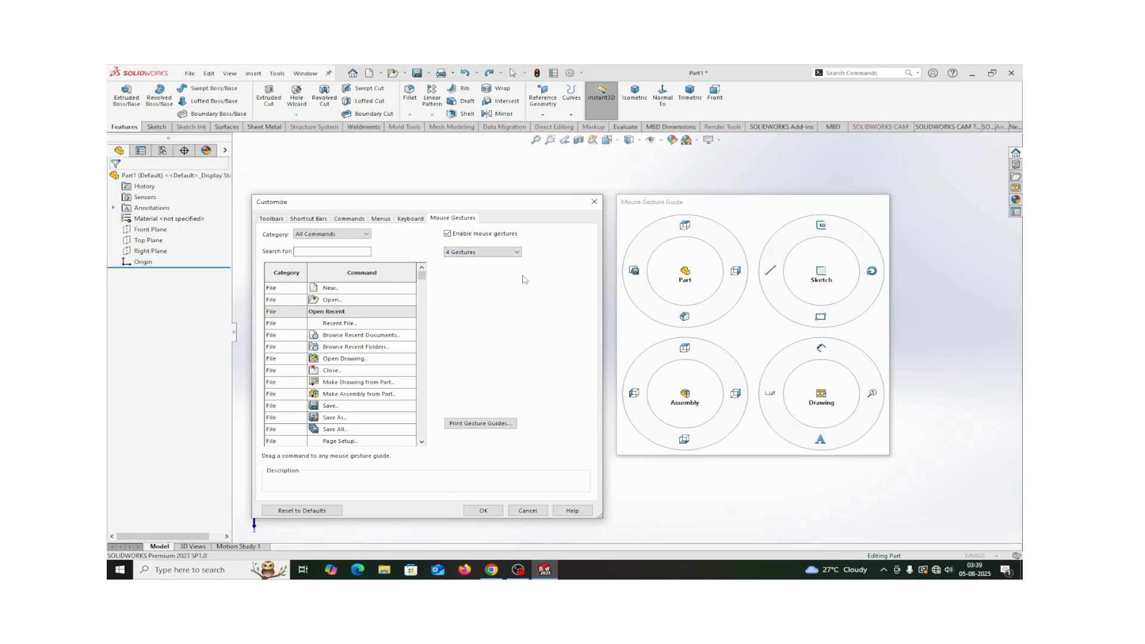
left_click(517, 253)
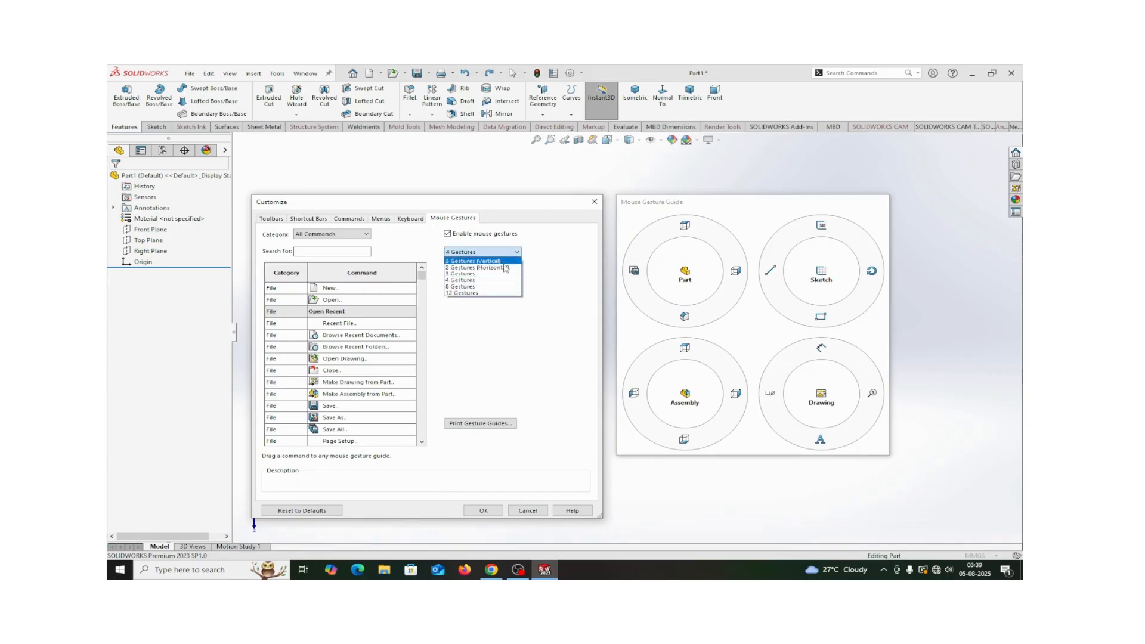
left_click(480, 287)
left_click(495, 253)
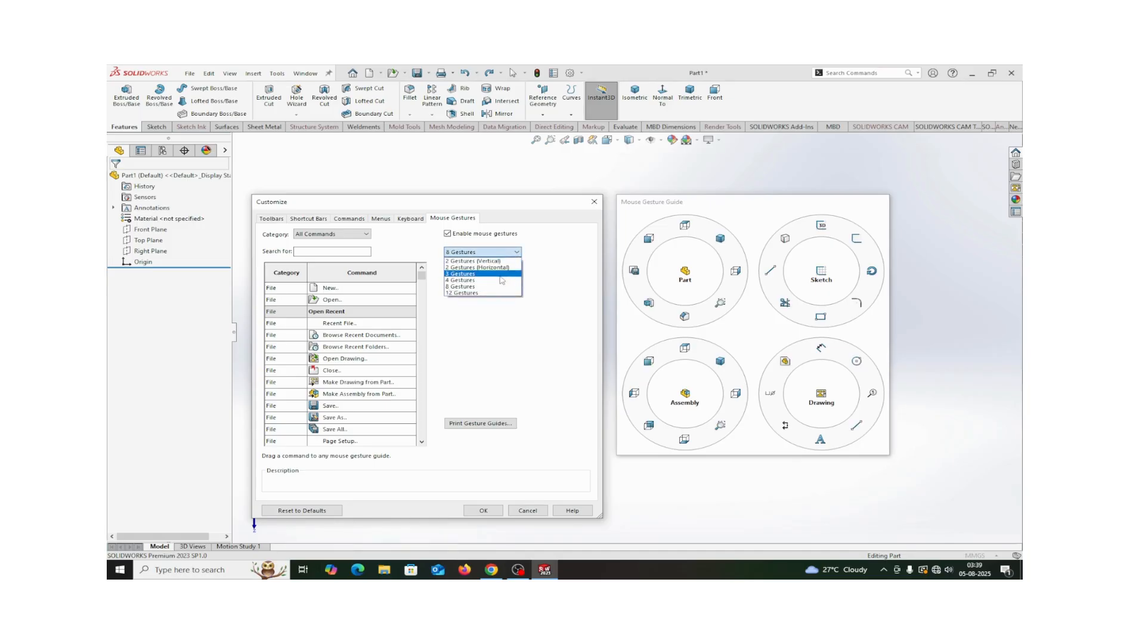
left_click(483, 293)
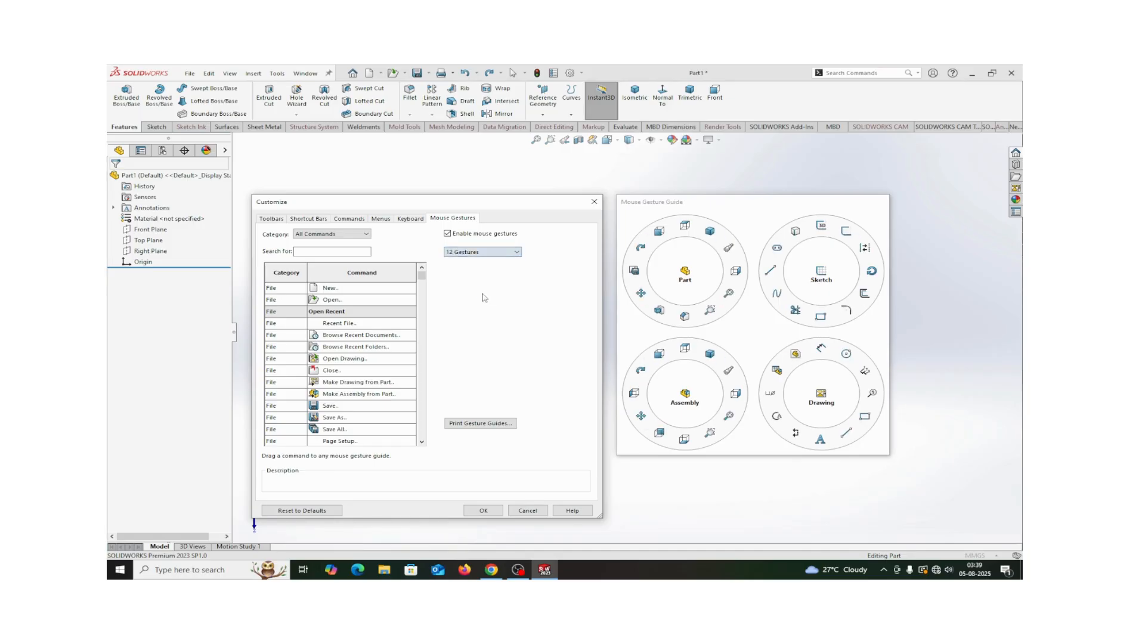
left_click(492, 252)
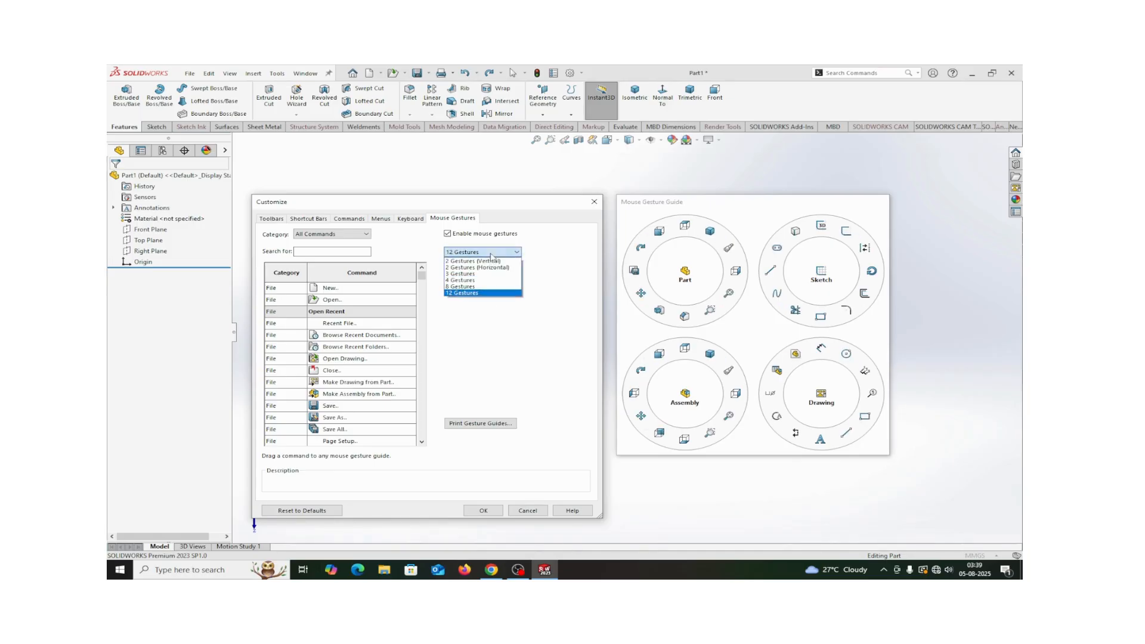
left_click(464, 287)
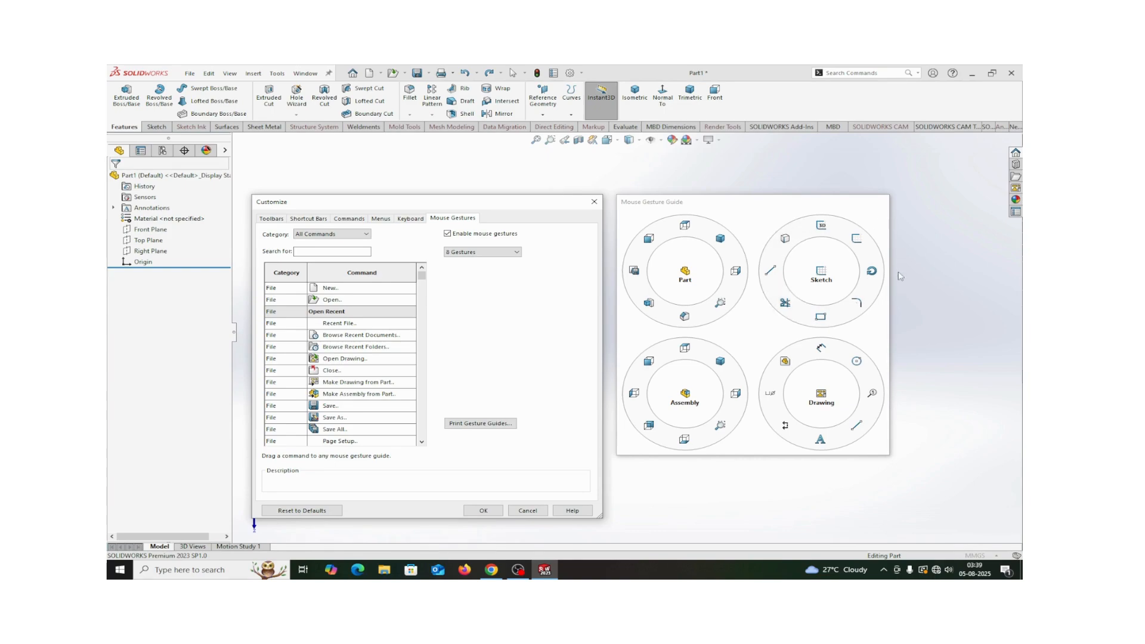
Remove the 3D Sketch command and the lower-left command from the Sketch mouse gesture guide.
left_click_drag(783, 310, 934, 332)
left_click_drag(823, 228, 971, 242)
Search the gesture commands for "sketch" and assign 3D Sketch to the empty top slot of the Sketch guide.
type("s")
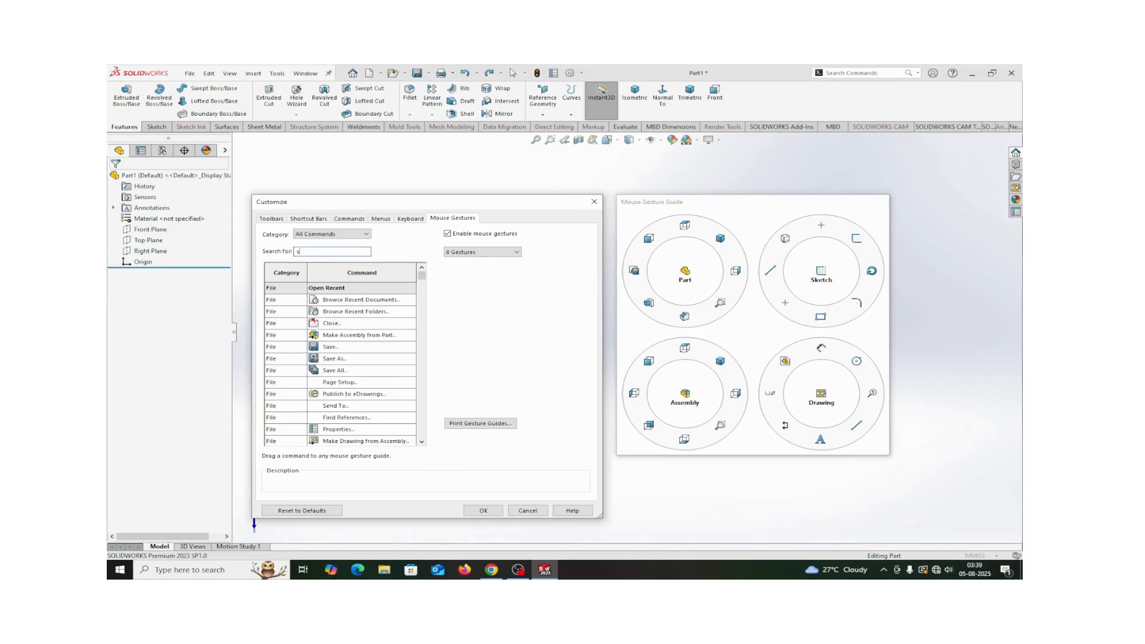
type("ketch")
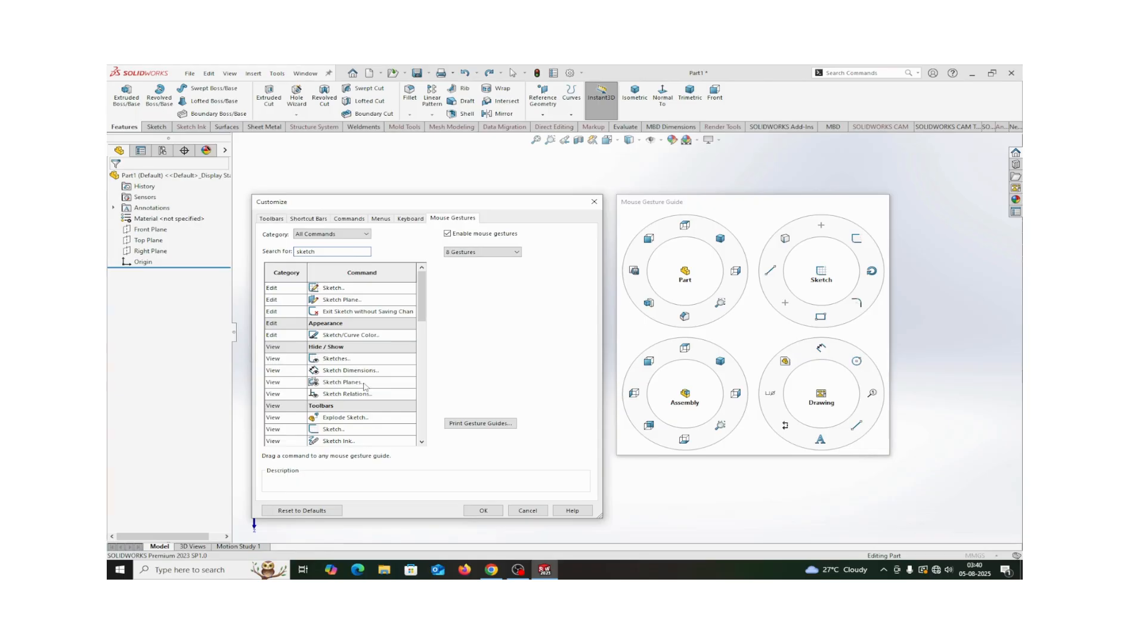
scroll(366, 386, "down", 1)
scroll(366, 387, "up", 1)
scroll(356, 413, "down", 5)
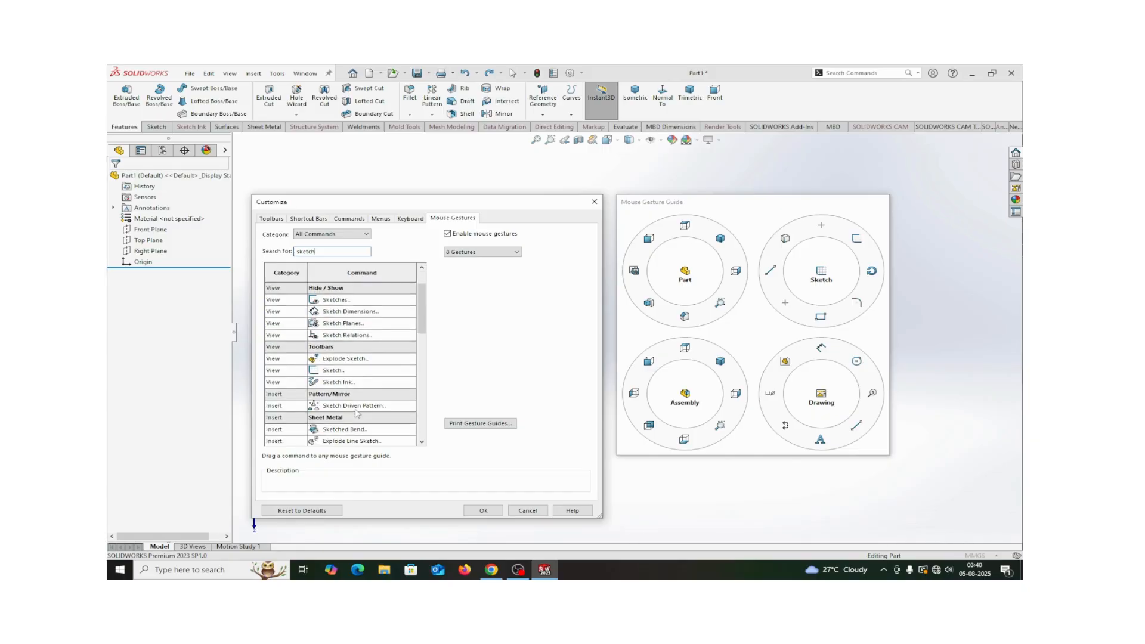
scroll(356, 413, "down", 2)
mouse_move(345, 444)
left_mouse_down()
mouse_move(674, 325)
mouse_move(830, 250)
mouse_move(831, 233)
left_mouse_up()
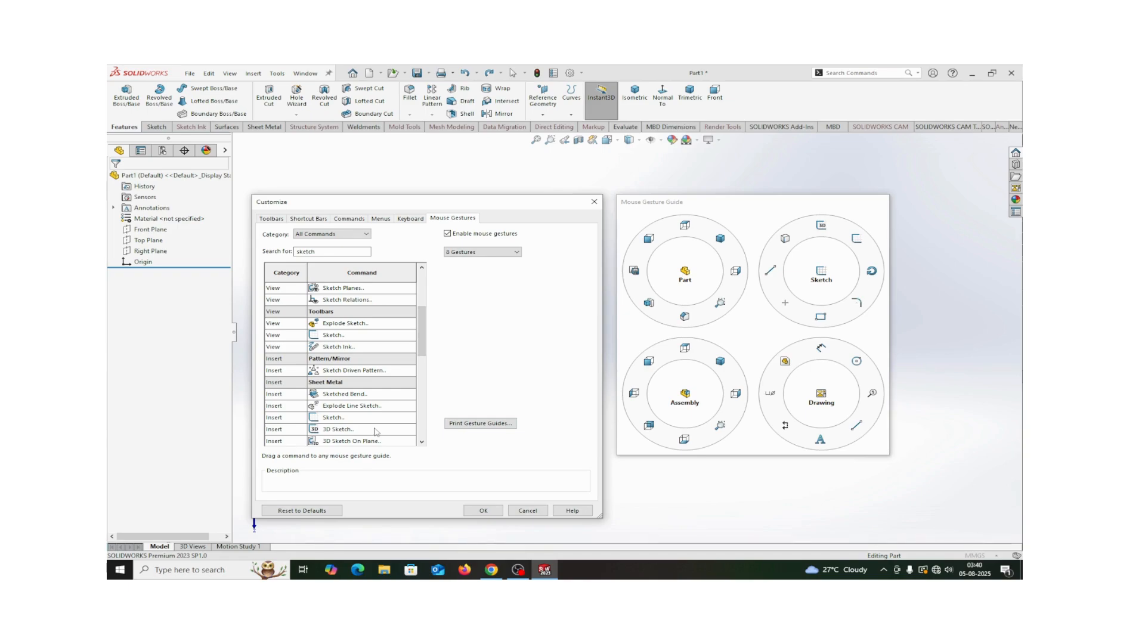
Assign the Sketch Dimensions command to the empty lower-left slot of the Sketch mouse gesture guide and apply the customization.
scroll(367, 425, "down", 1)
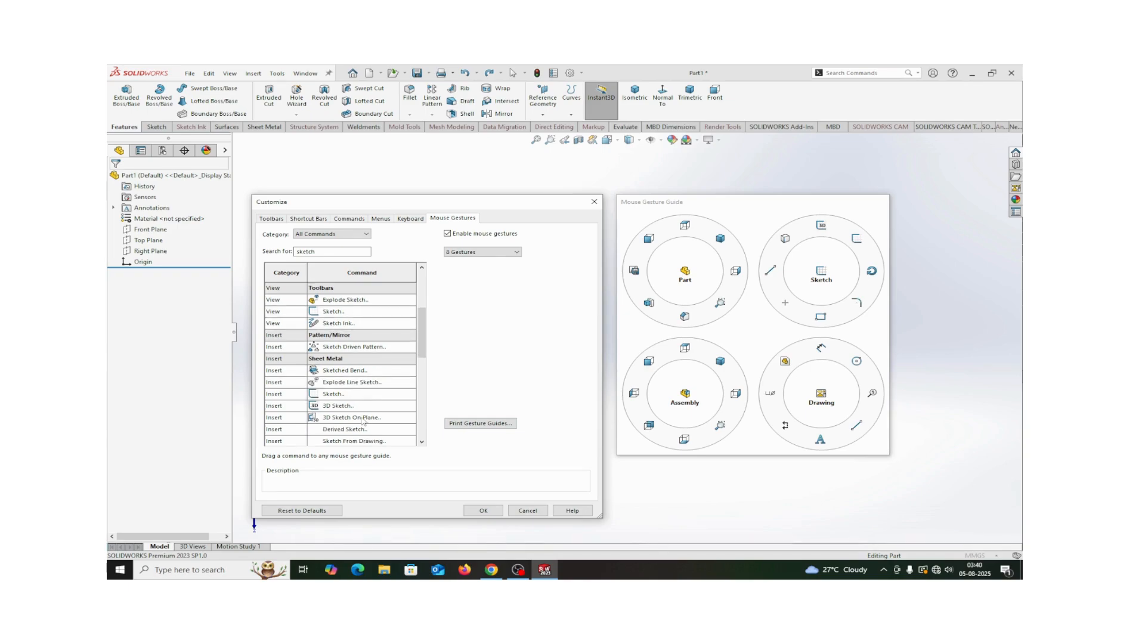
scroll(363, 421, "down", 1)
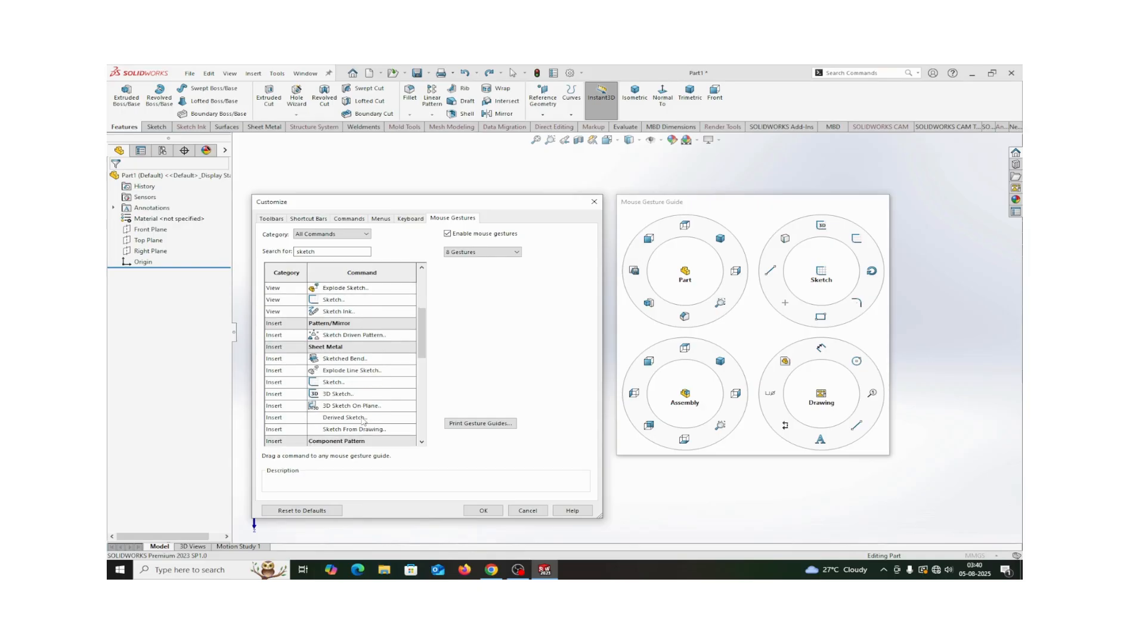
scroll(363, 420, "down", 2)
scroll(363, 421, "up", 1)
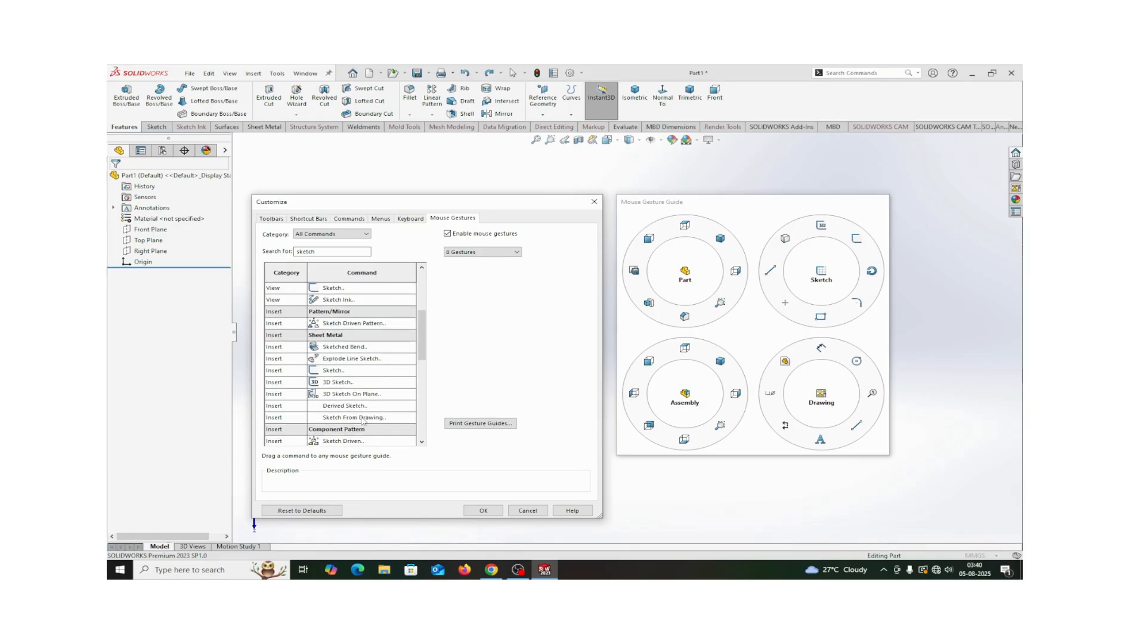
scroll(363, 420, "up", 1)
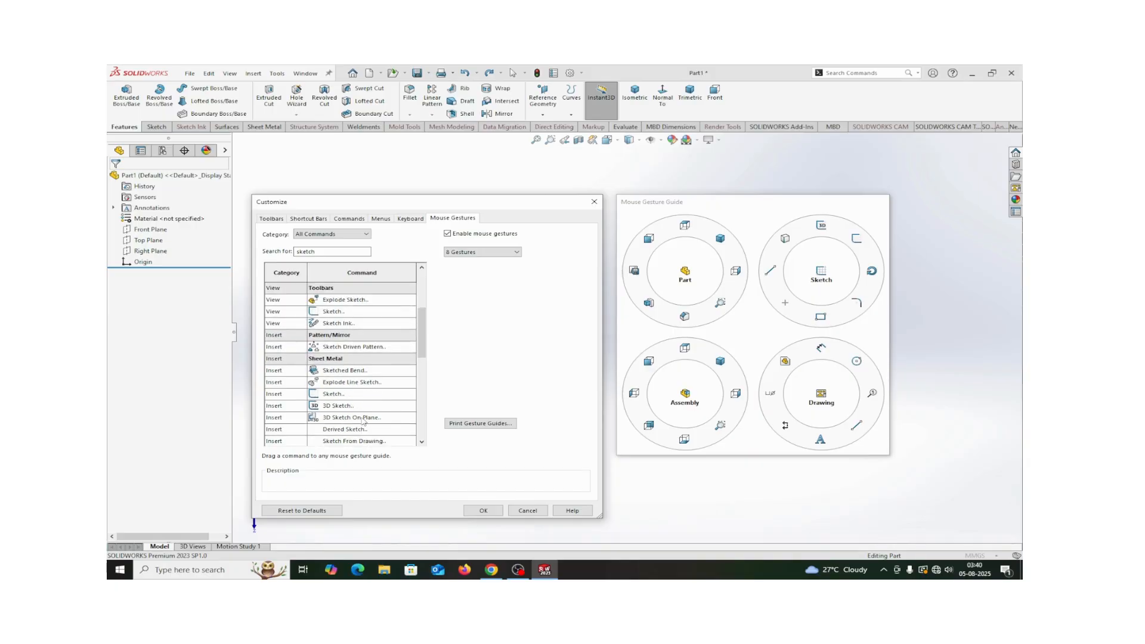
scroll(363, 421, "up", 1)
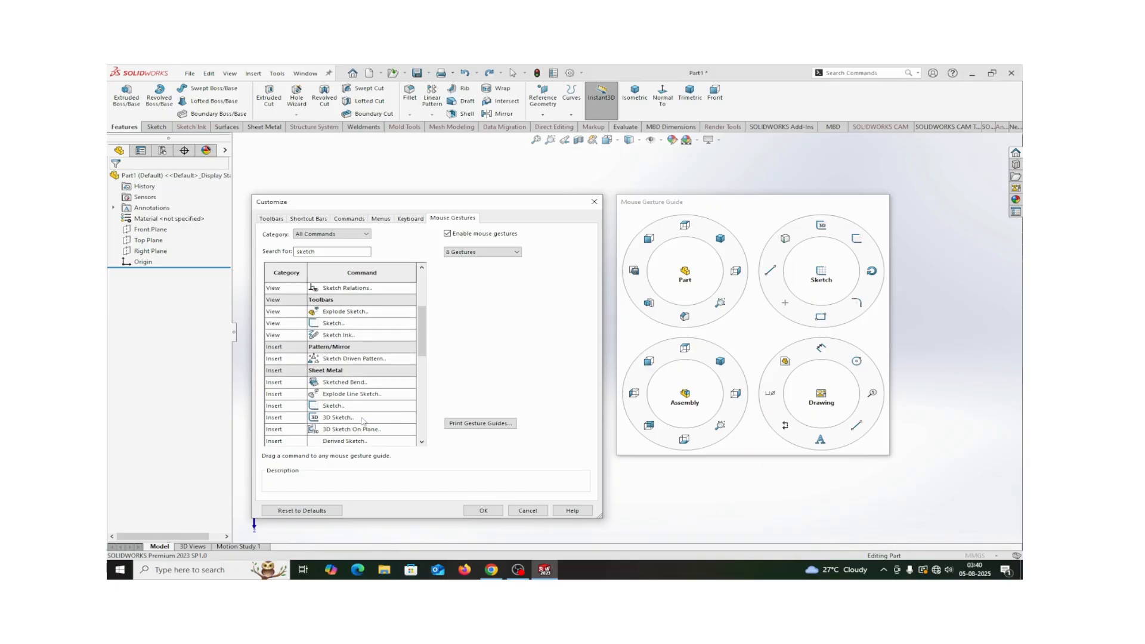
scroll(363, 420, "down", 1)
scroll(363, 421, "up", 3)
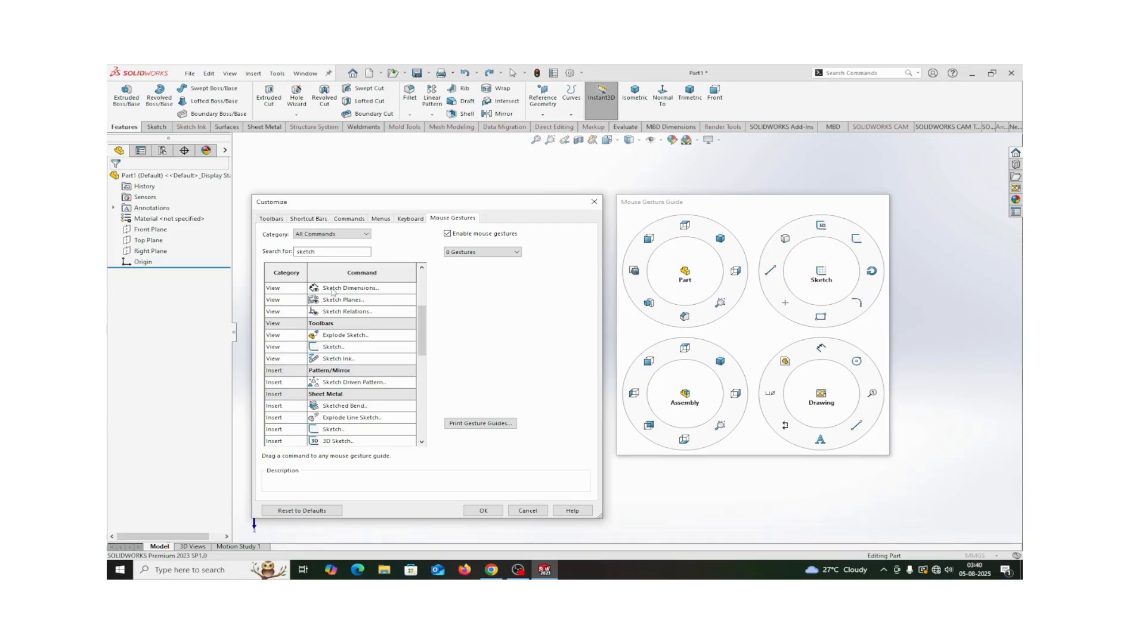
left_click_drag(333, 290, 785, 307)
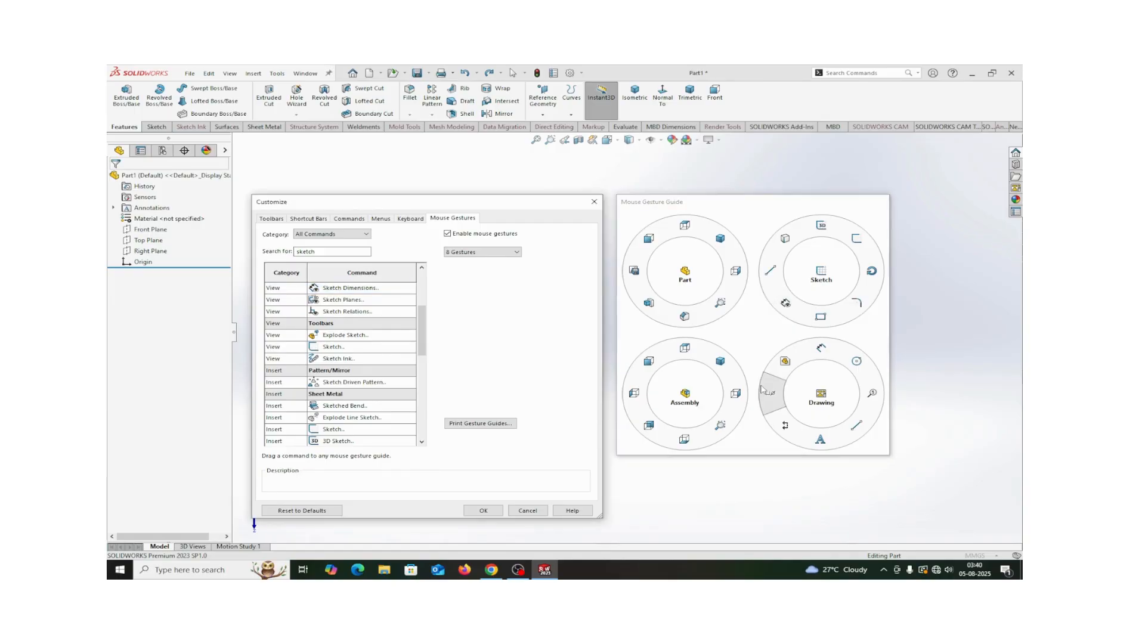
left_click(493, 511)
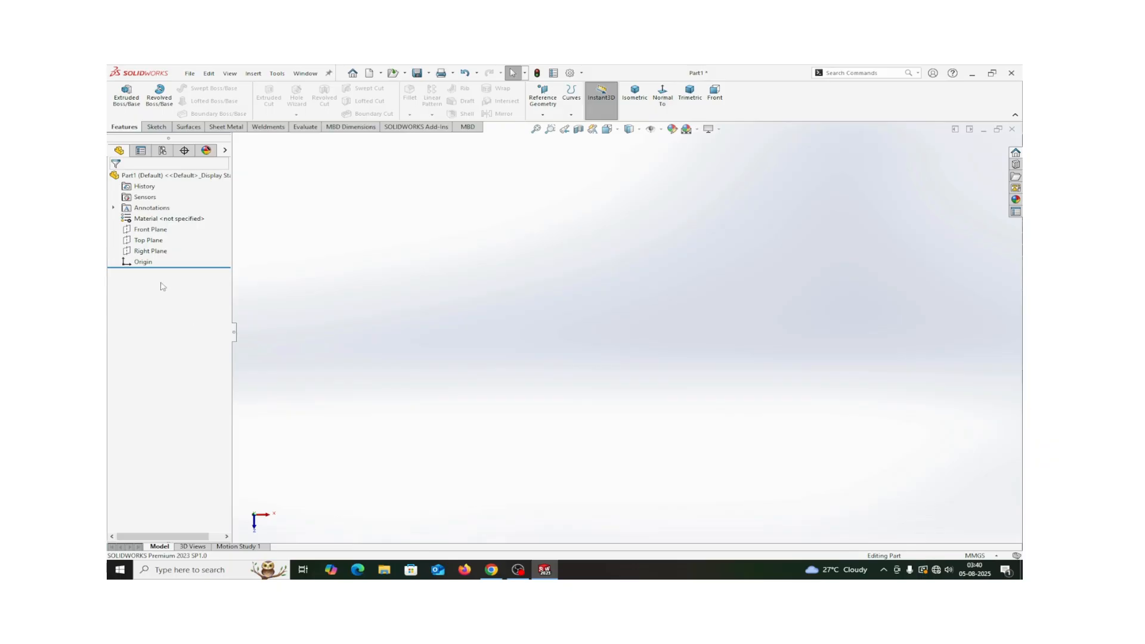
Sketch a circle about 91 mm in diameter on the Top Plane, centred on the origin.
left_click(149, 240)
left_click(156, 228)
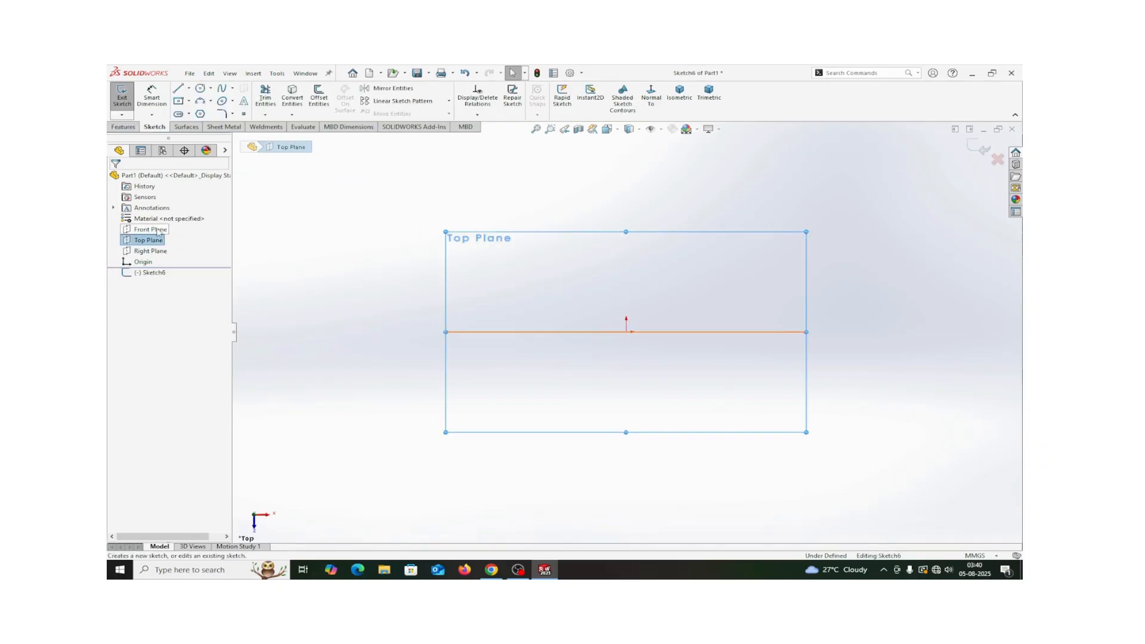
left_click(200, 88)
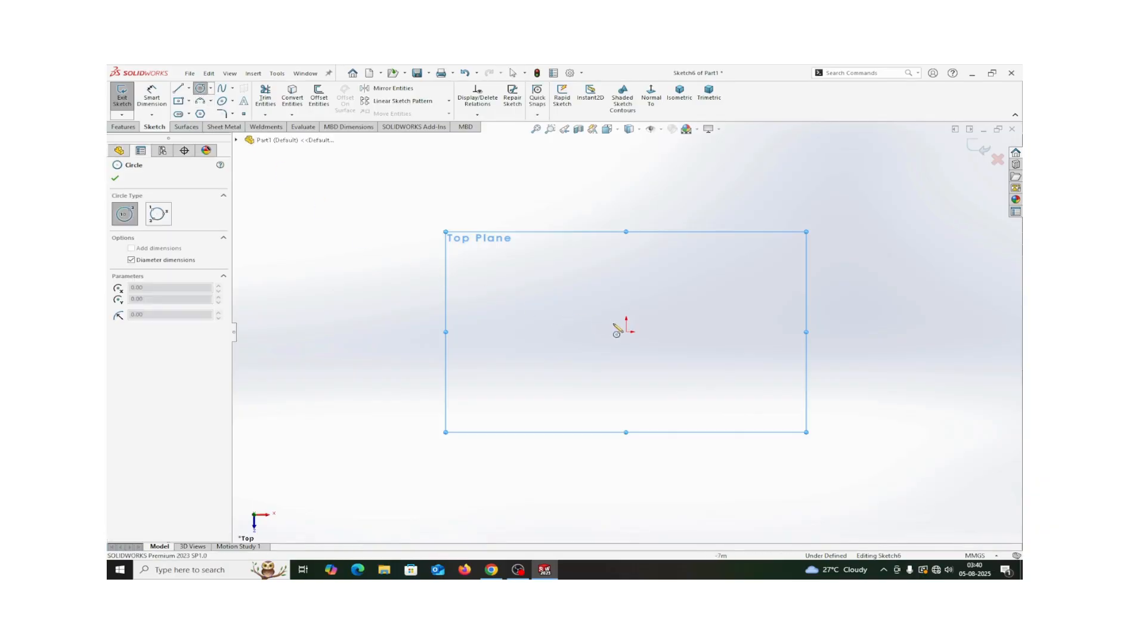
left_click(627, 332)
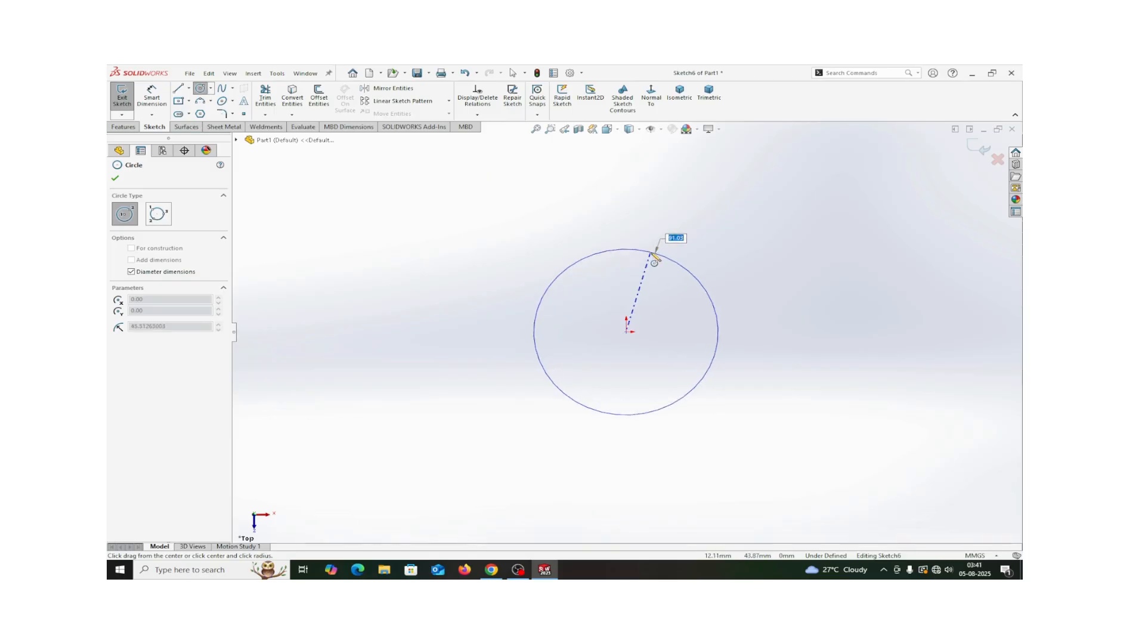
left_click(651, 254)
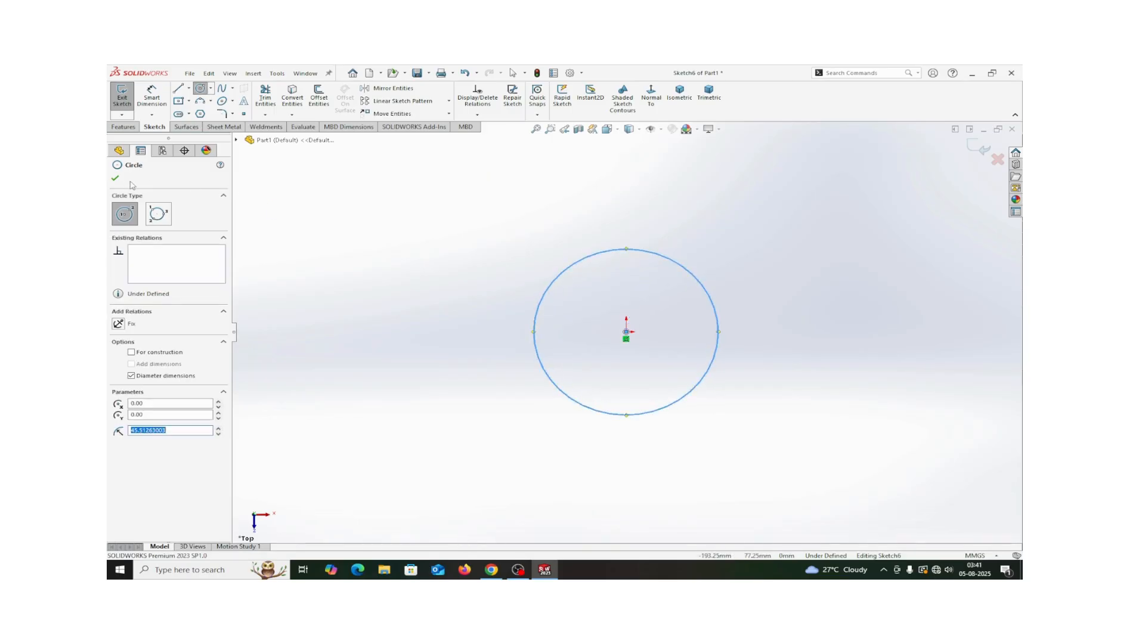
key("Escape")
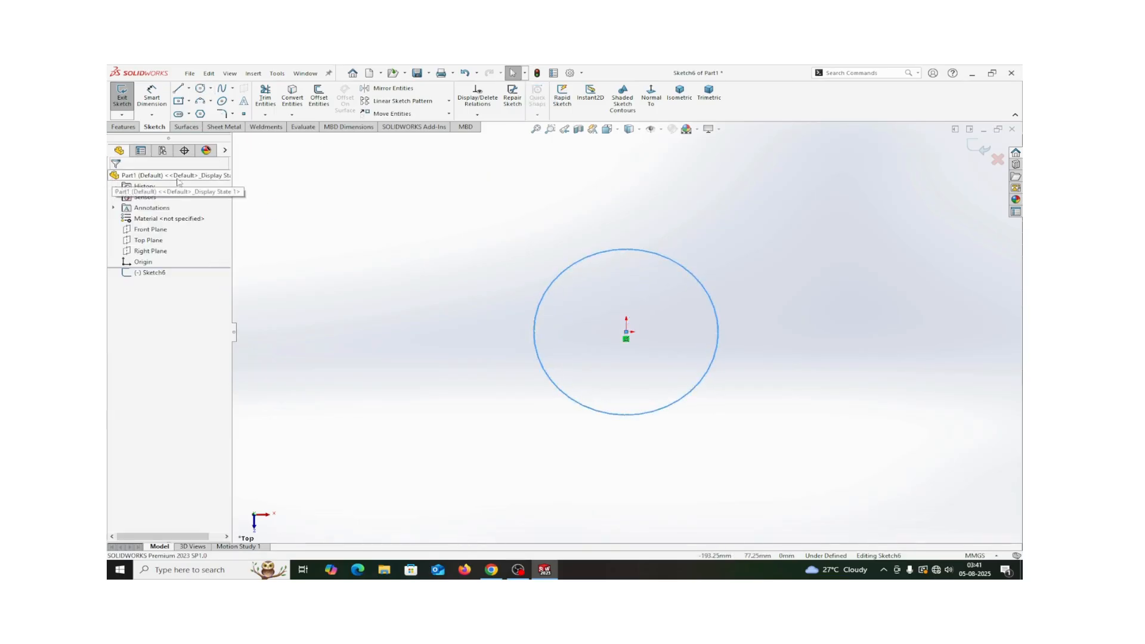
Exit the circle sketch and extrude it as a blind 10 mm boss.
left_click(978, 147)
left_click(127, 100)
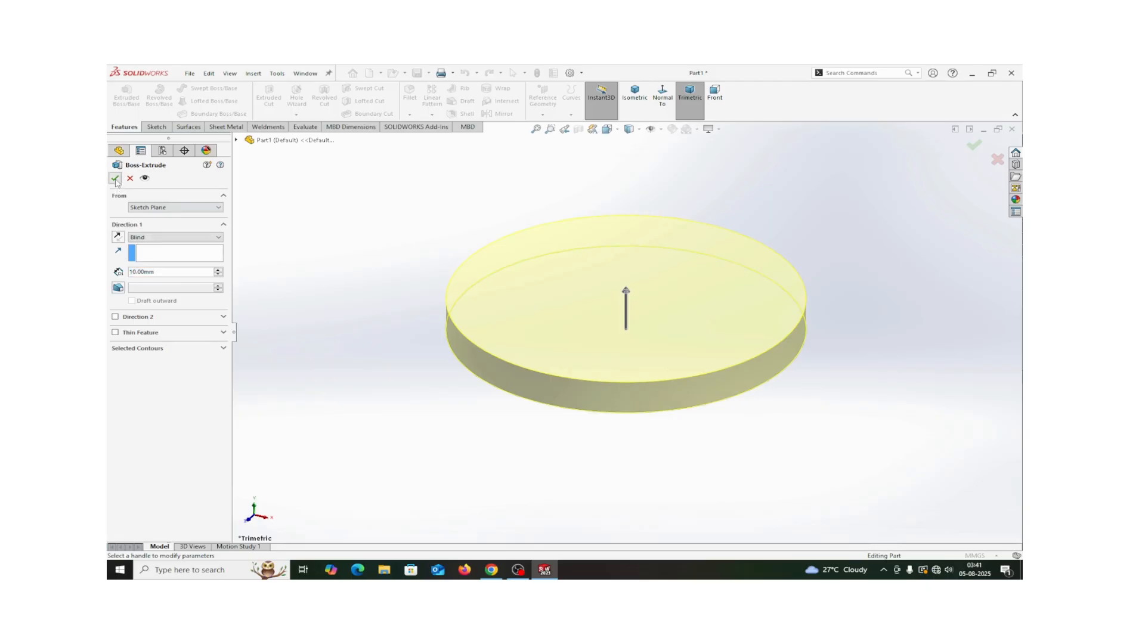
left_click(115, 178)
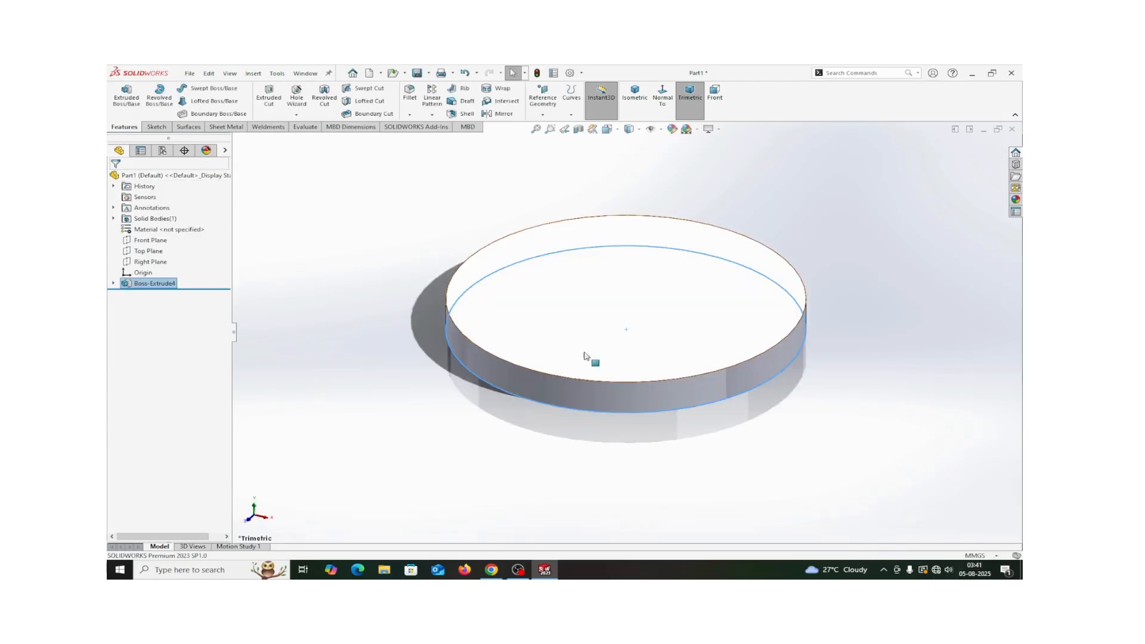
Sketch a corner rectangle about 23 by 20 mm from the origin on the disc's top face, starting the tool with a mouse gesture.
left_click(660, 308)
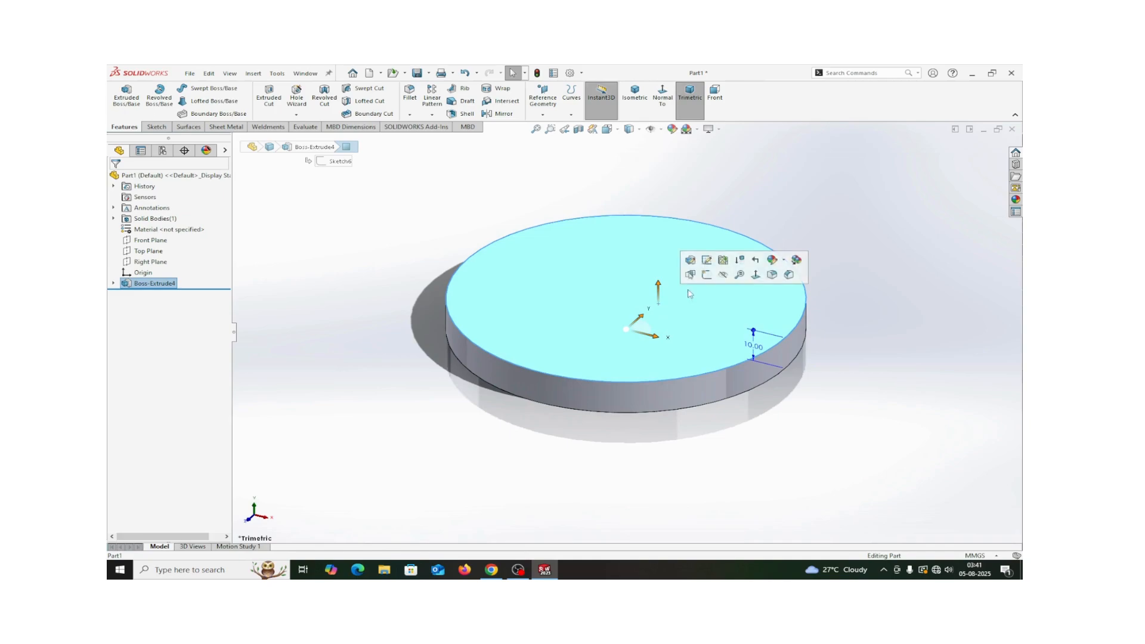
left_click(706, 277)
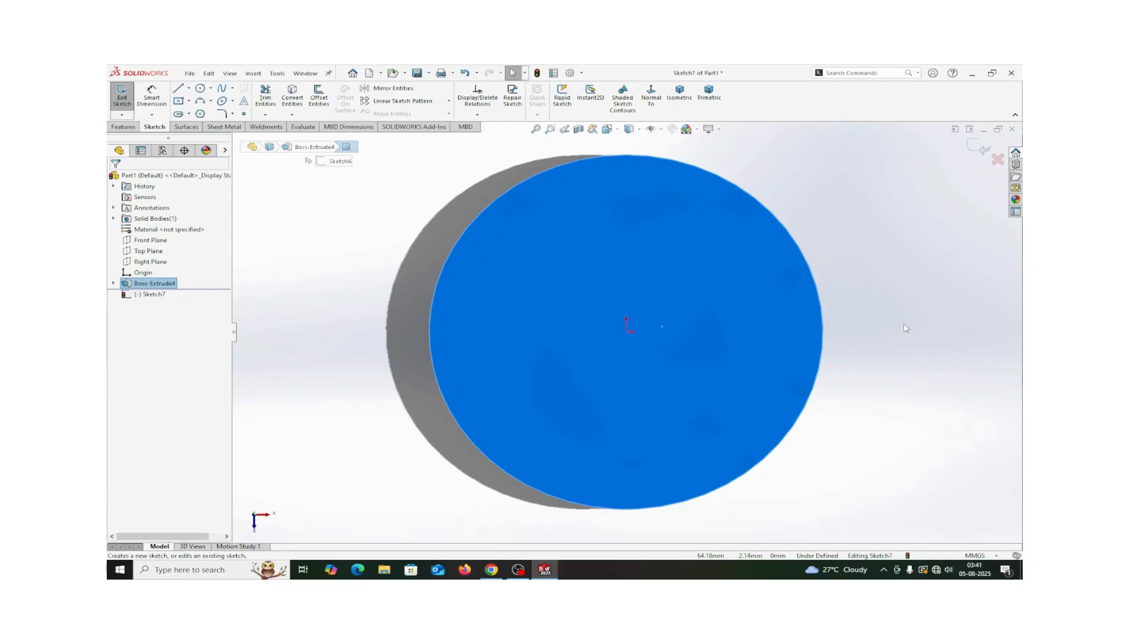
right_click_drag(907, 335, 894, 335)
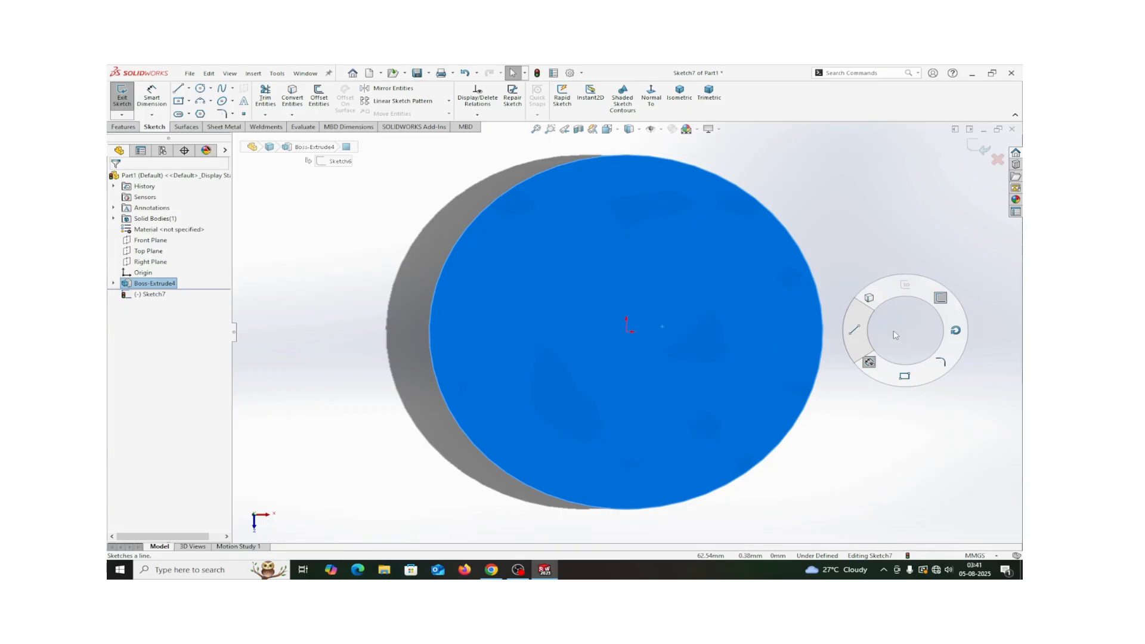
right_click_drag(894, 336, 901, 379)
key("f")
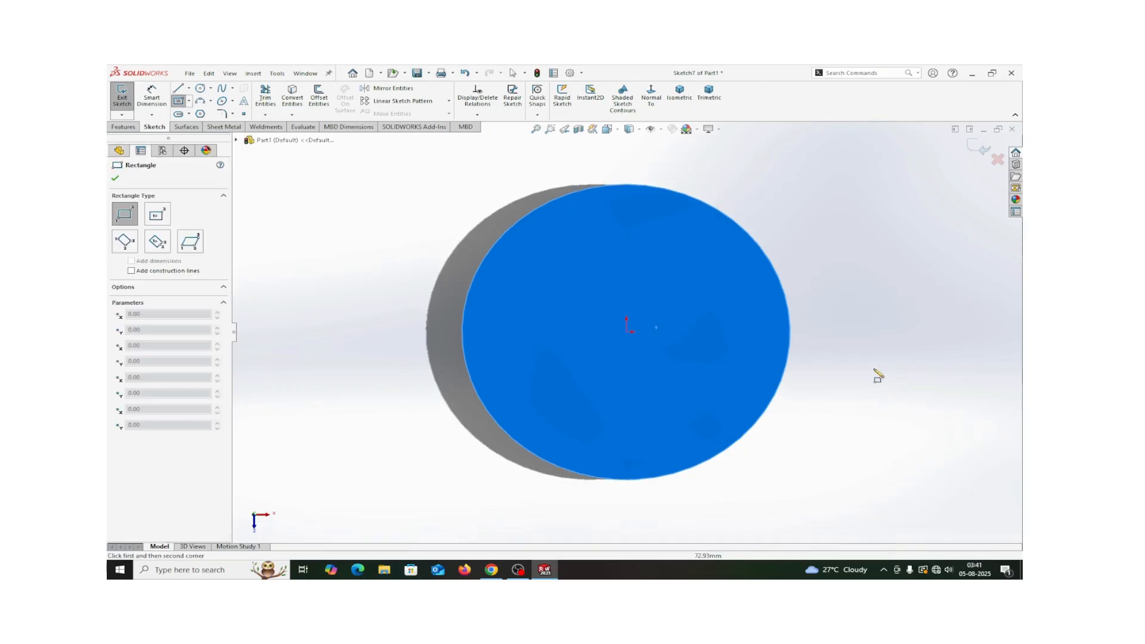
left_click(627, 332)
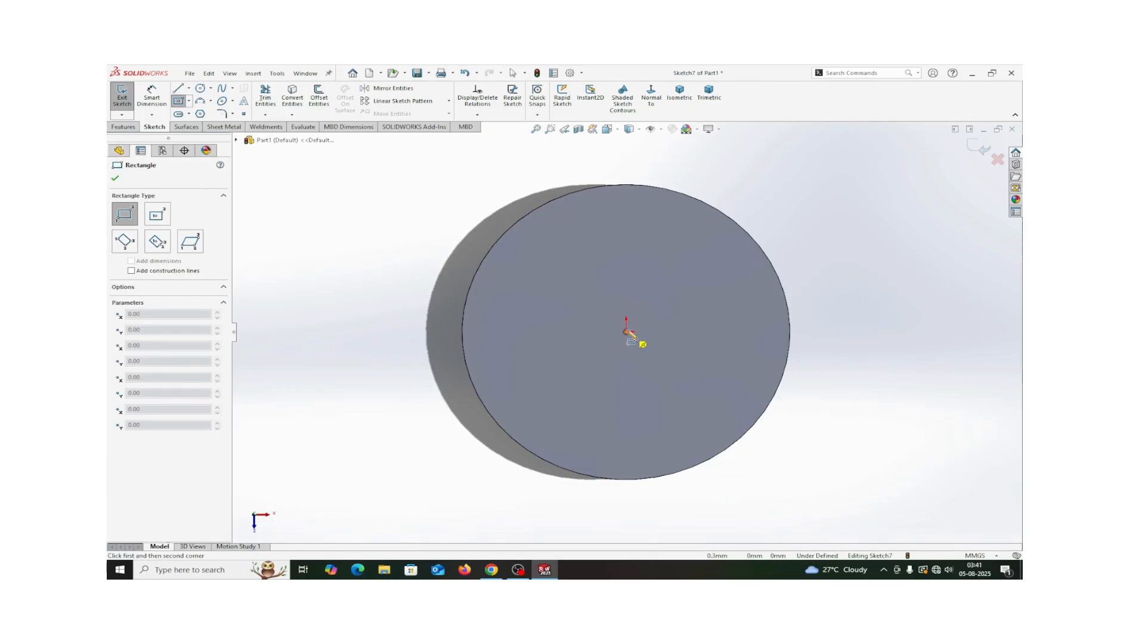
left_click(710, 268)
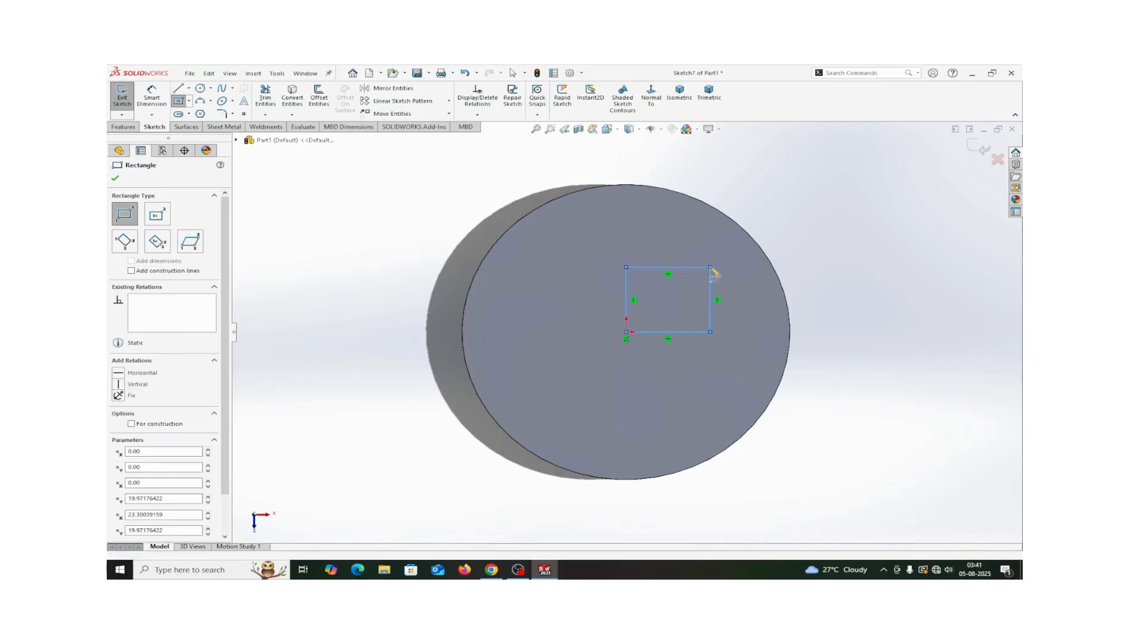
right_click(713, 272)
left_click(732, 276)
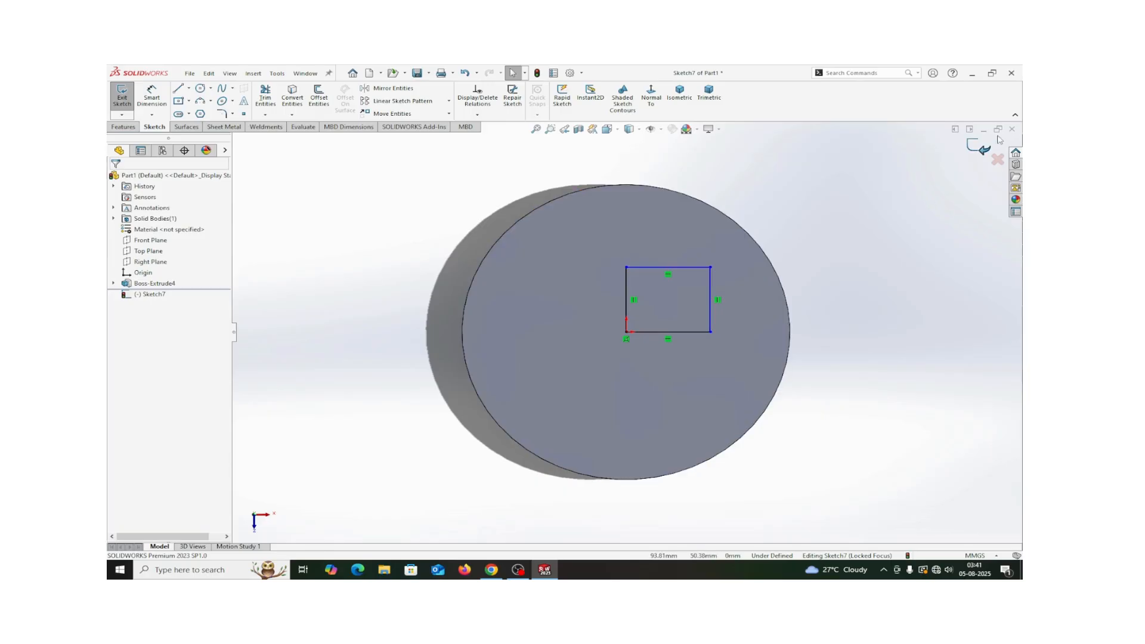
left_click(979, 146)
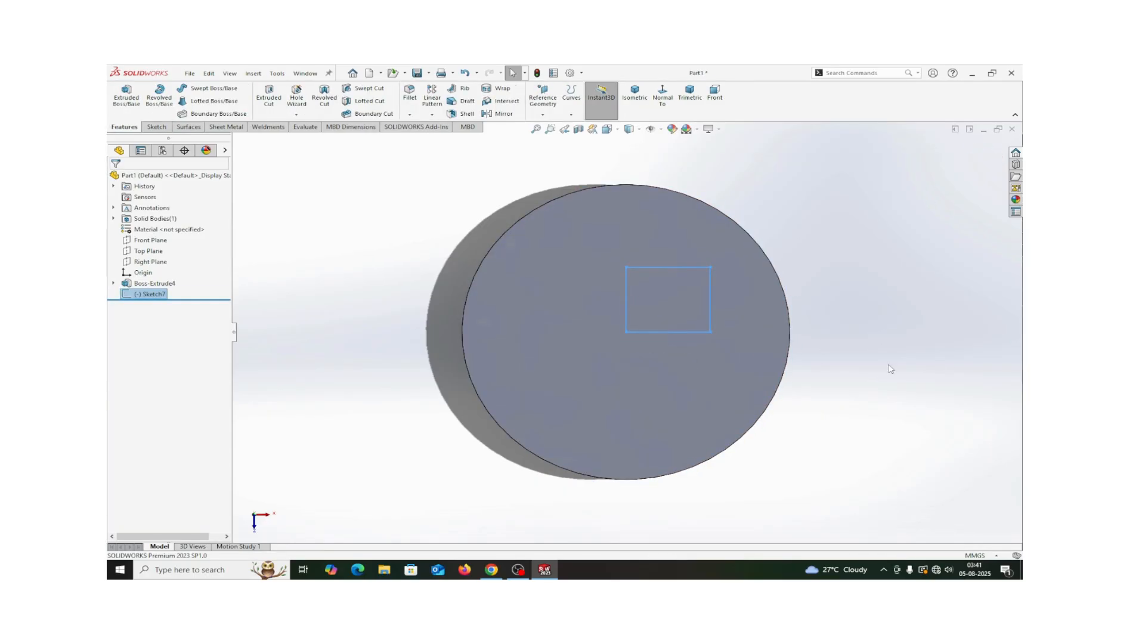
Extrude the rectangle sketch as a blind 10 mm boss merged with the disc.
scroll(890, 369, "down", 2)
right_click_drag(889, 368, 863, 398)
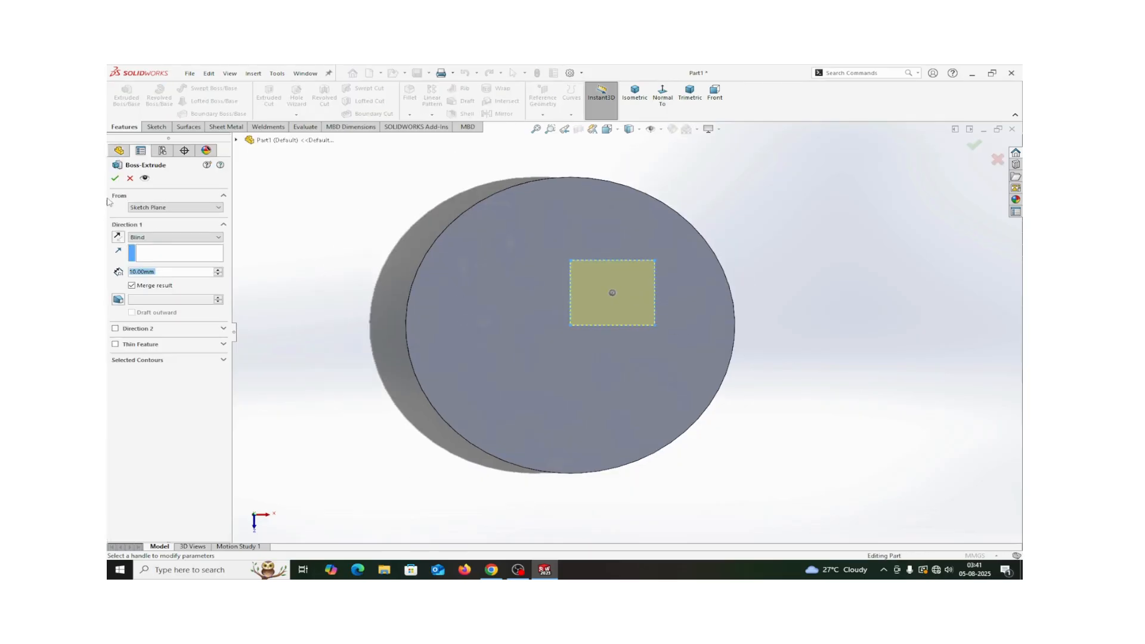
left_click(116, 178)
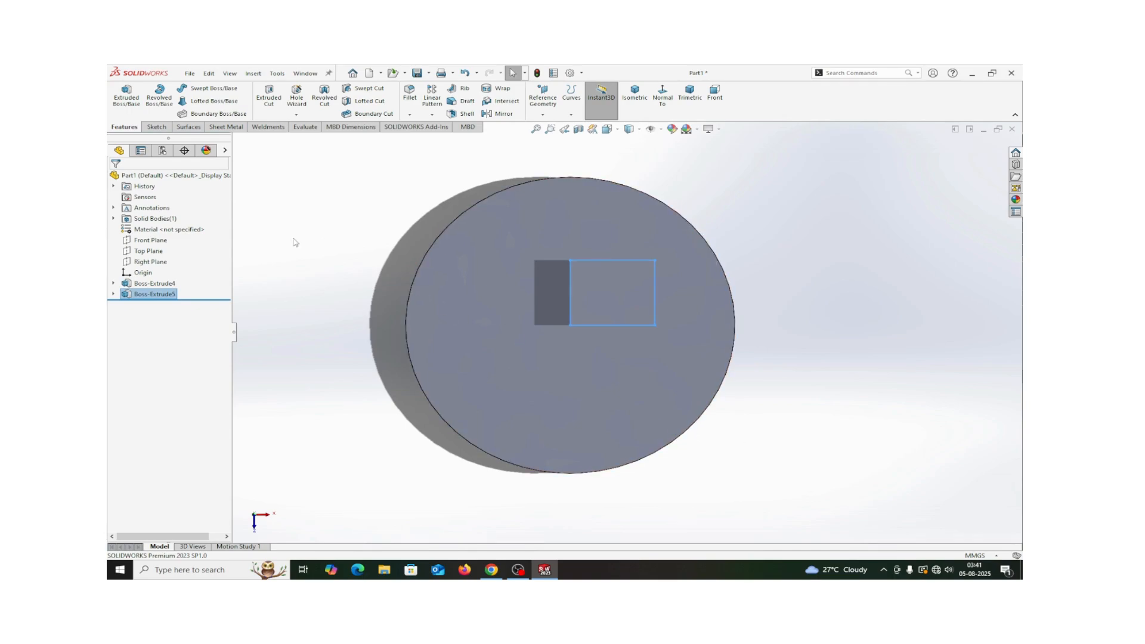
Apply the Rooftop scene and try to add 3 Point Blue to the favorite scenes.
left_click(696, 130)
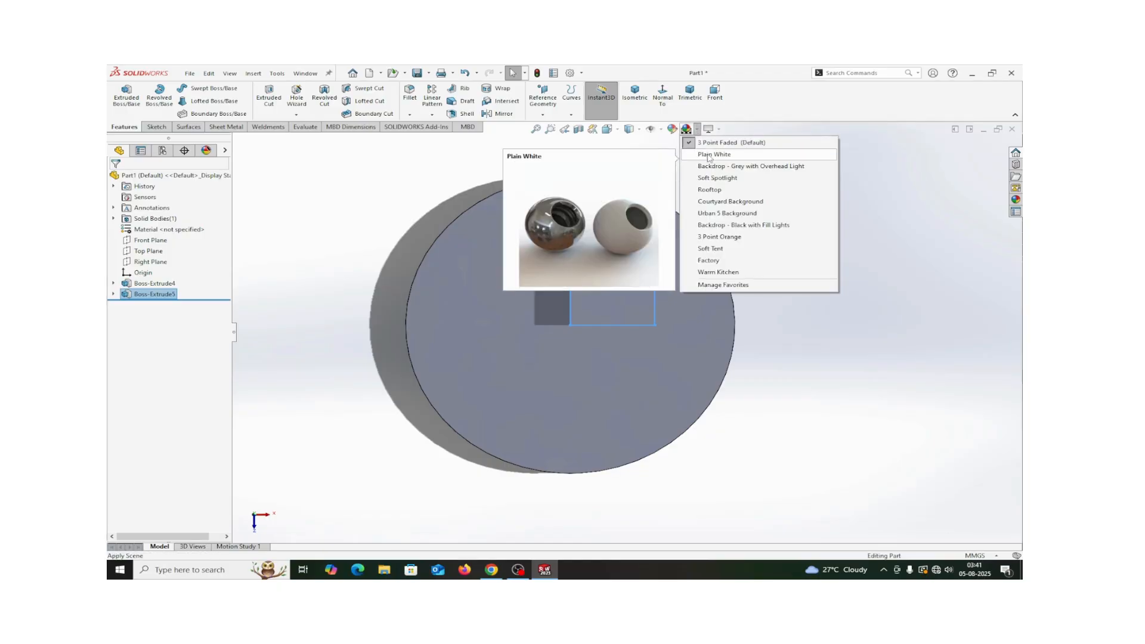
left_click(710, 190)
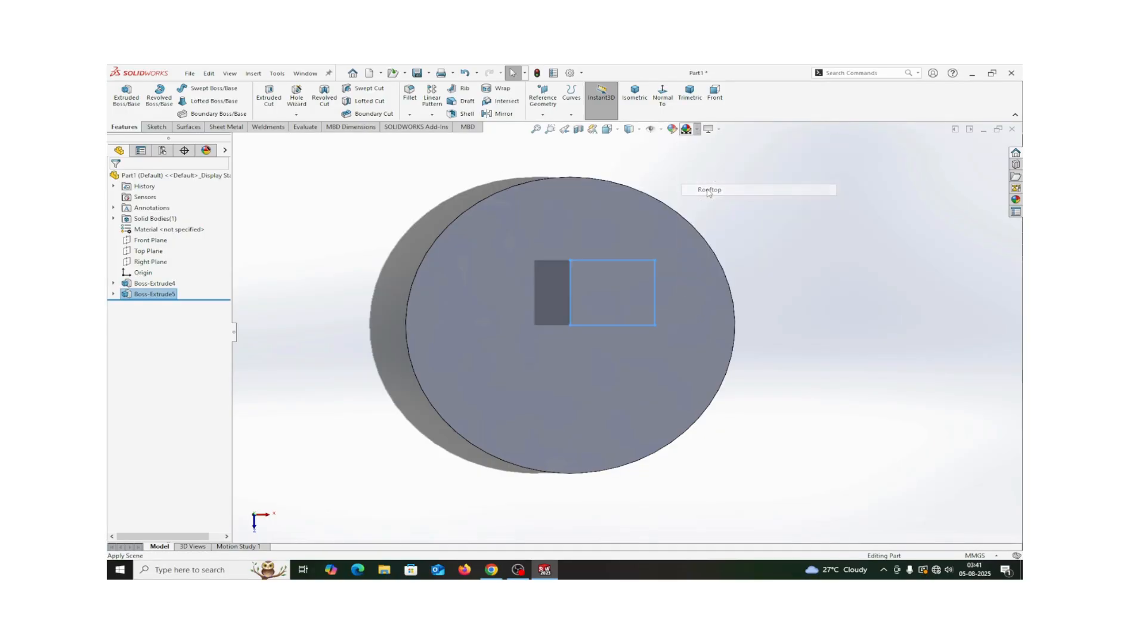
left_click(697, 132)
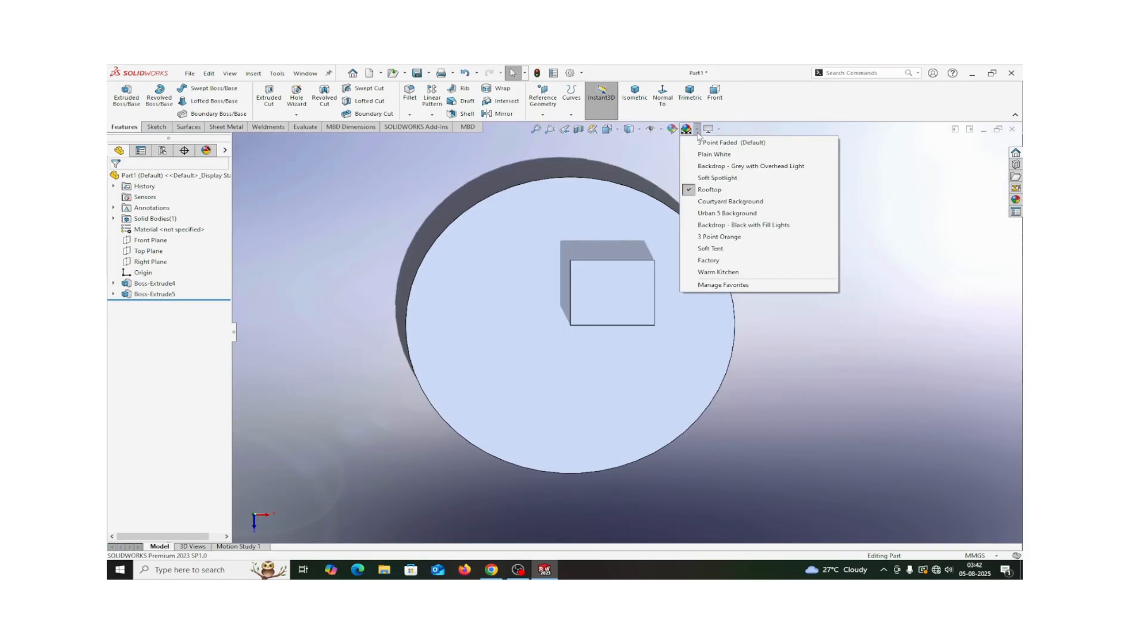
left_click(712, 285)
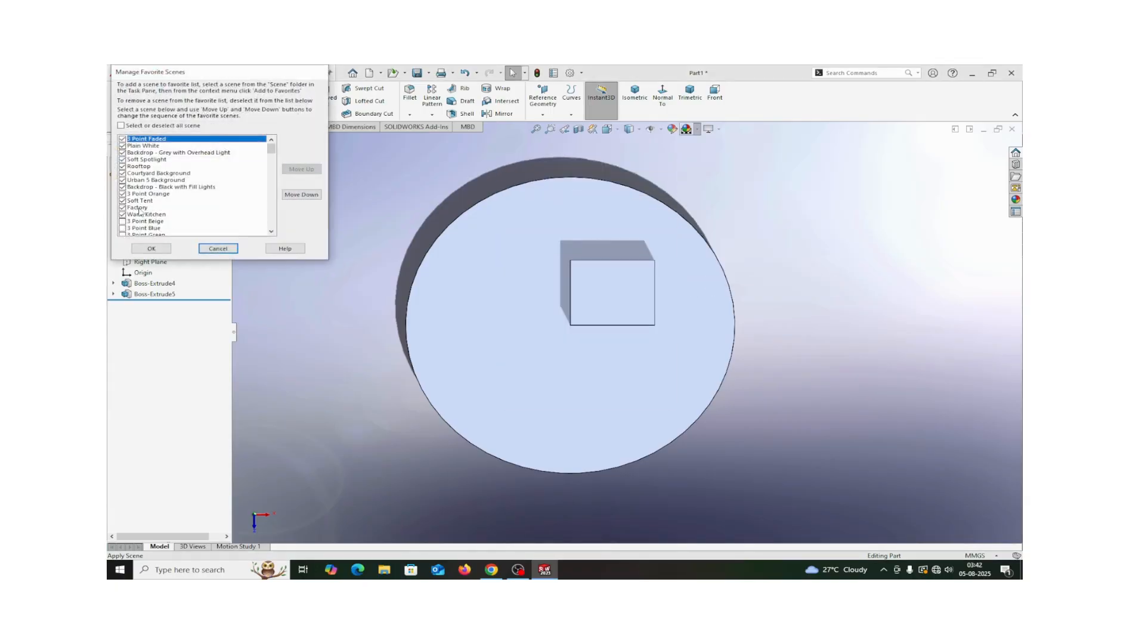
left_click(139, 229)
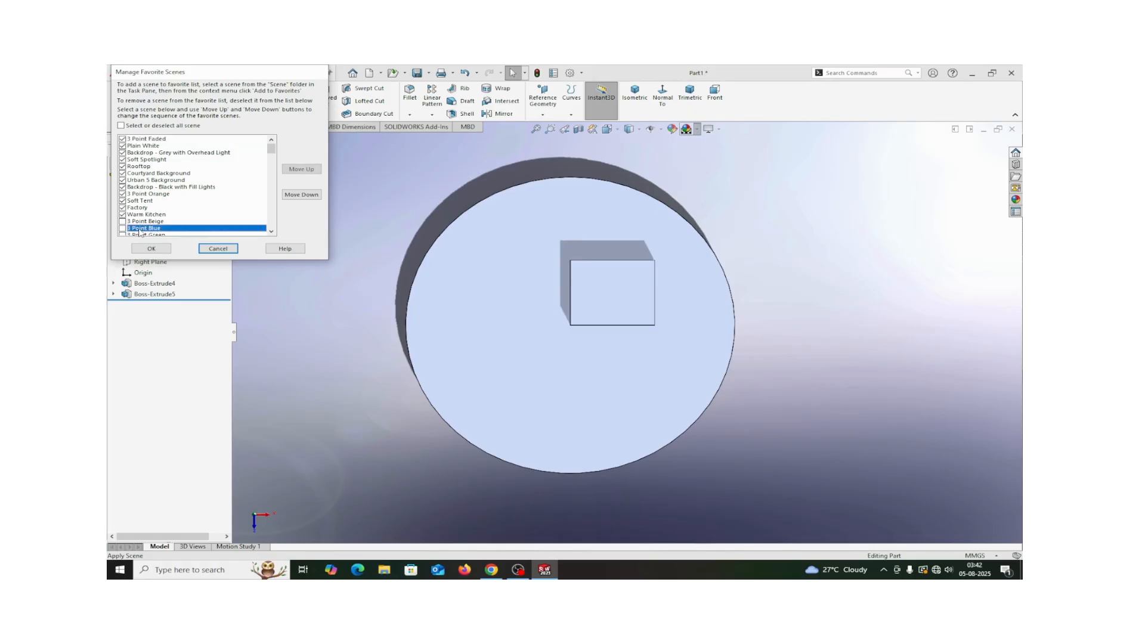
left_click(151, 248)
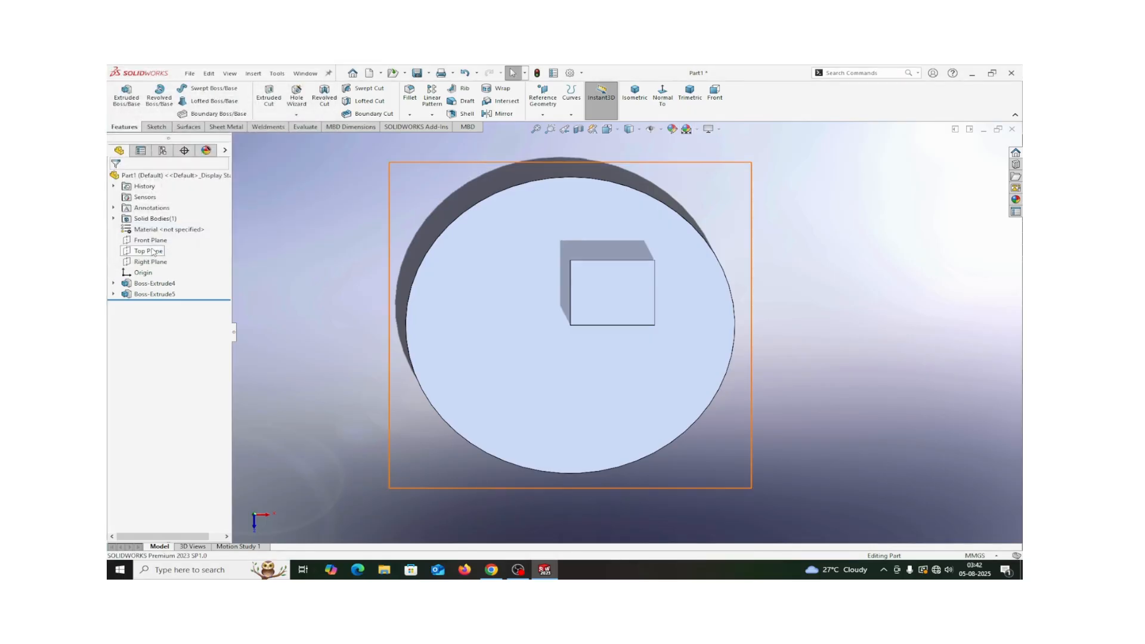
Apply the Plain White scene to the part.
left_click(698, 130)
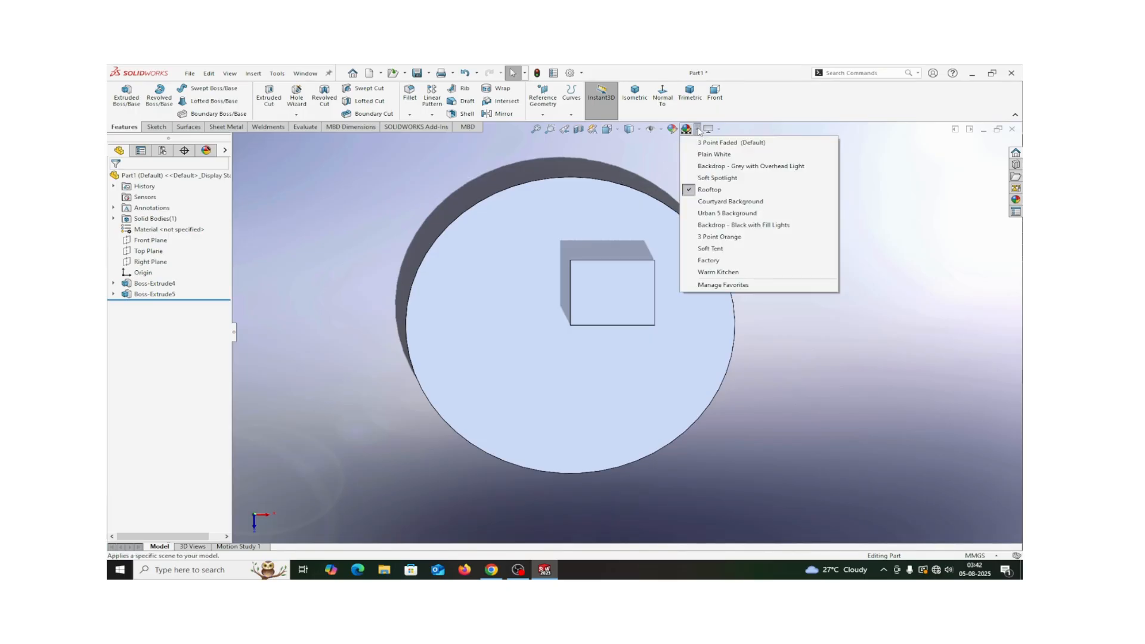
left_click(705, 156)
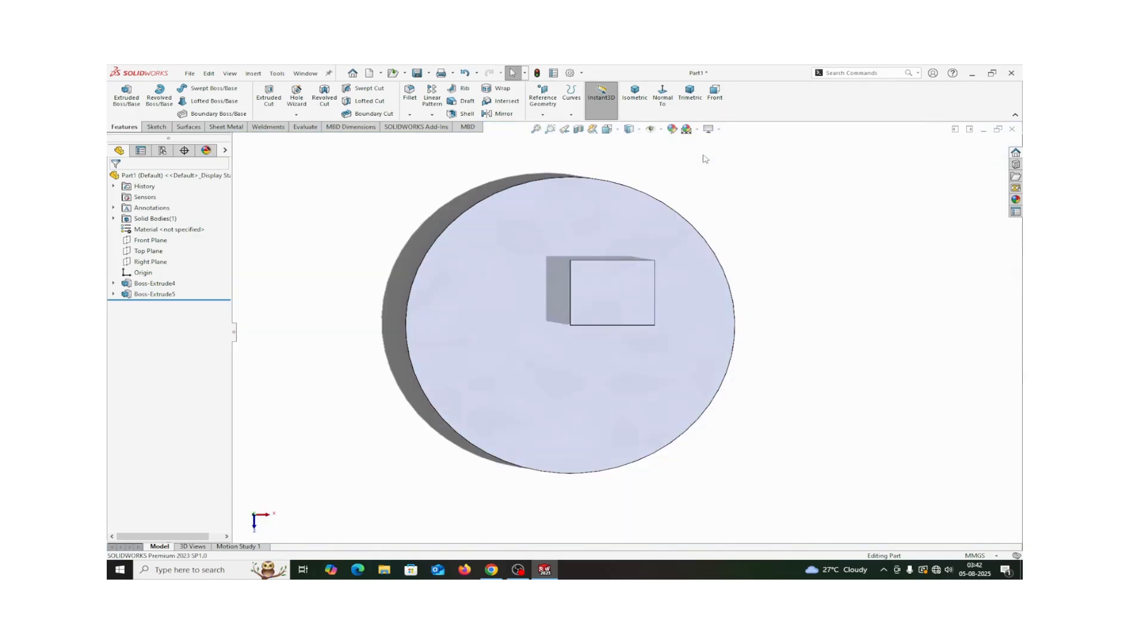